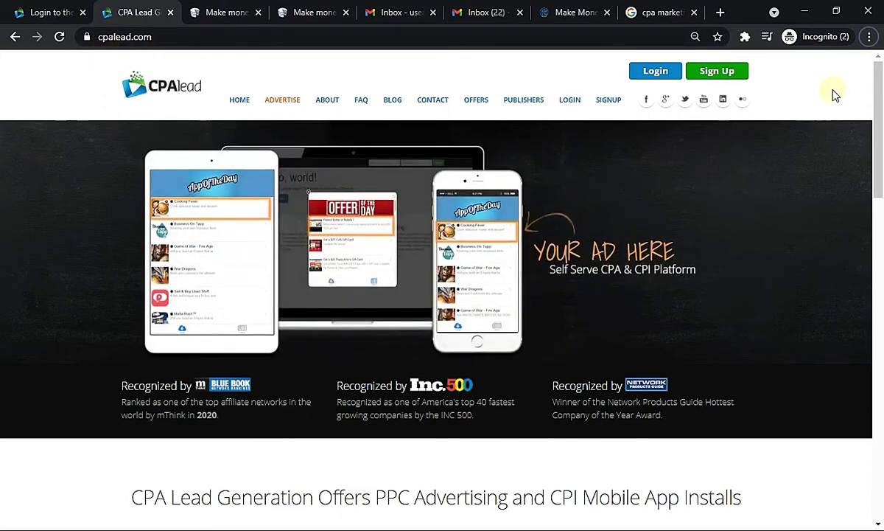
Open the CPAlead sign-up page through the login page's sign-up link and review the registration form
click(665, 75)
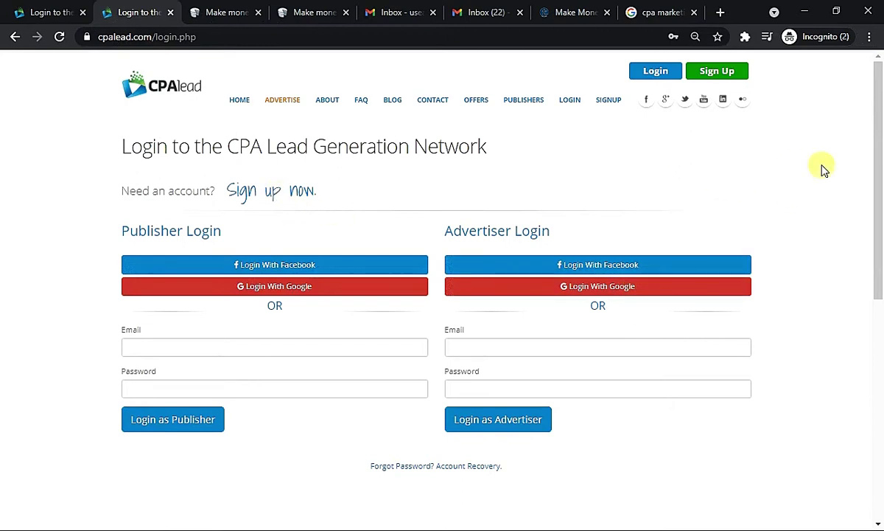
click(295, 194)
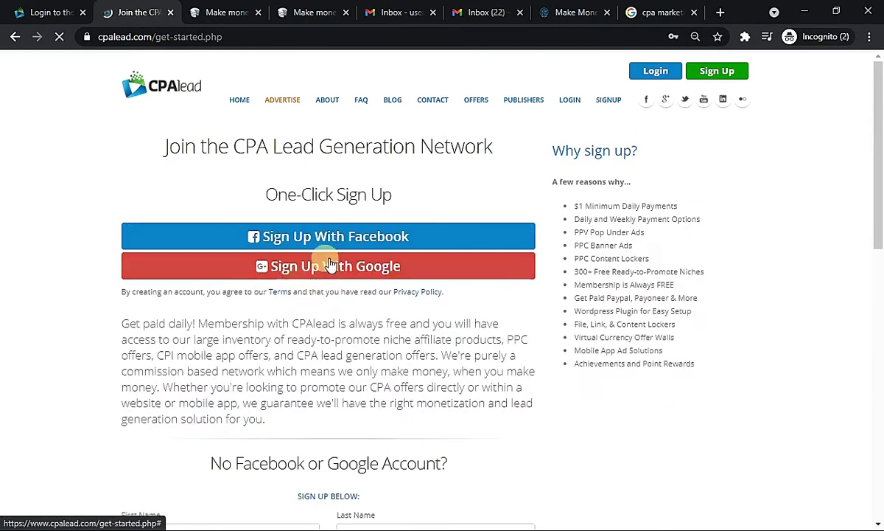
scroll(398, 277, down, 3)
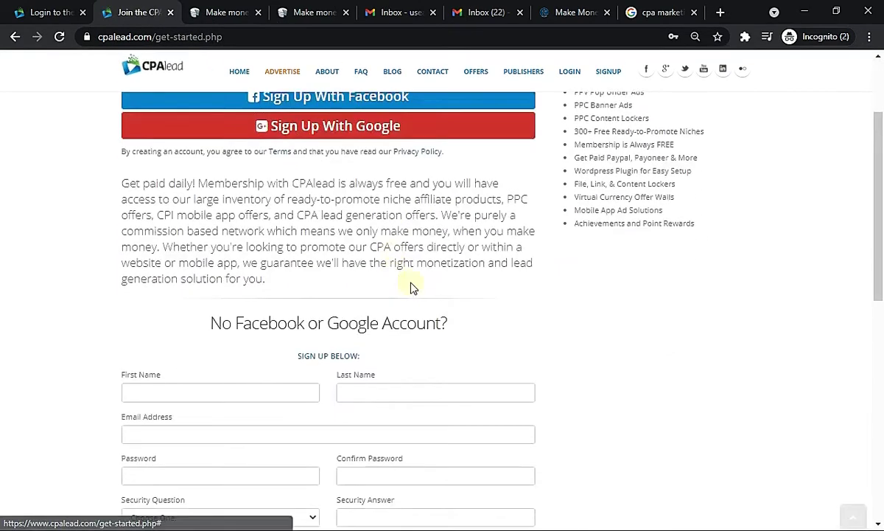
scroll(760, 379, down, 2)
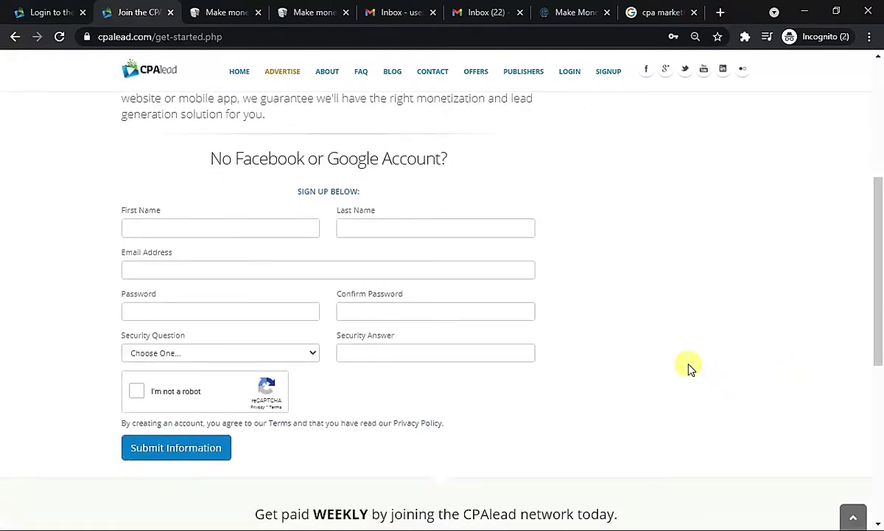
scroll(692, 368, up, 4)
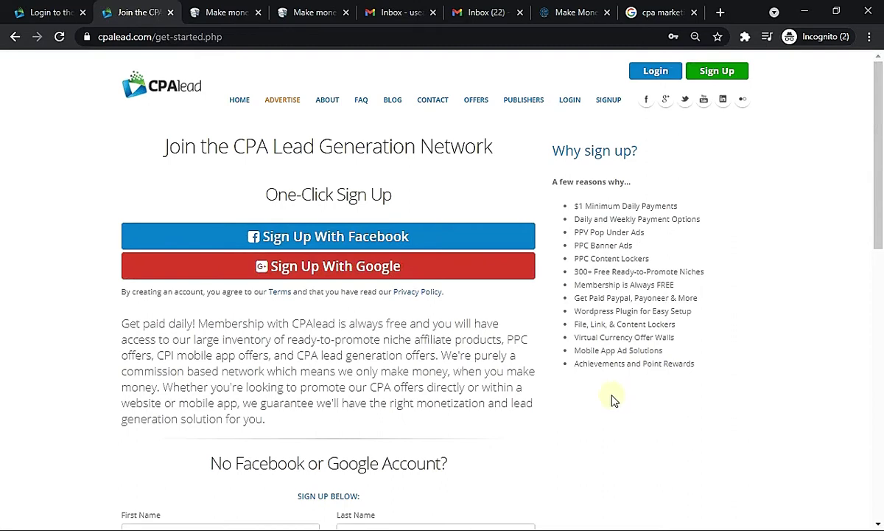
Sign up for CPAlead with Google, choosing the second saved Google account
click(335, 270)
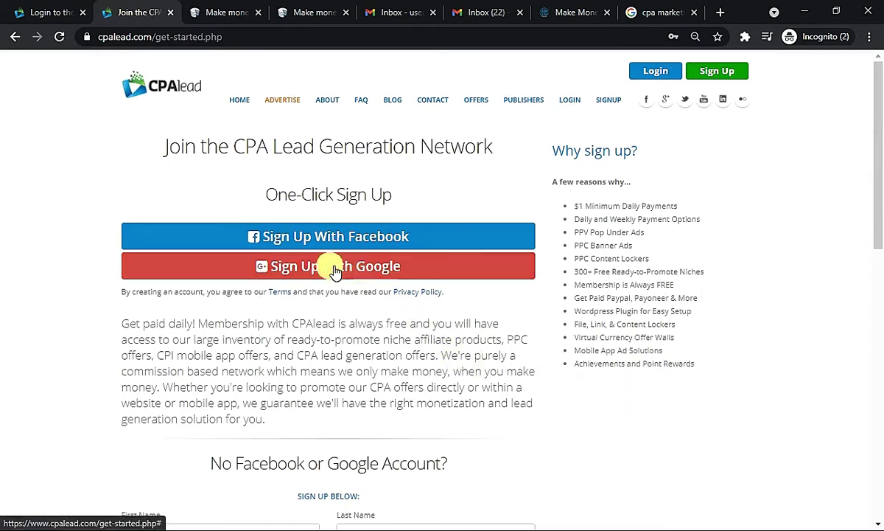
scroll(719, 409, down, 3)
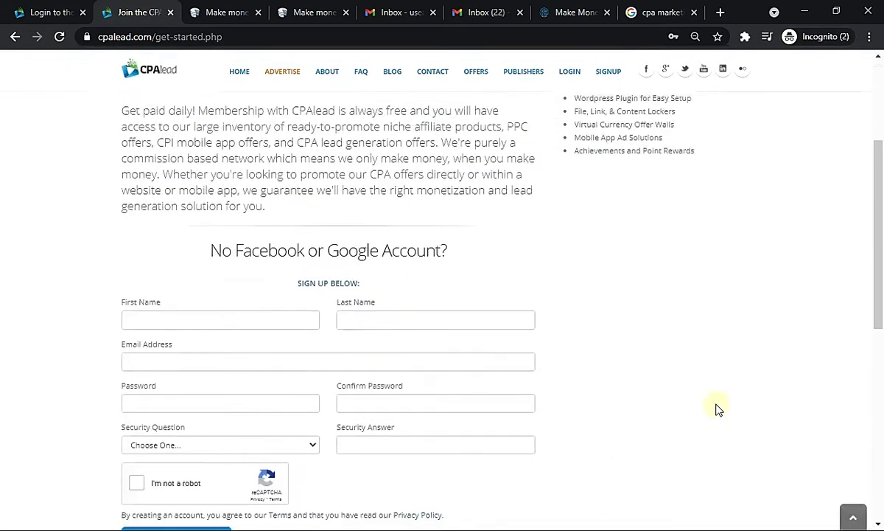
scroll(714, 407, up, 3)
click(343, 271)
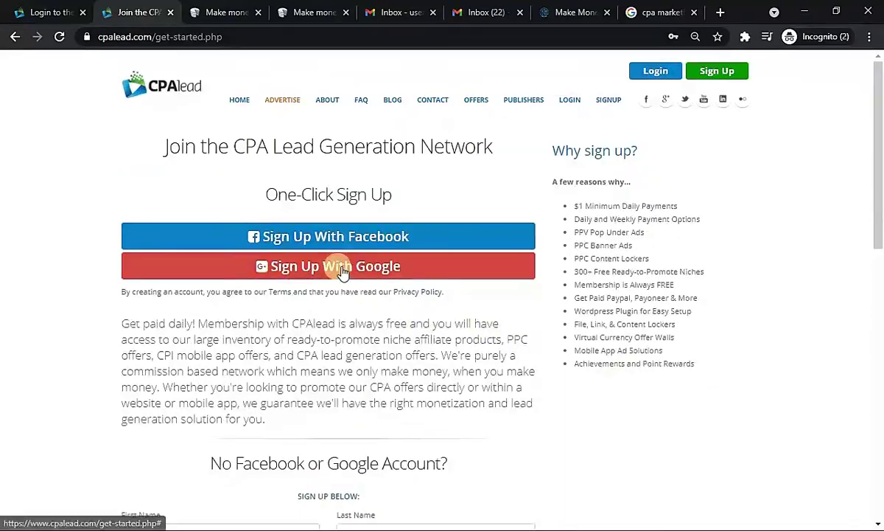
scroll(462, 353, down, 4)
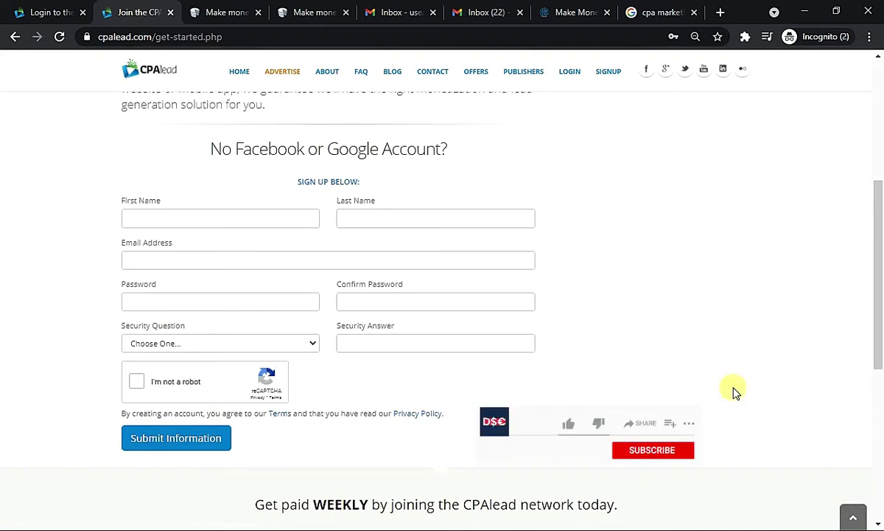
scroll(735, 392, up, 1)
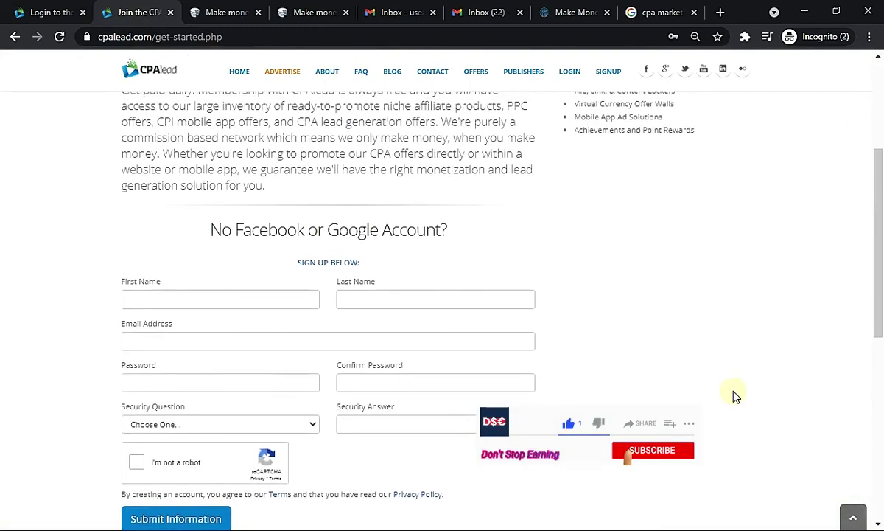
scroll(739, 420, up, 3)
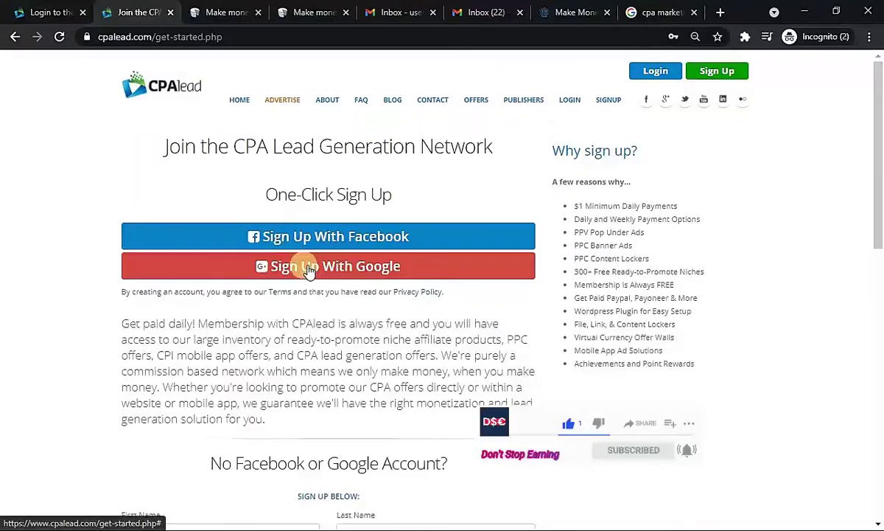
click(309, 269)
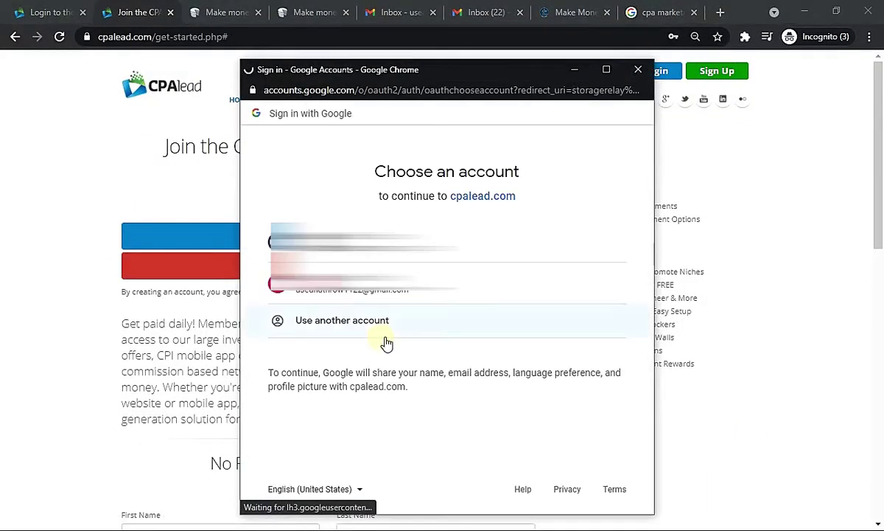
click(334, 292)
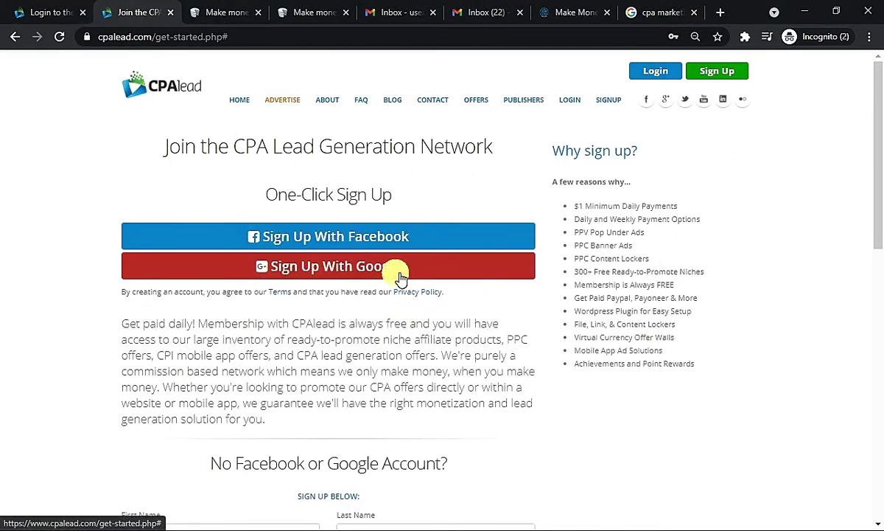
click(401, 277)
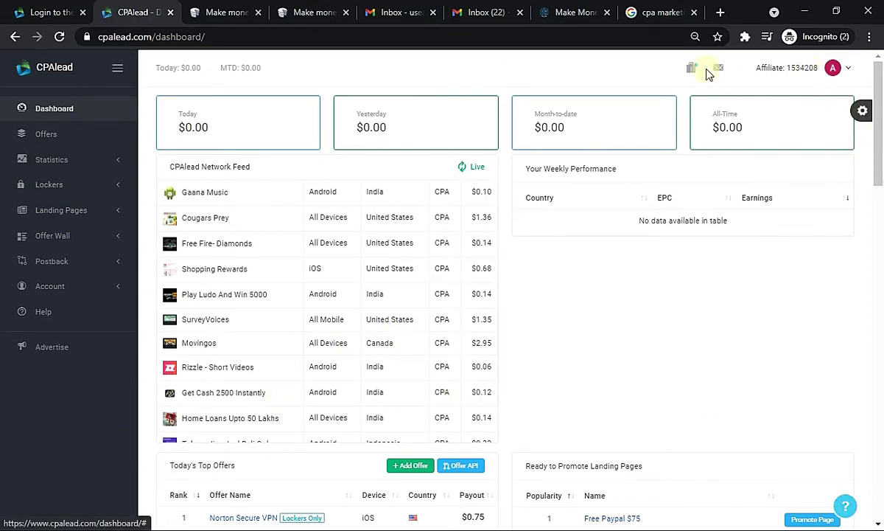
Open the account's profile page and review the affiliate details, rank and rewards progress
click(814, 70)
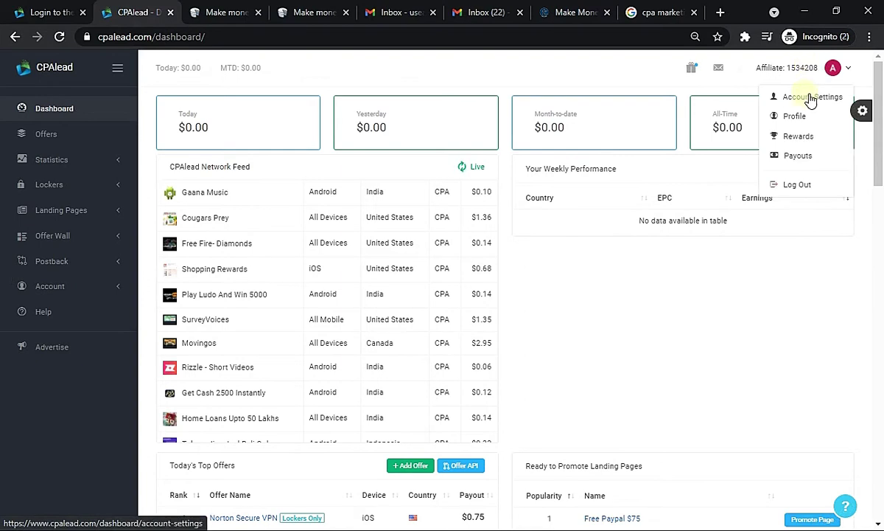
click(805, 119)
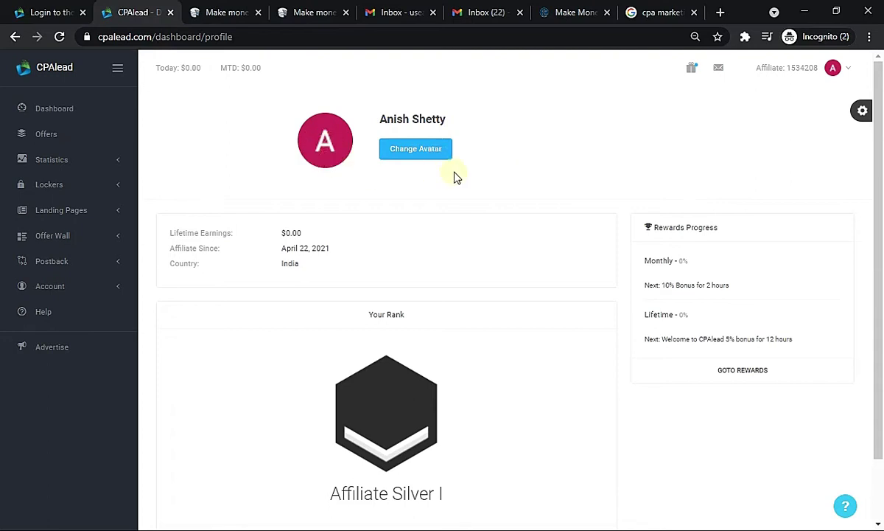
scroll(760, 381, down, 2)
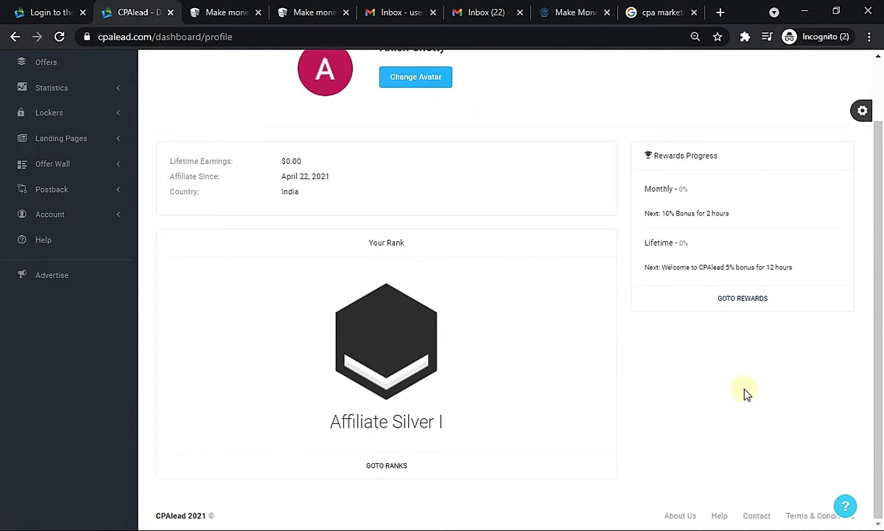
scroll(729, 350, up, 2)
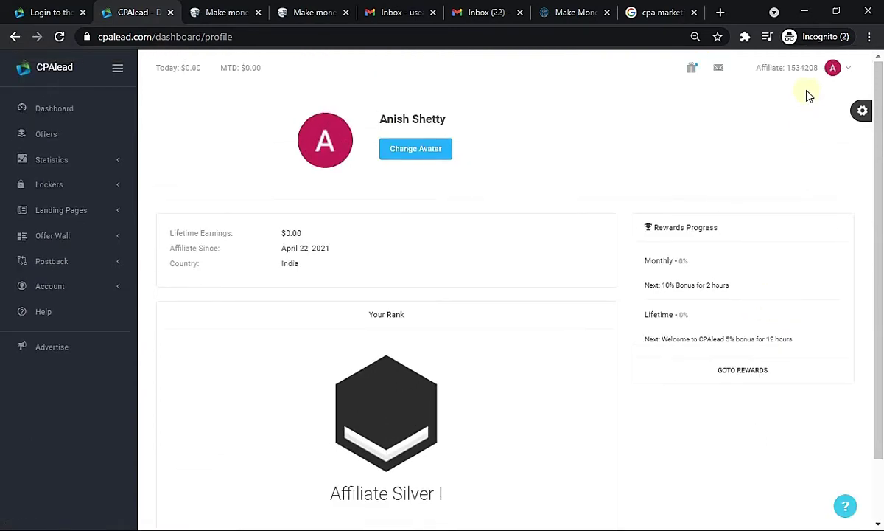
Open the account's payouts page and look through the payment information and payment history sections
click(804, 68)
click(799, 156)
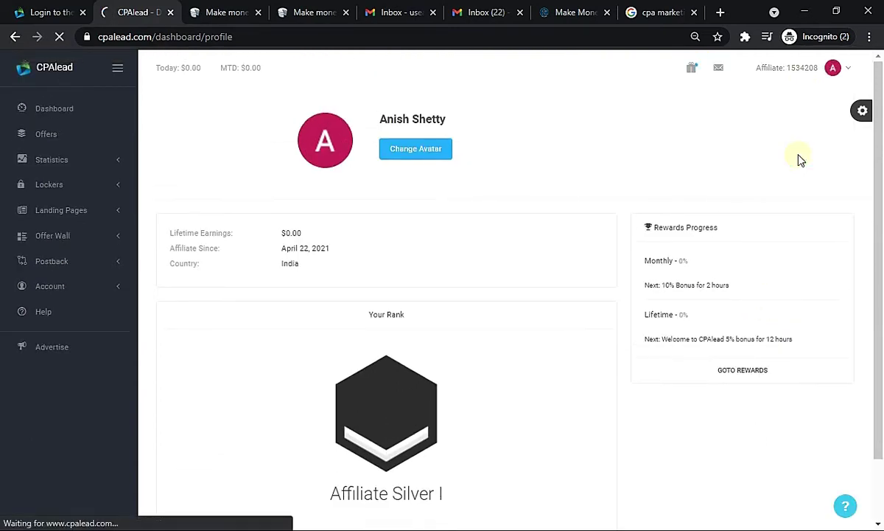
scroll(834, 323, down, 4)
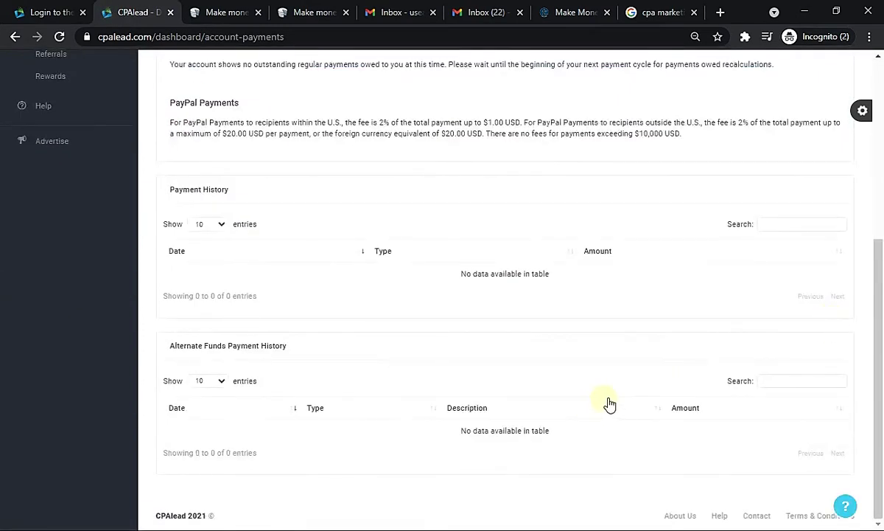
scroll(622, 396, up, 4)
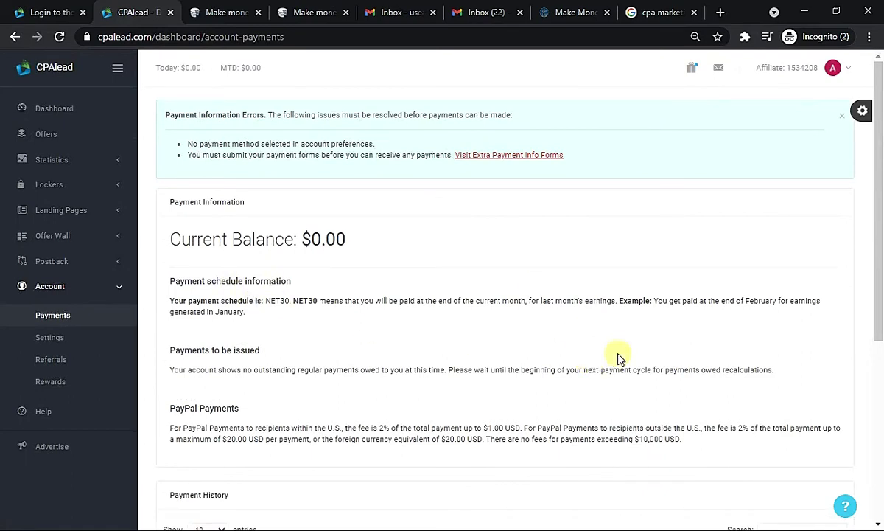
Examine the PayPal Payments paragraph for the fees inside and outside the U.S. and the fee-free threshold
scroll(269, 382, down, 1)
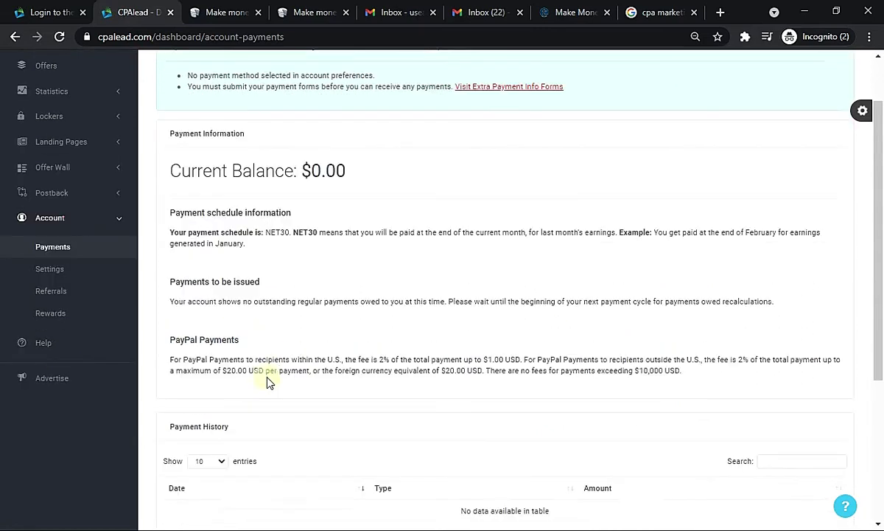
drag(170, 339, 743, 381)
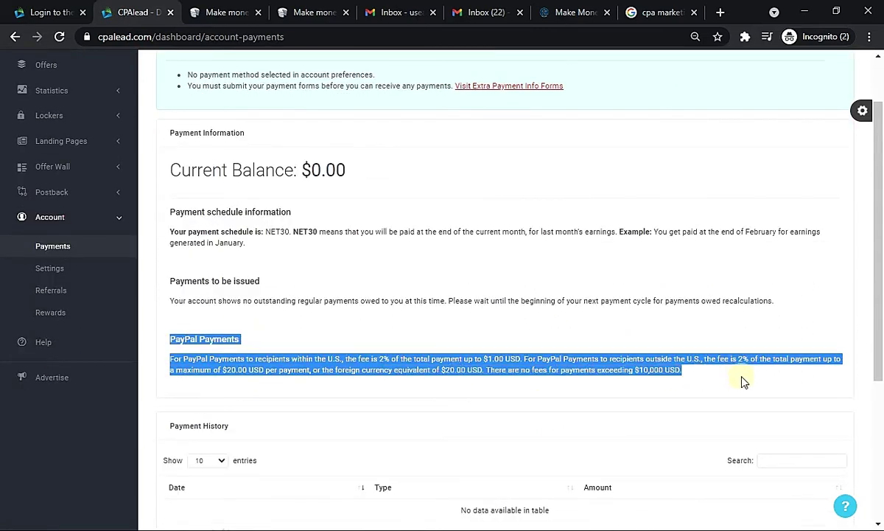
click(445, 398)
drag(163, 360, 446, 366)
click(512, 374)
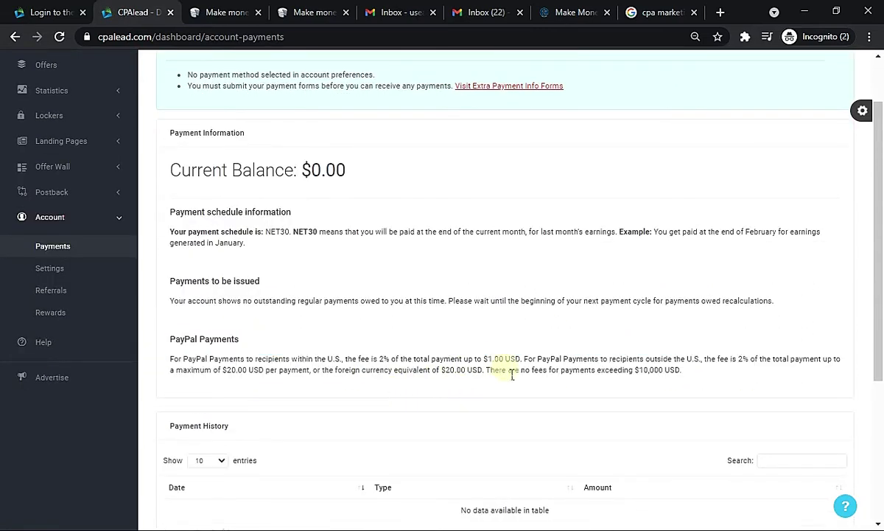
drag(391, 360, 501, 360)
drag(649, 370, 661, 370)
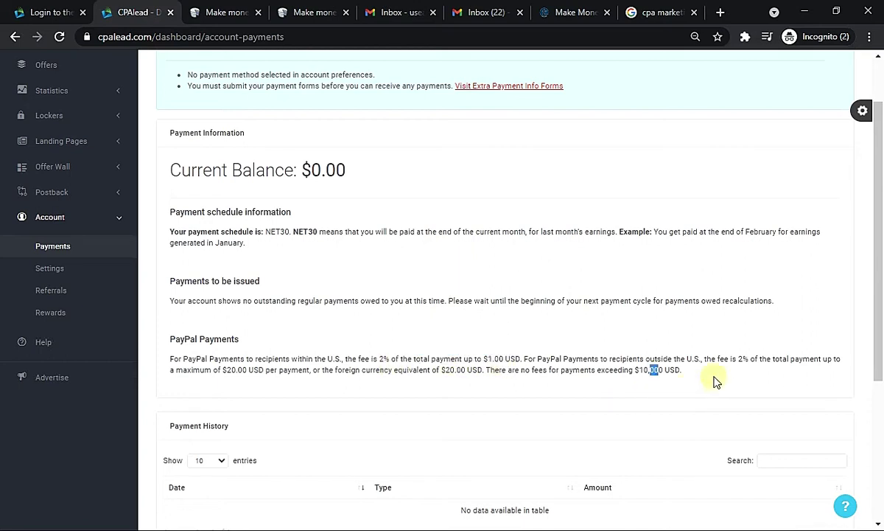
drag(711, 381, 722, 358)
drag(634, 370, 762, 361)
click(741, 383)
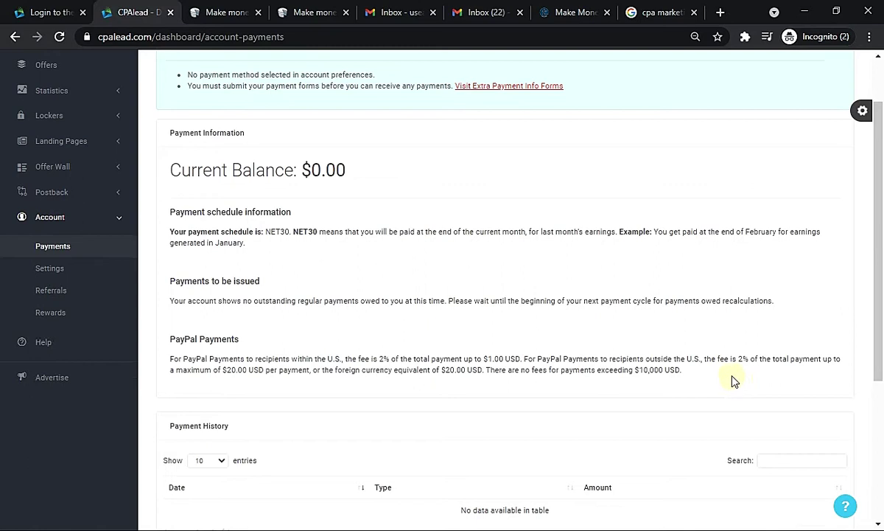
drag(593, 359, 760, 365)
click(759, 395)
scroll(732, 398, up, 1)
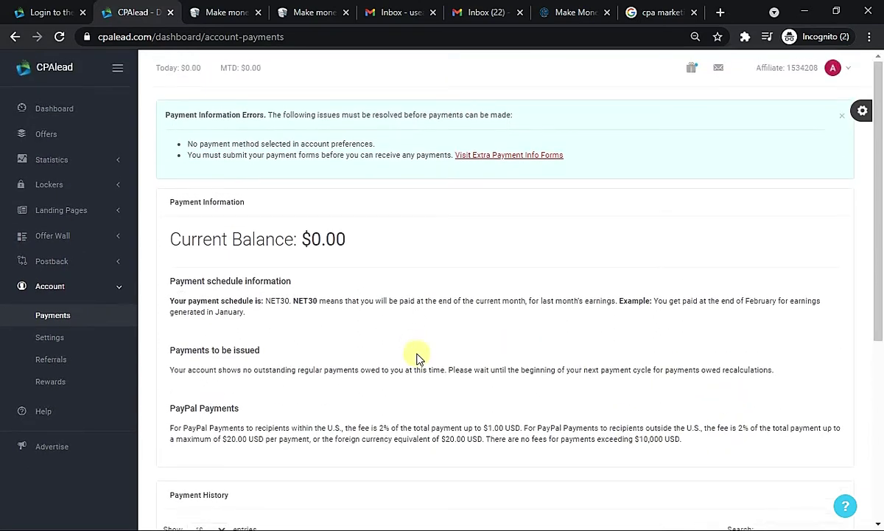
Open the extra payment info forms, choose a security question, enter the security answer and save the settings
click(528, 156)
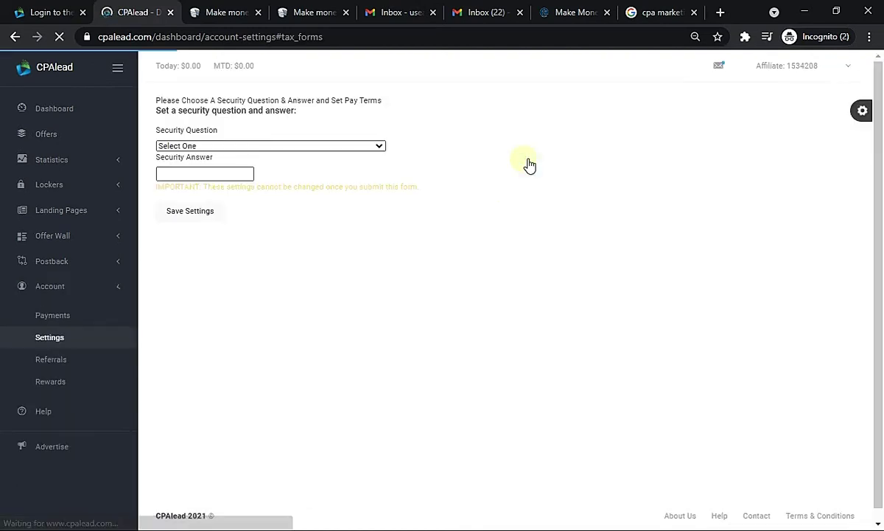
click(272, 153)
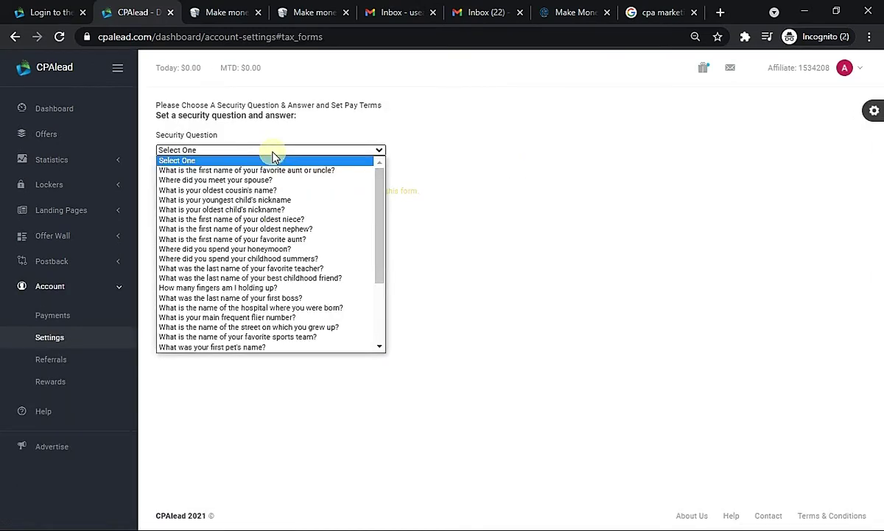
click(229, 181)
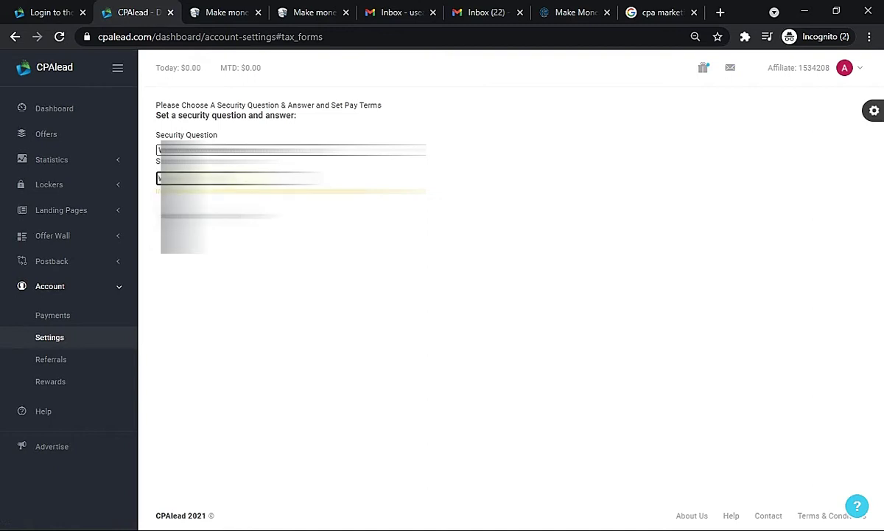
click(227, 261)
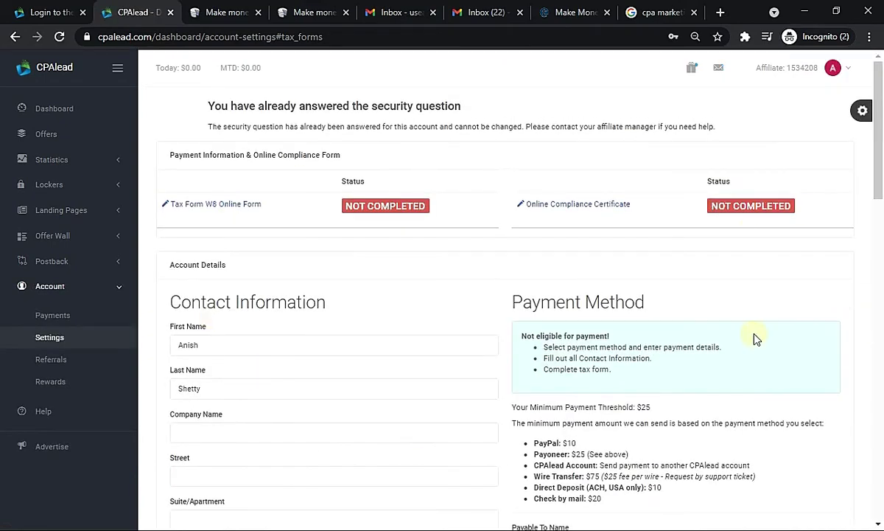
Look through the account settings down to the Achievement Prize Shipping Details form and its address fields
scroll(705, 357, down, 15)
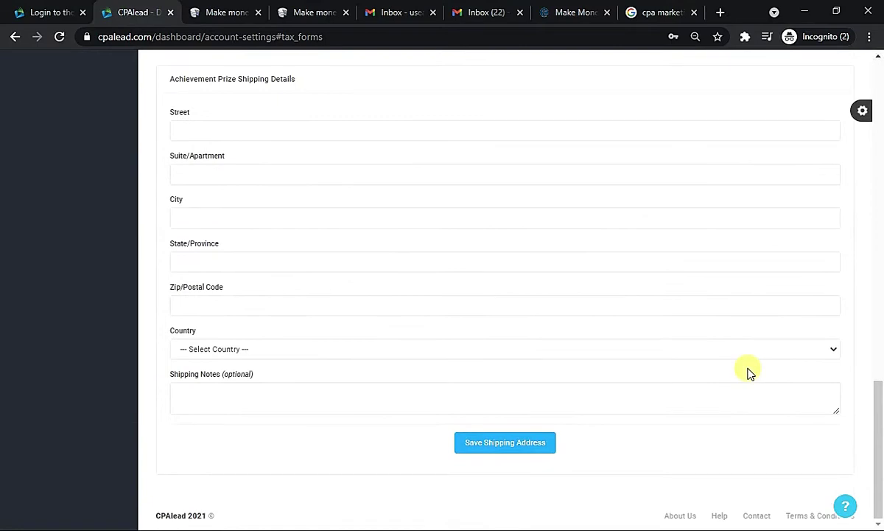
scroll(748, 371, up, 4)
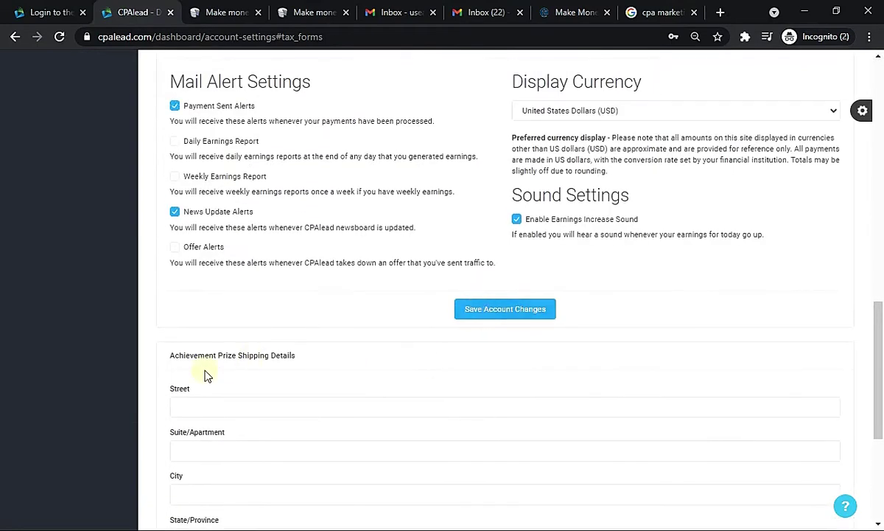
scroll(213, 365, down, 2)
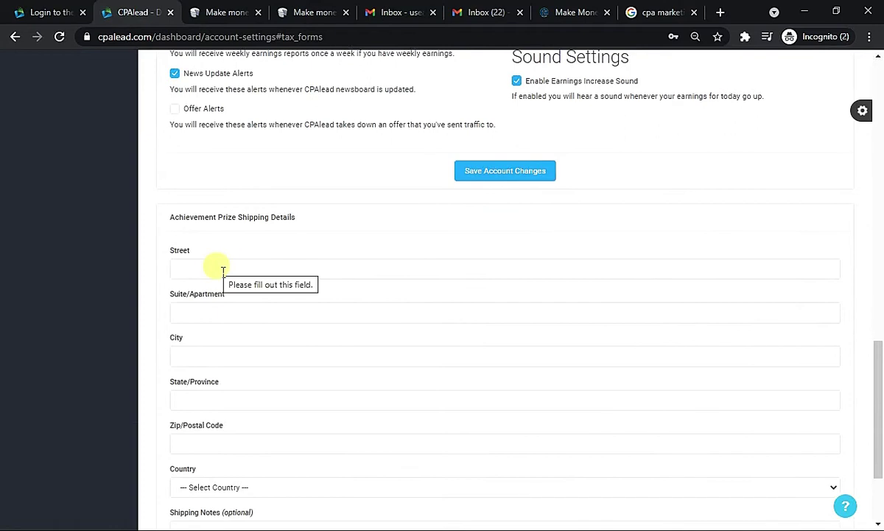
scroll(284, 271, down, 2)
scroll(328, 395, up, 1)
scroll(344, 446, down, 1)
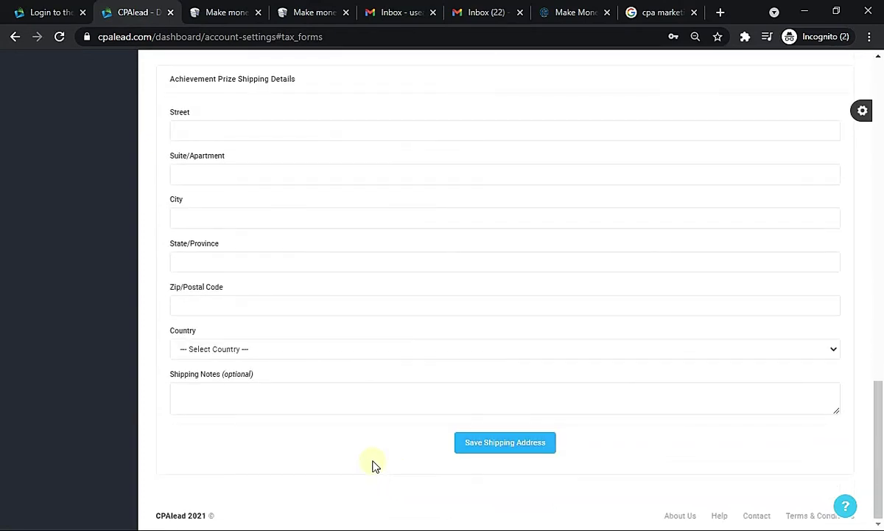
Choose United States Dollars (USD) as the display currency in the account options
scroll(373, 464, up, 2)
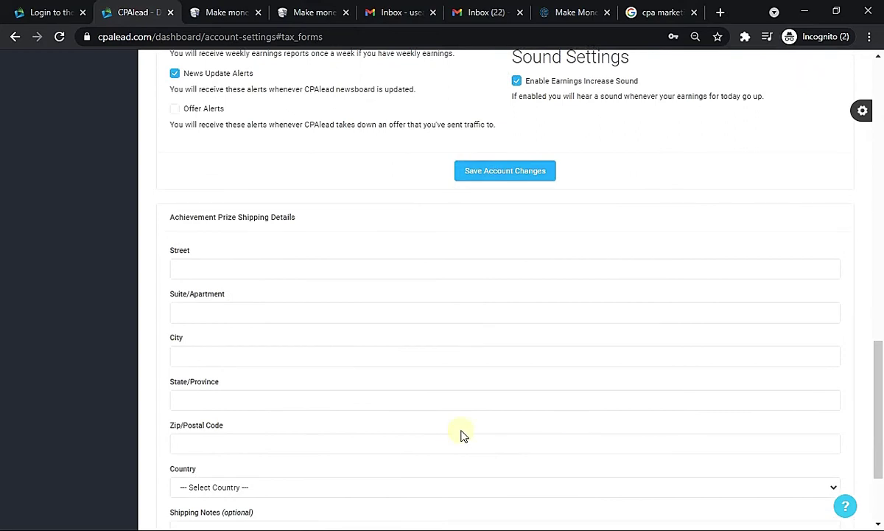
scroll(451, 430, up, 5)
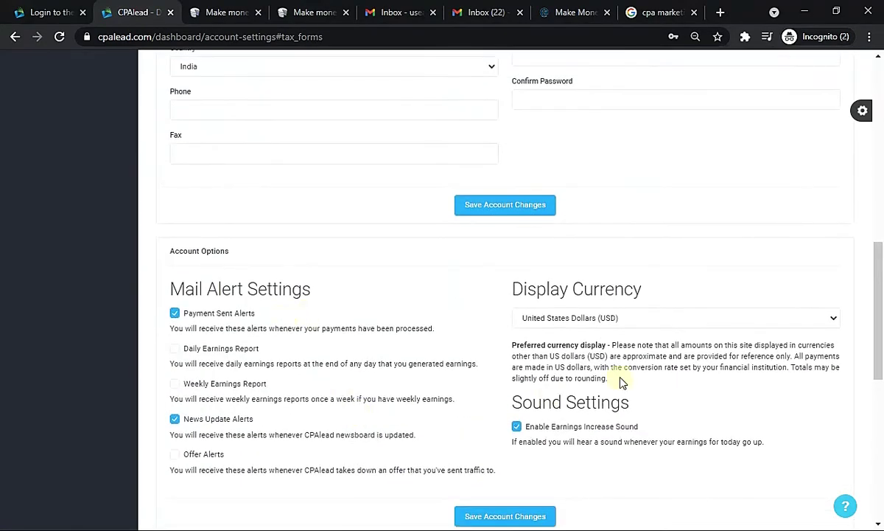
click(665, 324)
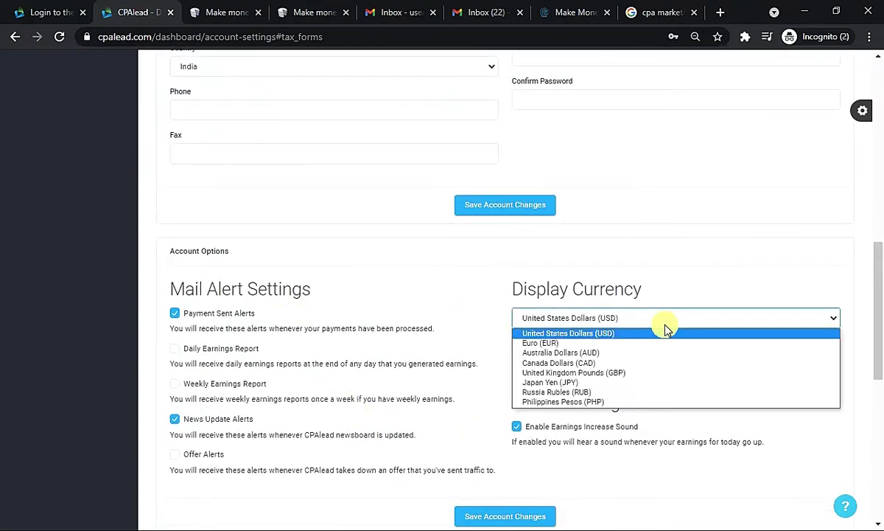
click(605, 335)
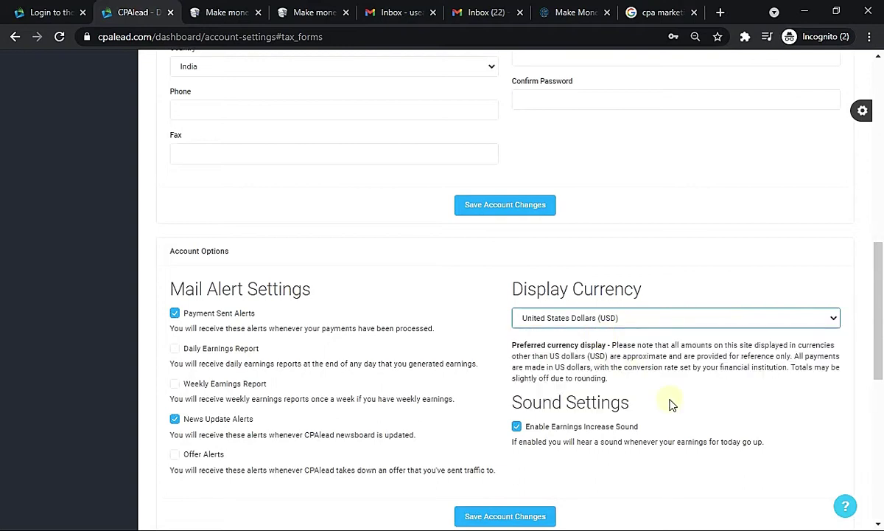
Return to the Payment Information & Online Compliance Form section and open the Online Compliance Certificate
scroll(733, 422, down, 1)
scroll(458, 361, up, 7)
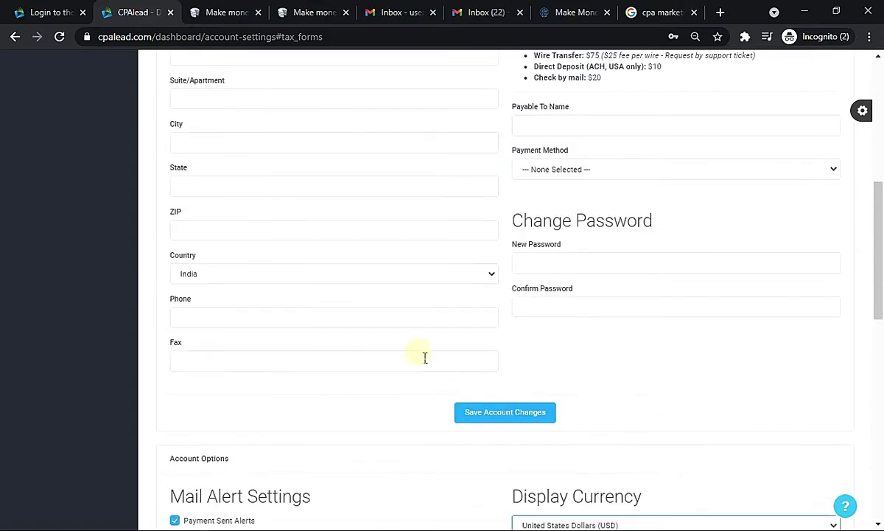
scroll(357, 271, up, 3)
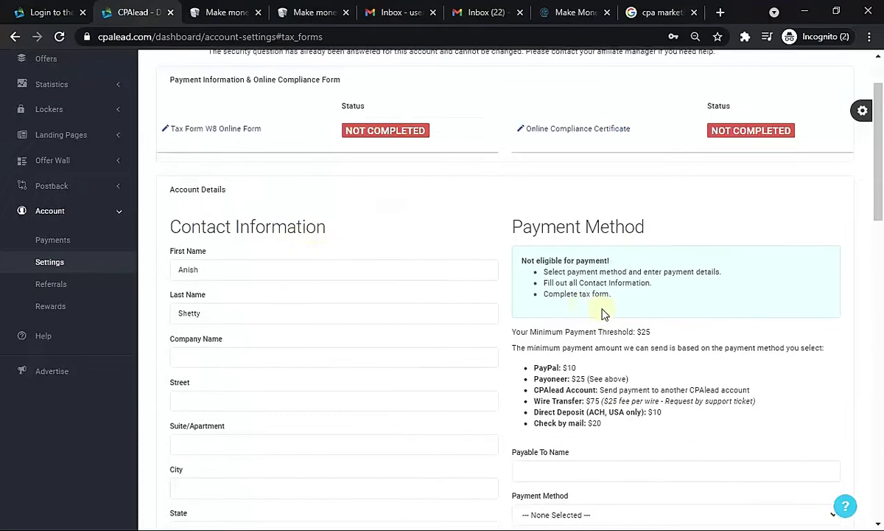
scroll(584, 310, up, 1)
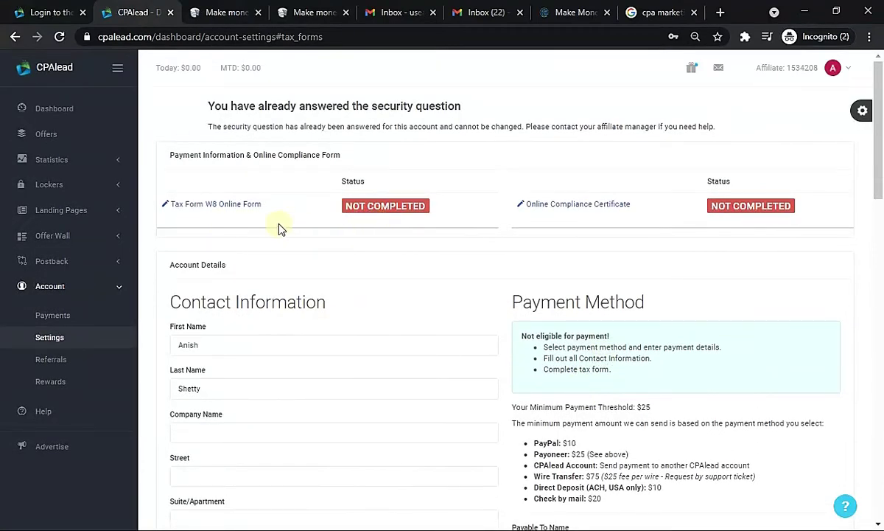
drag(279, 228, 168, 204)
click(154, 157)
click(584, 212)
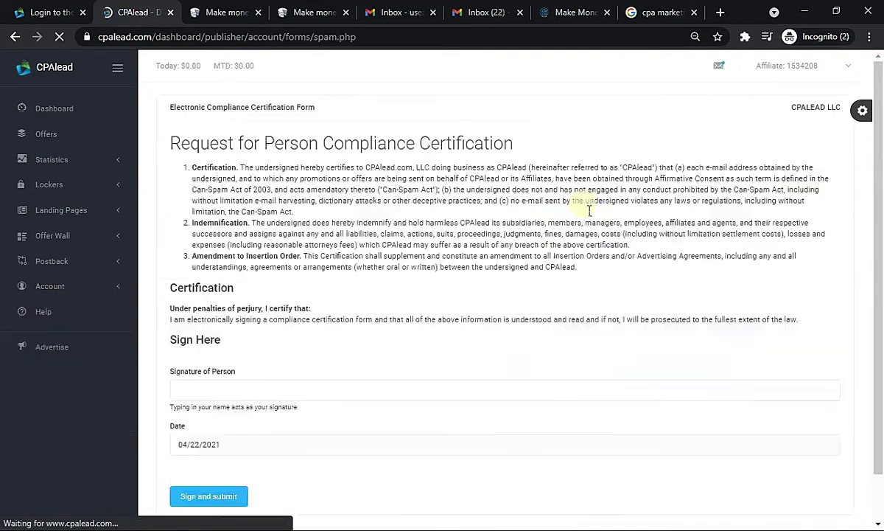
Sign the Electronic Compliance Certification Form with the person's name, submit it and close the resulting message
scroll(282, 312, down, 1)
click(229, 351)
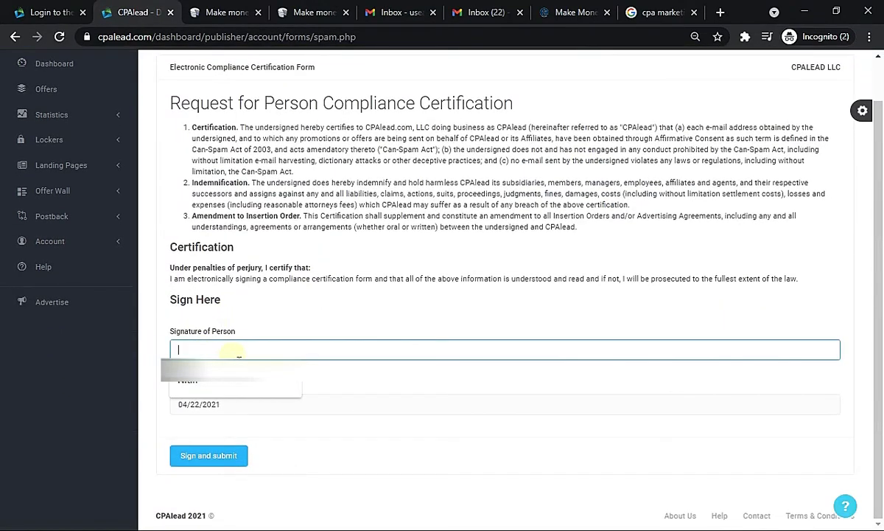
text(ANISH)
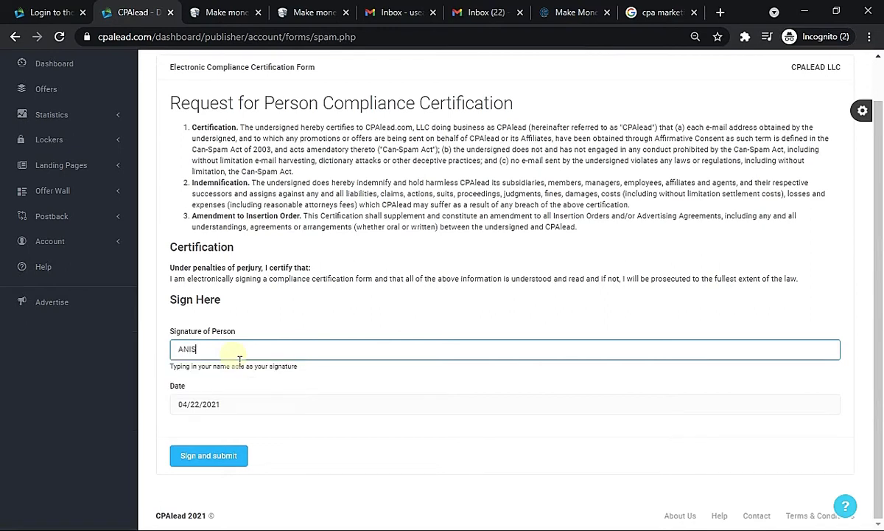
click(225, 462)
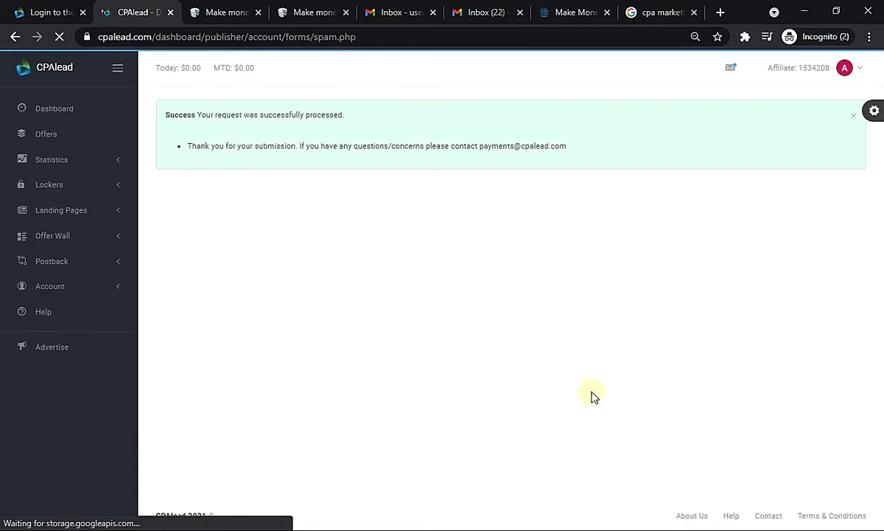
drag(200, 154, 608, 152)
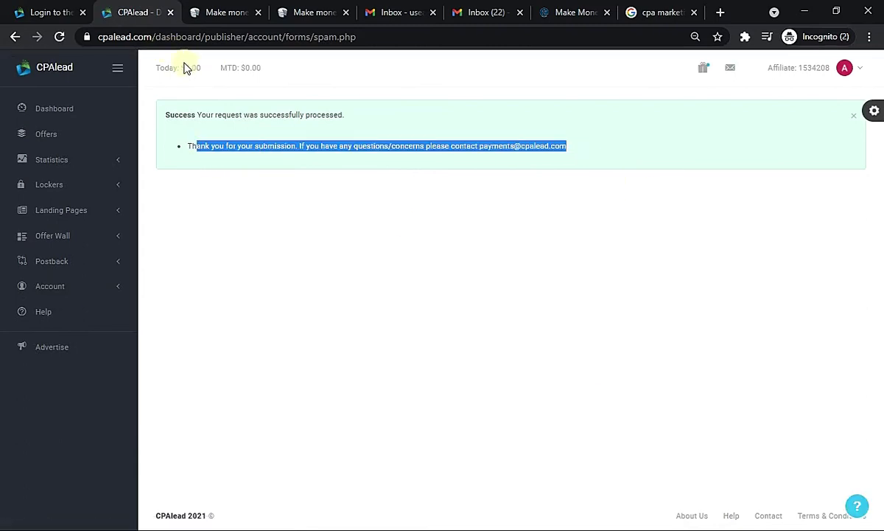
click(854, 115)
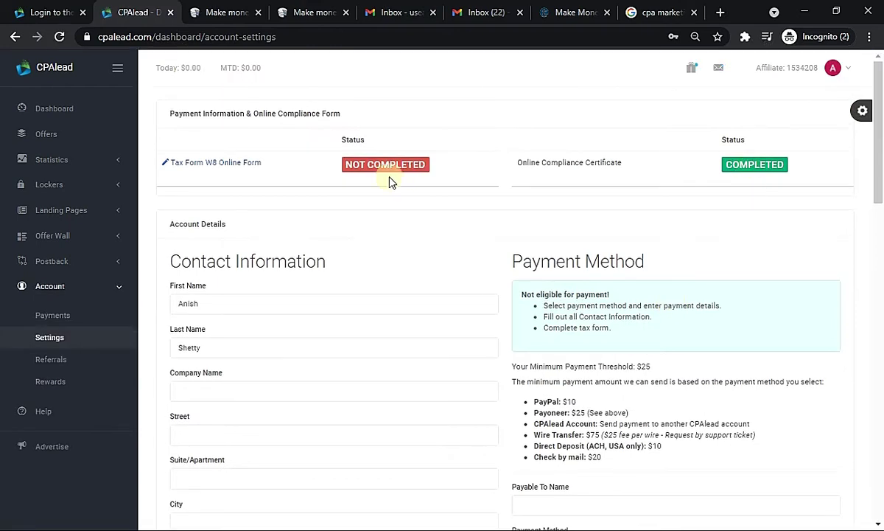
Open the Tax Form W8 Online Form and look through its sections down to the signature area
click(224, 169)
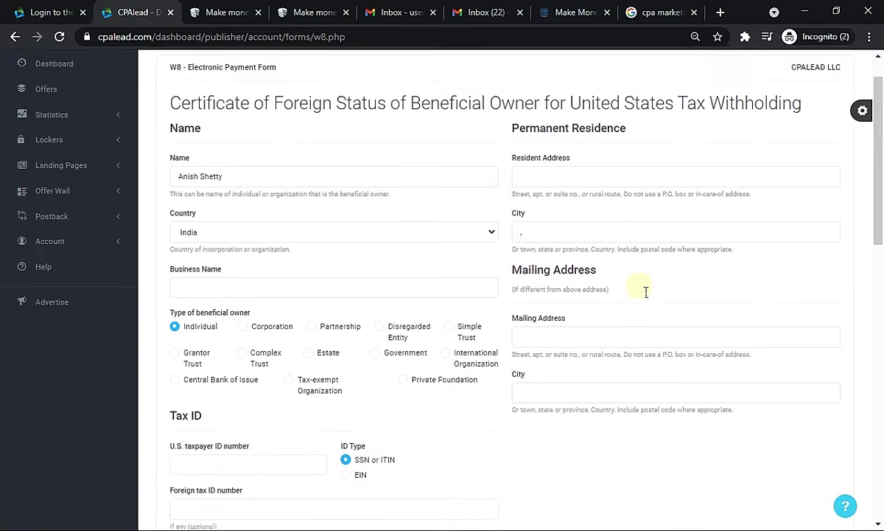
scroll(295, 219, down, 2)
scroll(328, 369, down, 1)
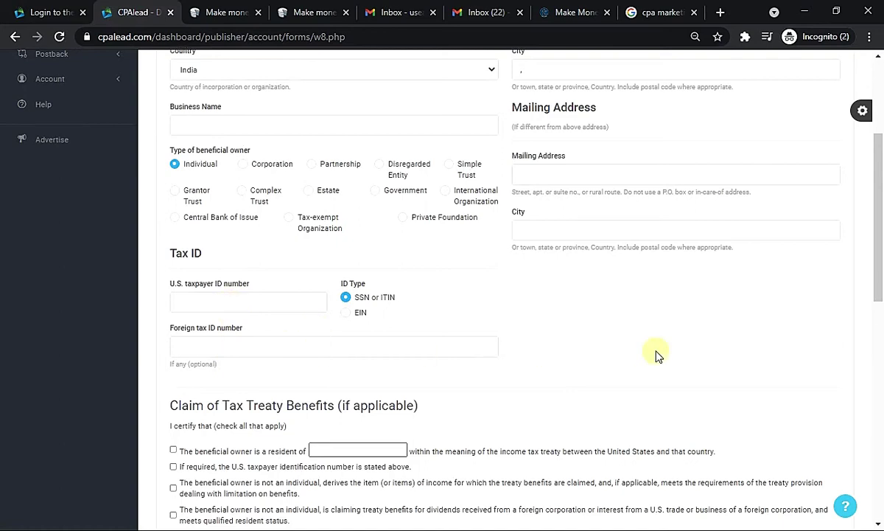
scroll(300, 335, down, 2)
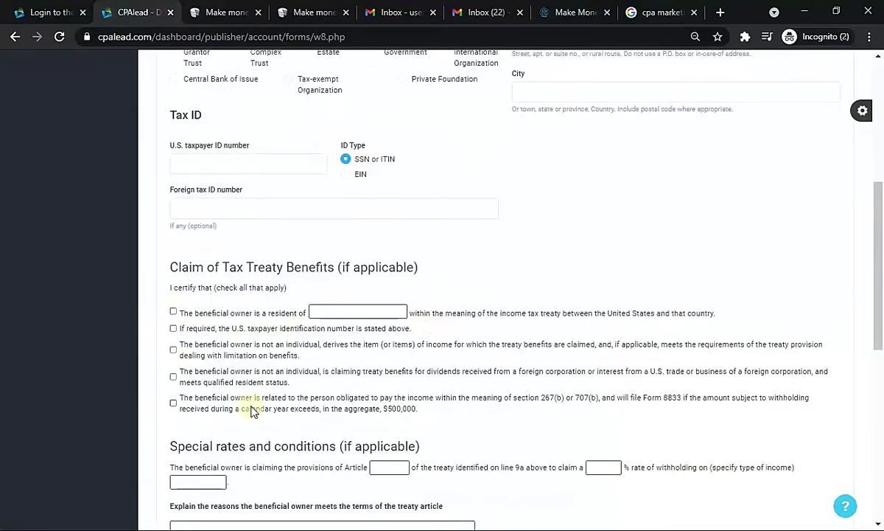
scroll(253, 411, down, 7)
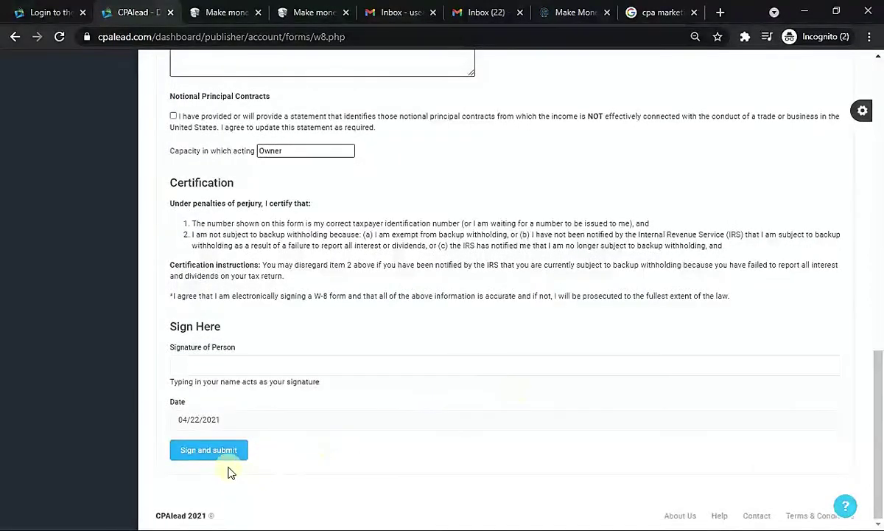
Sign the W8 form with the person's name and try to submit it
click(208, 368)
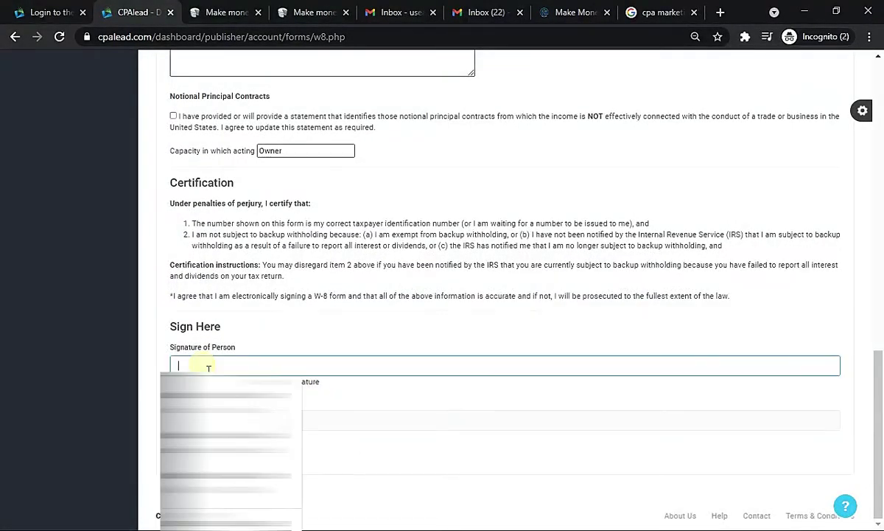
text(AN)
key(Return)
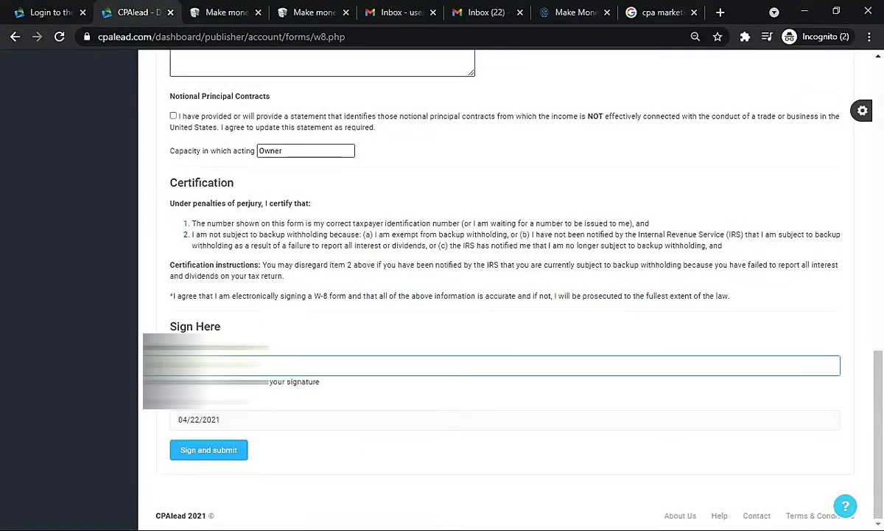
scroll(341, 291, up, 2)
scroll(353, 406, down, 3)
click(221, 447)
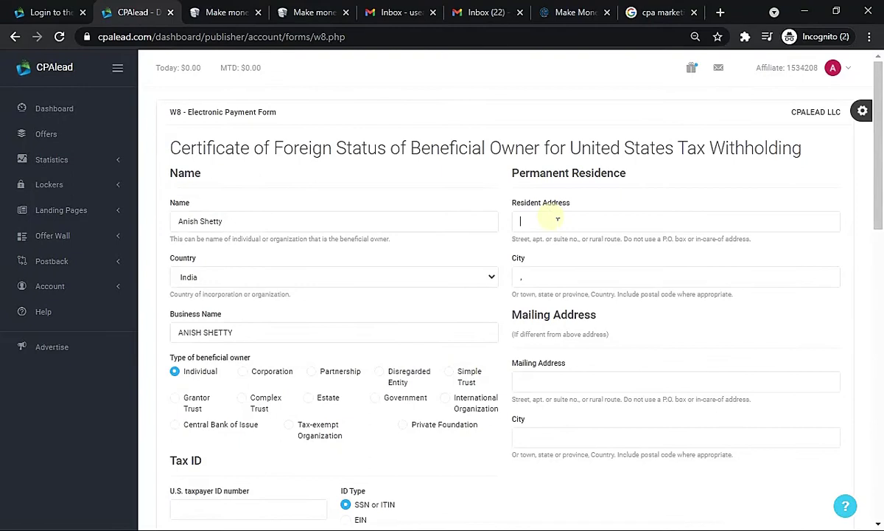
Fill in the resident address and city under Permanent Residence on the W8 form
text(FQDFWQFWQ)
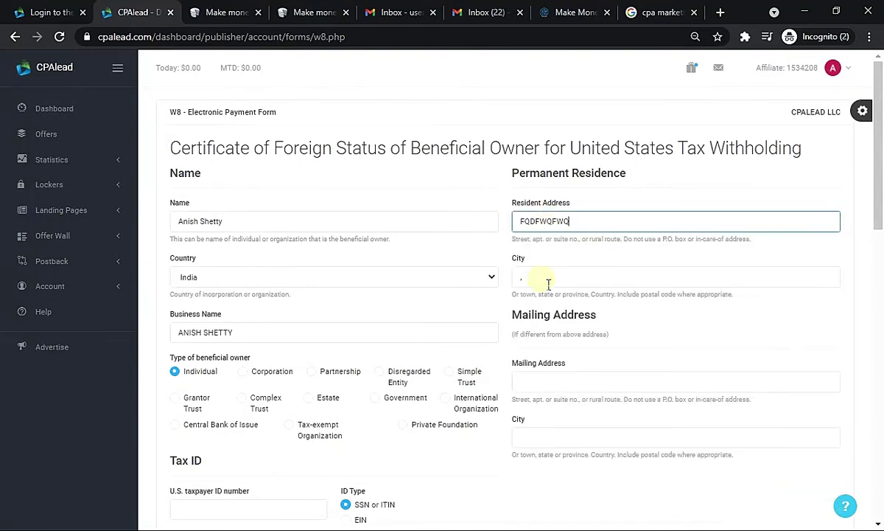
click(549, 283)
text(mUMBAI)
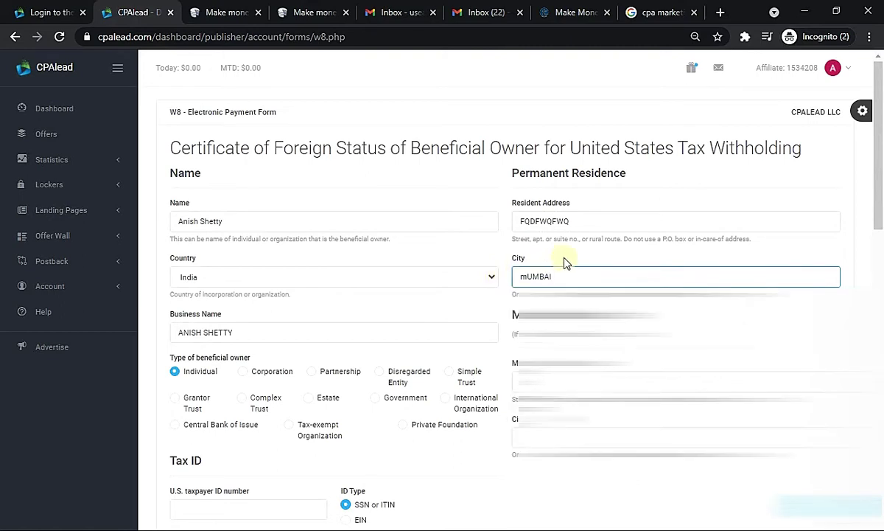
click(565, 262)
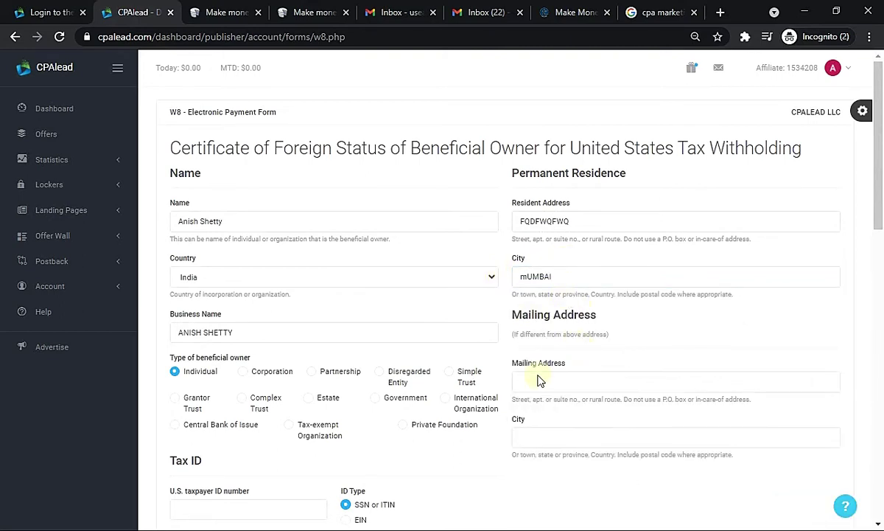
Examine the W8 form's mailing address note, Tax ID, tax treaty benefits, special rates and notional principal contracts sections
drag(515, 335, 610, 335)
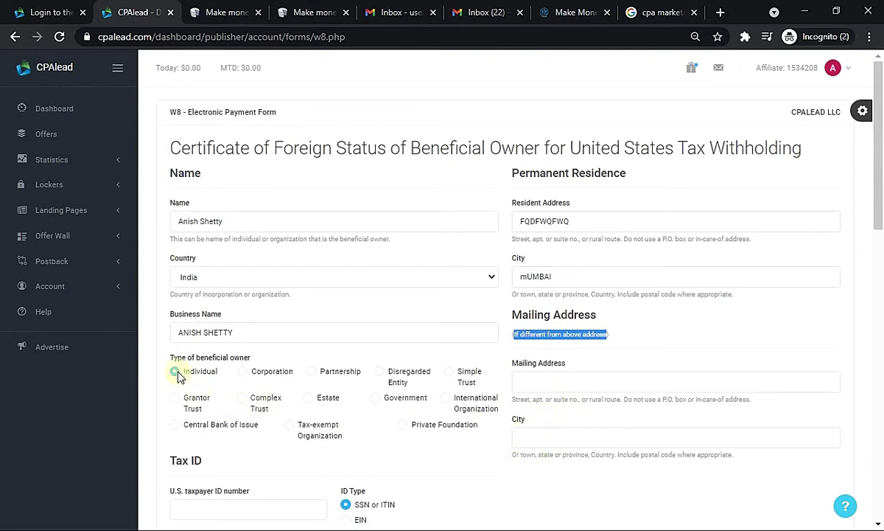
scroll(413, 363, down, 3)
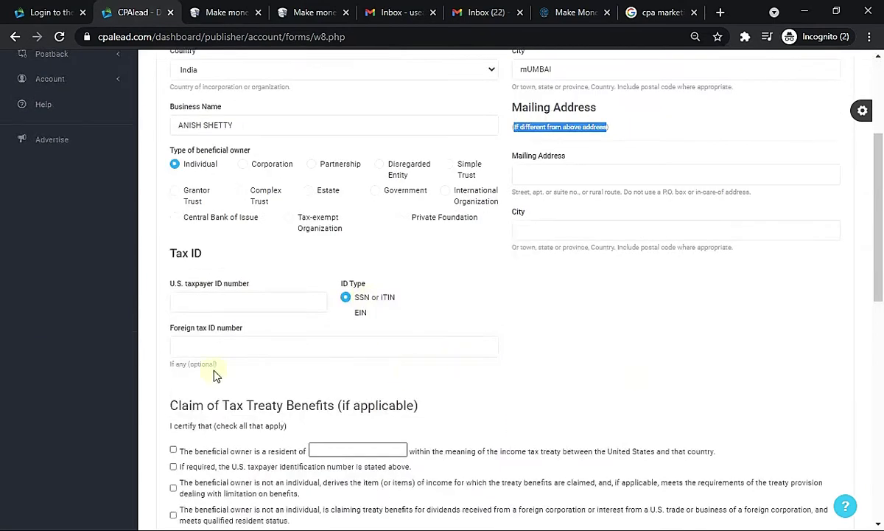
scroll(515, 343, down, 4)
scroll(354, 291, up, 1)
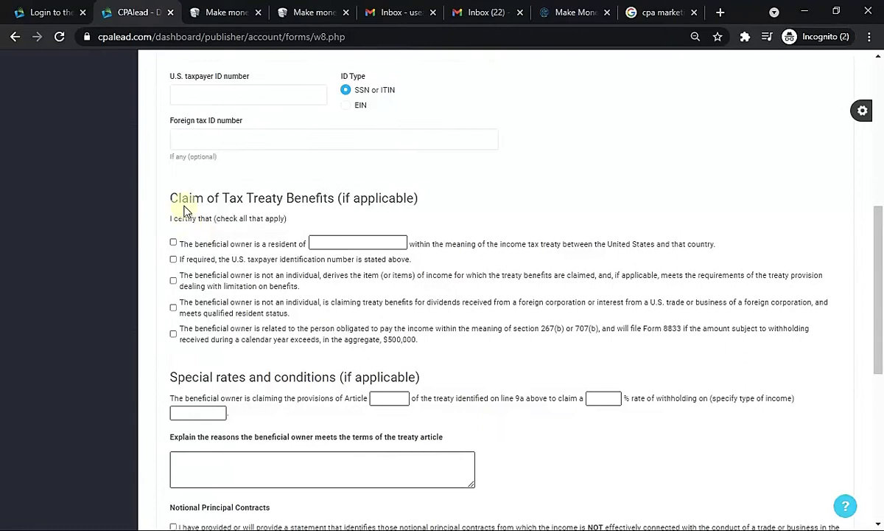
drag(170, 199, 392, 199)
click(602, 202)
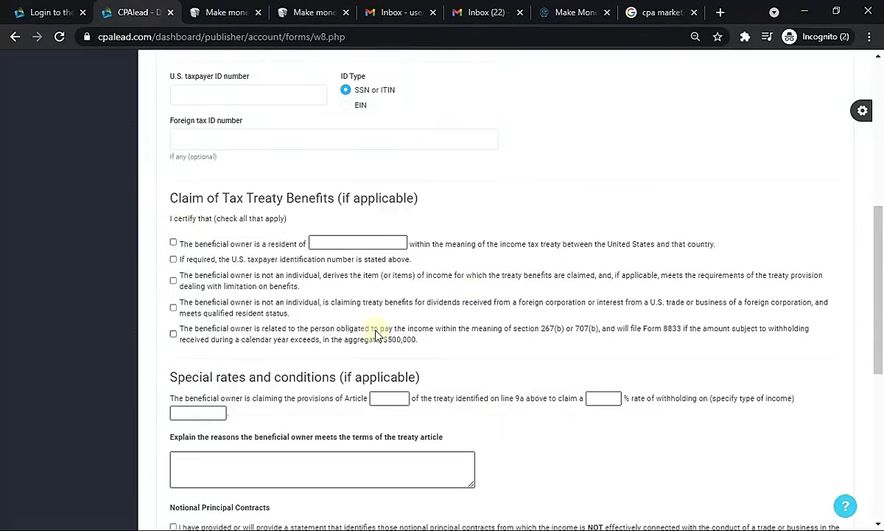
scroll(419, 328, down, 2)
drag(177, 239, 424, 244)
click(499, 293)
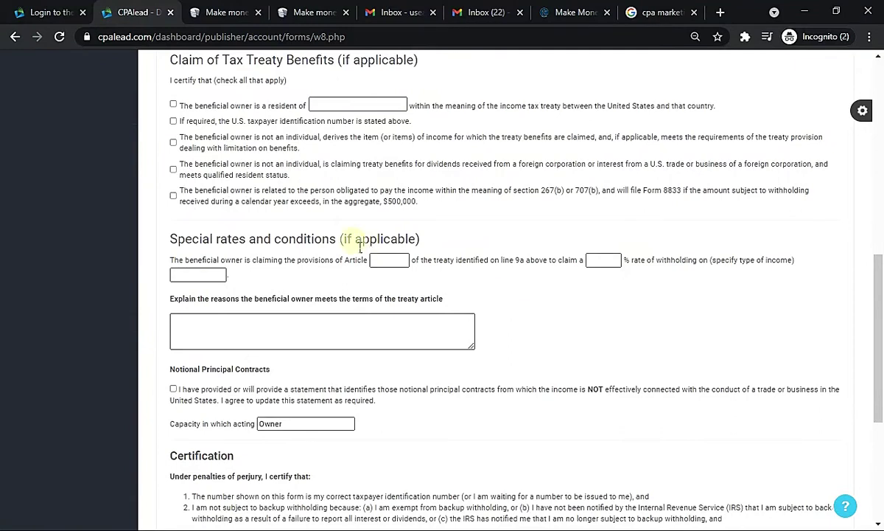
scroll(239, 292, down, 1)
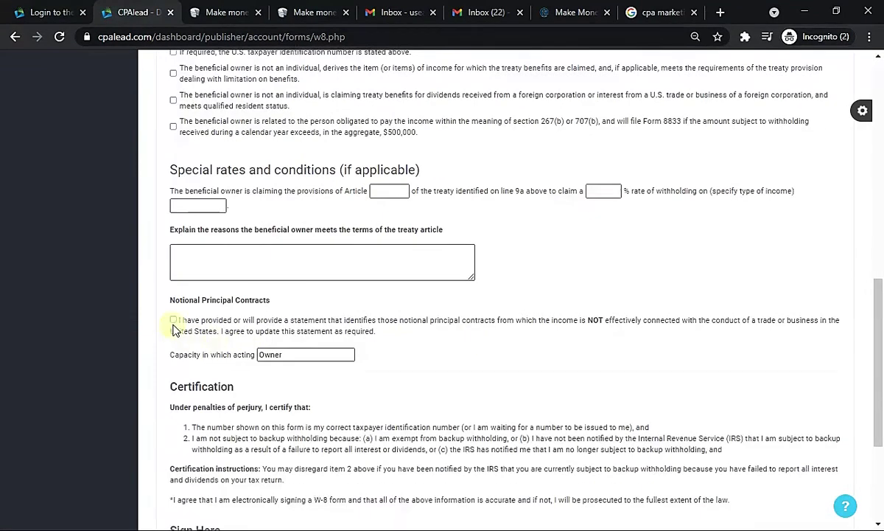
scroll(175, 330, down, 1)
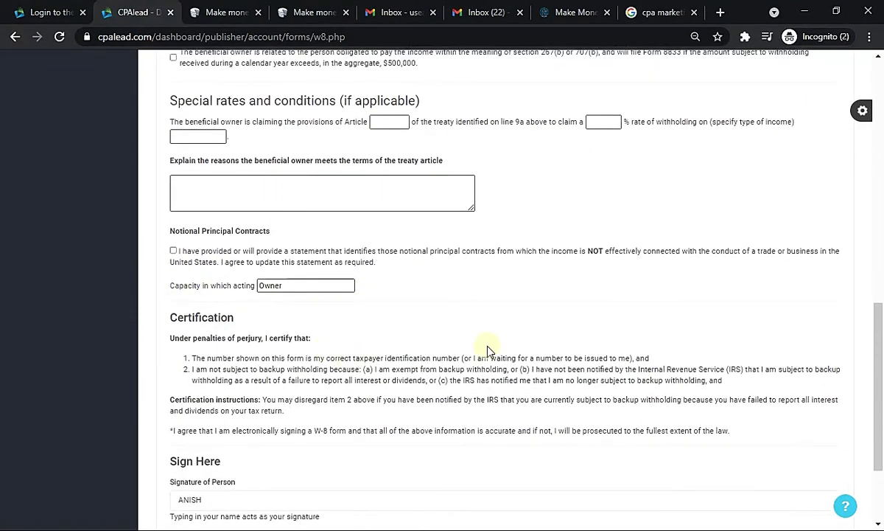
Submit the completed W8 form and close the resulting message to get back to the account settings
scroll(486, 350, down, 2)
click(215, 449)
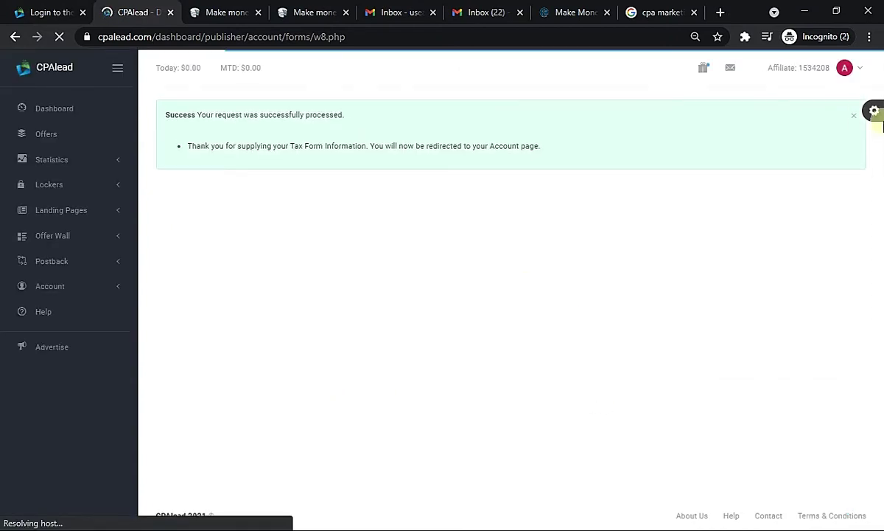
click(853, 116)
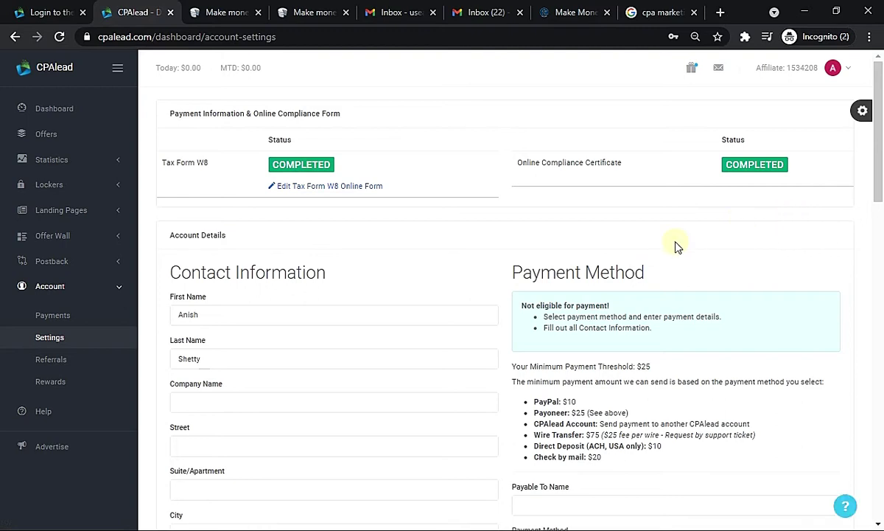
Look through the Contact Information and Payment Method fields in the account details
scroll(148, 241, down, 2)
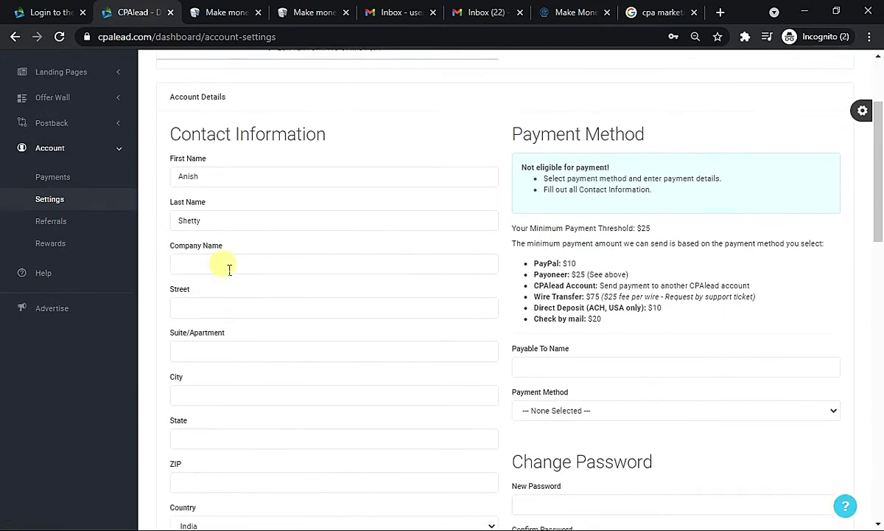
scroll(253, 316, down, 4)
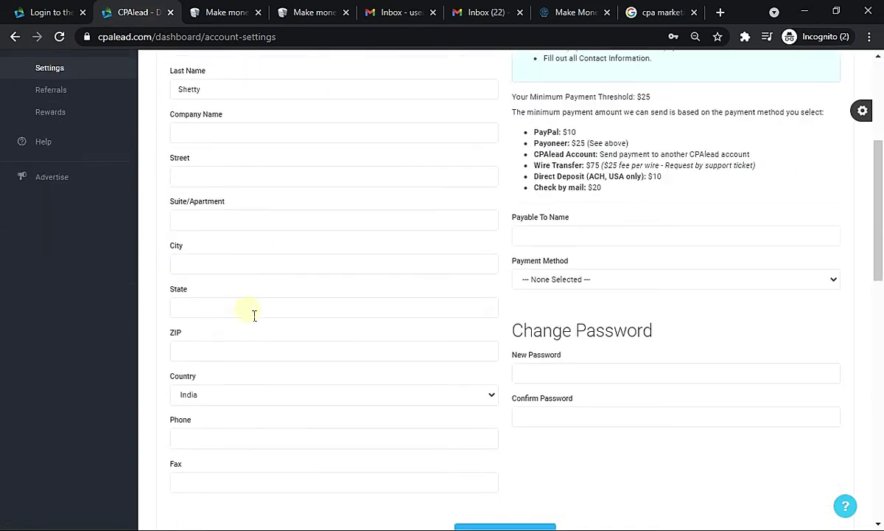
scroll(623, 315, up, 2)
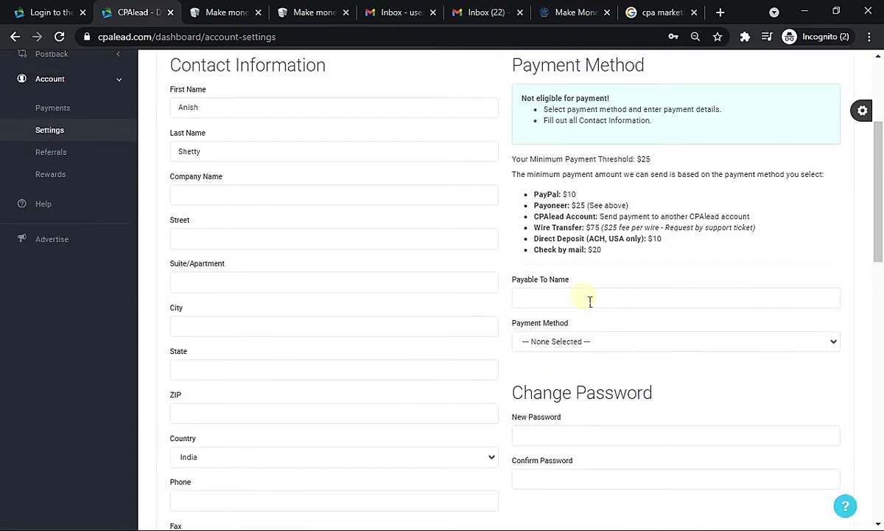
Select Paypal as the payment method in the account details
click(585, 343)
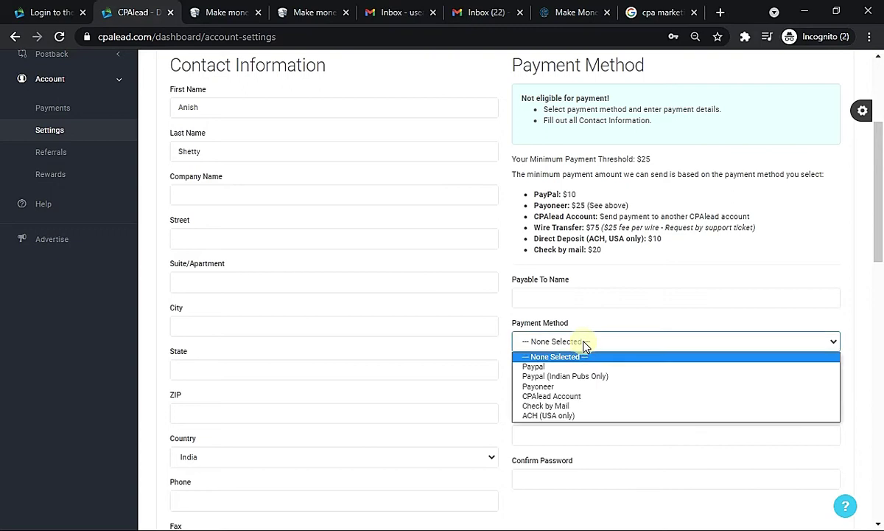
click(628, 367)
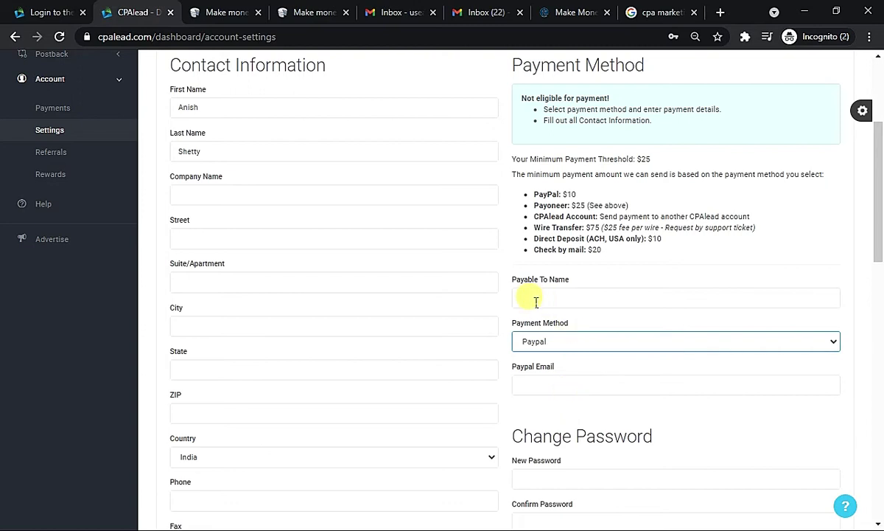
scroll(626, 416, down, 1)
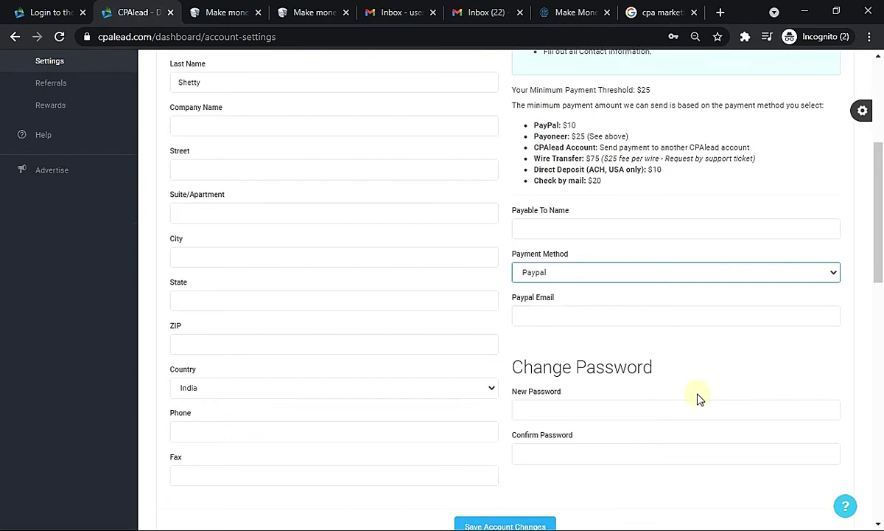
scroll(697, 398, down, 1)
click(507, 460)
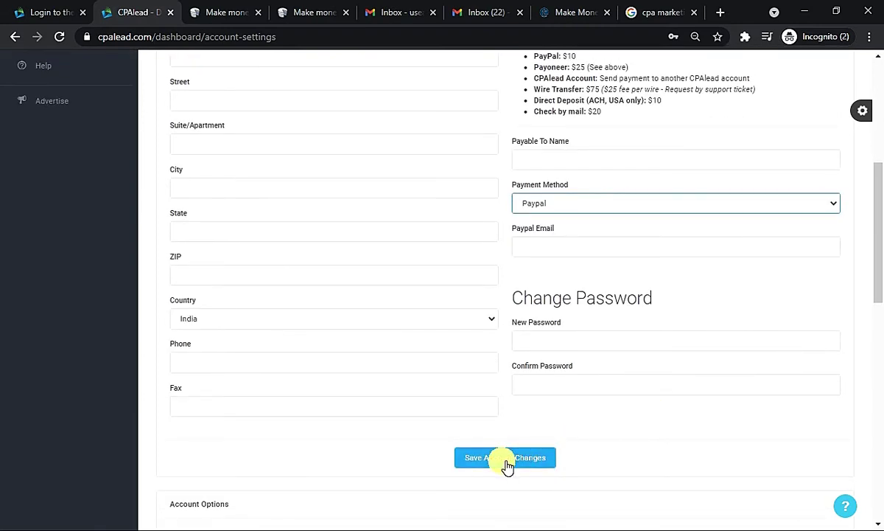
Examine the minimum payment threshold and the minimum payout amounts listed for each payment method
scroll(671, 450, up, 4)
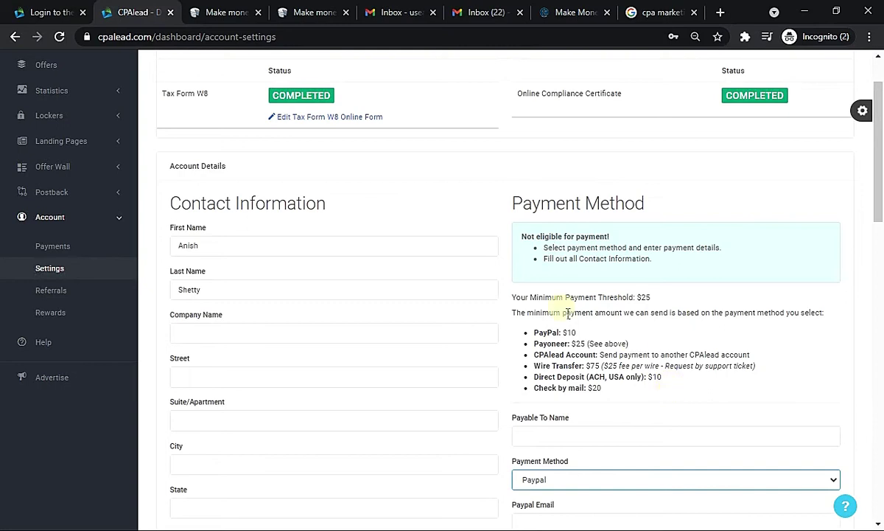
drag(516, 297, 658, 303)
click(701, 329)
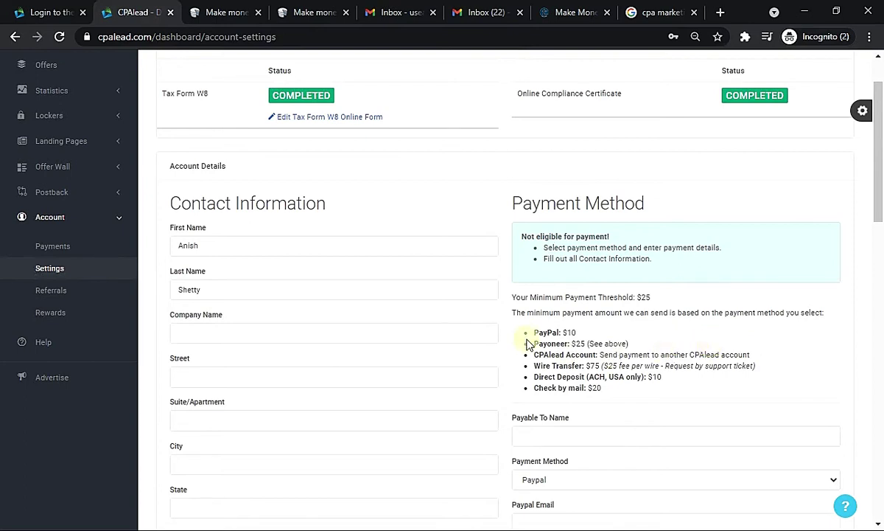
triple_click(549, 336)
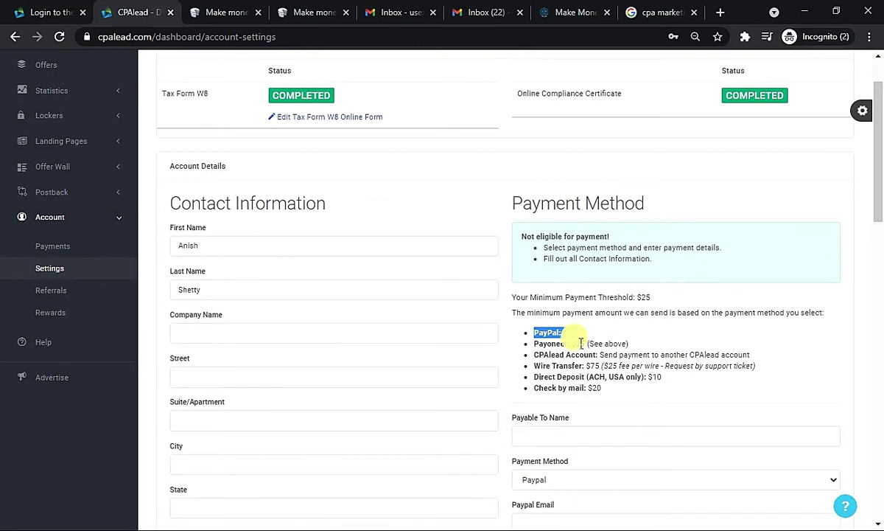
click(549, 339)
drag(544, 297, 671, 302)
click(674, 317)
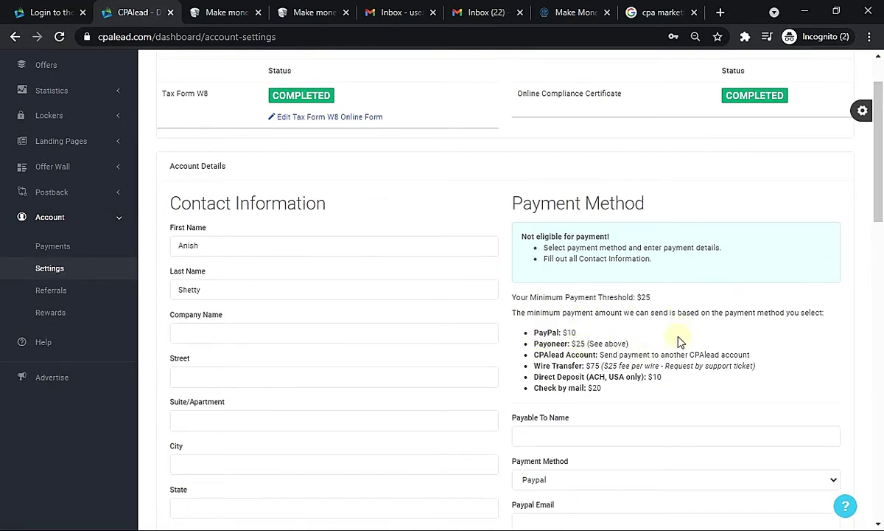
double_click(549, 335)
click(627, 328)
double_click(546, 335)
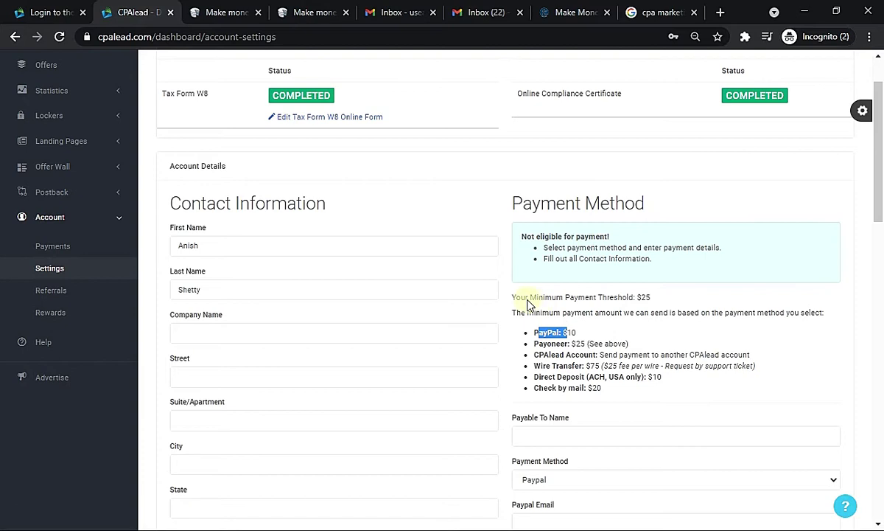
drag(529, 297, 657, 300)
click(685, 336)
drag(596, 313, 753, 314)
click(741, 348)
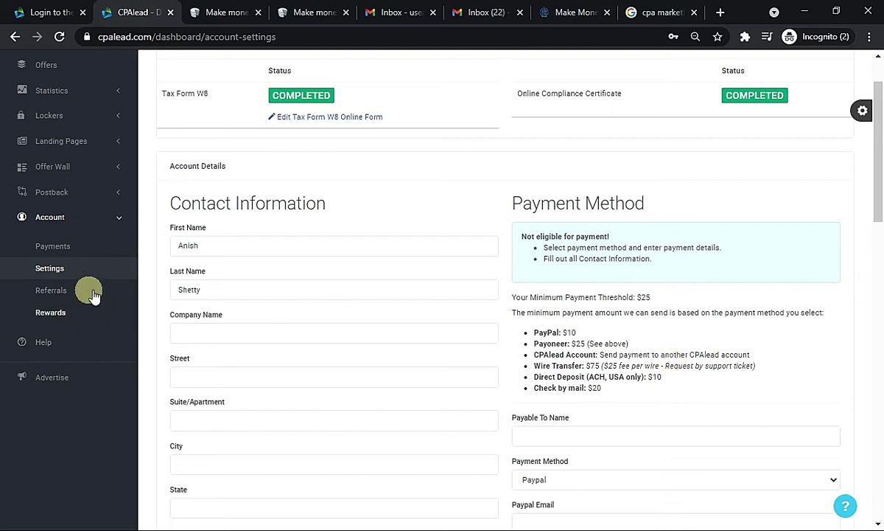
Open the account's Payments page and review the current balance, payment schedule and PayPal fee information
scroll(72, 361, up, 1)
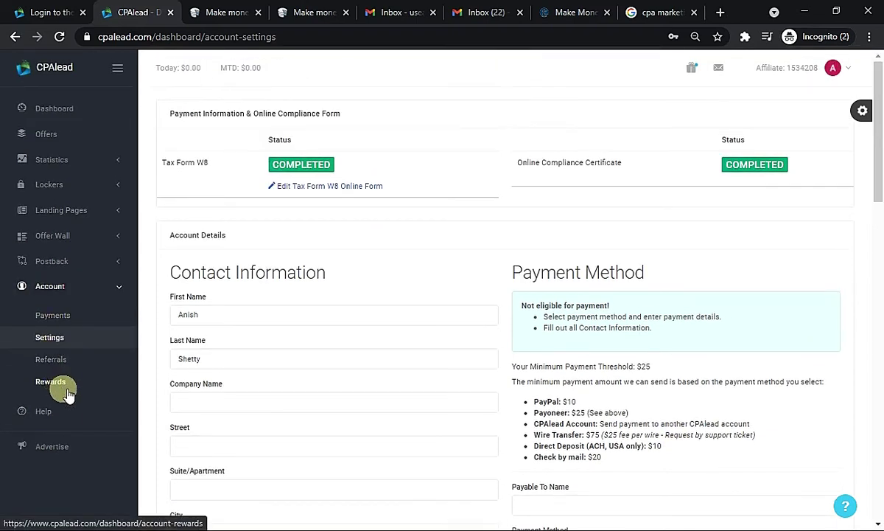
click(50, 317)
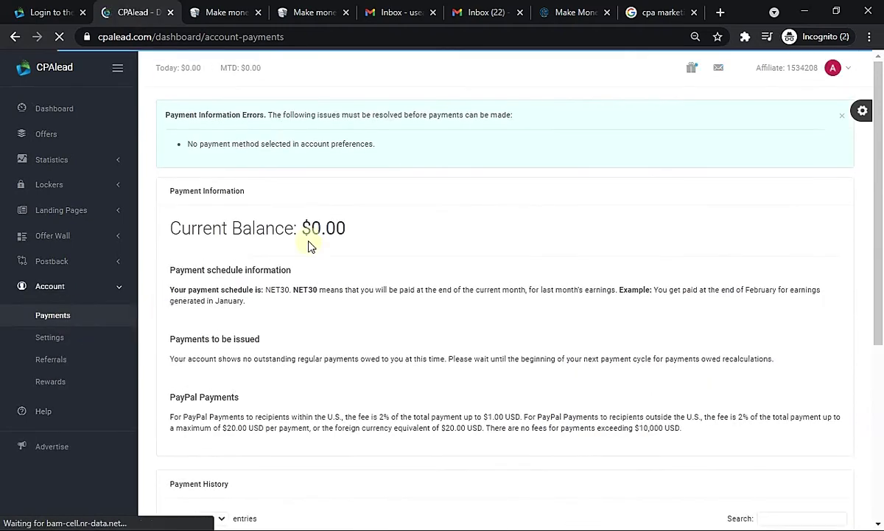
drag(182, 239, 391, 239)
click(517, 250)
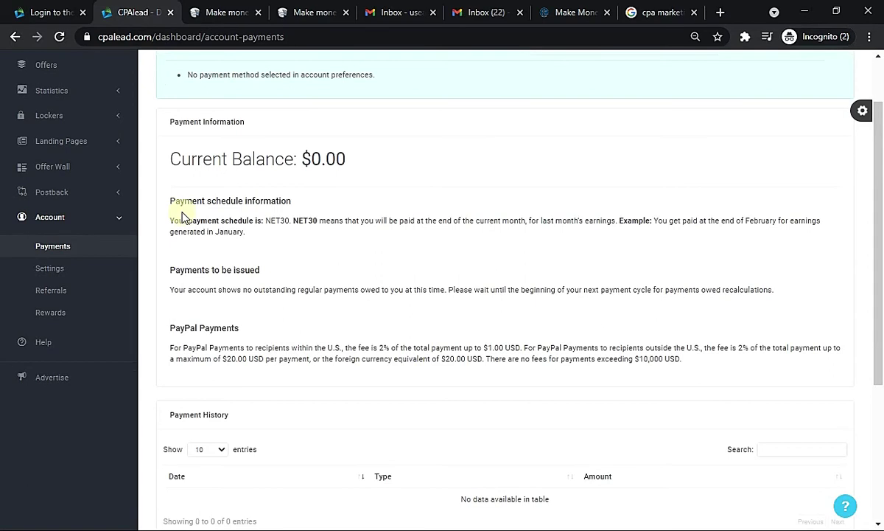
scroll(369, 413, down, 1)
scroll(256, 409, up, 2)
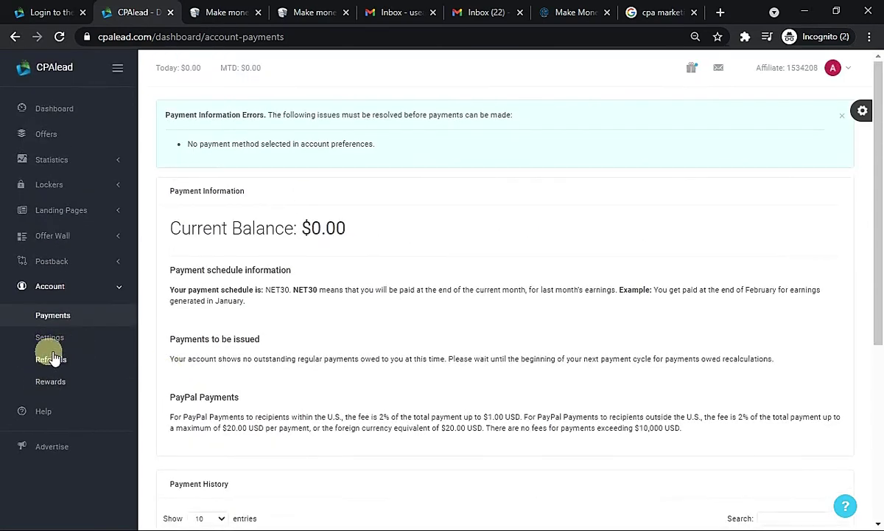
Open the account's Referrals page and copy the referral link
click(51, 359)
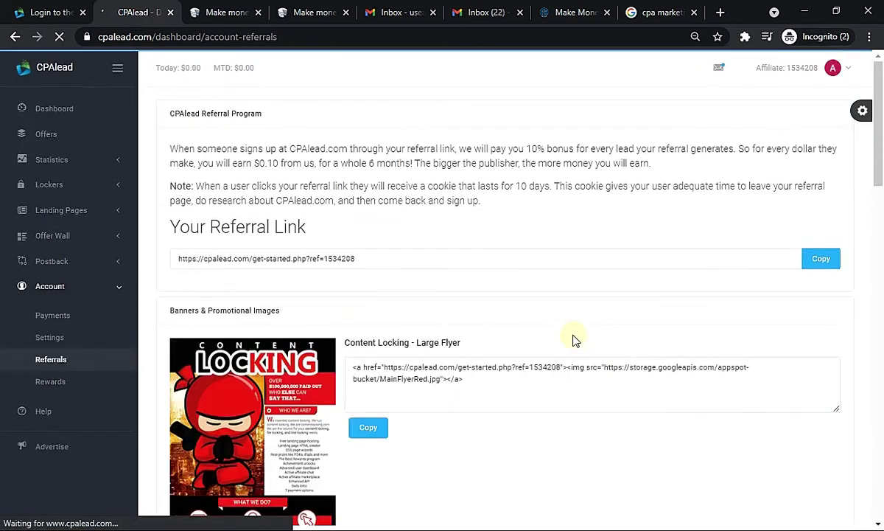
click(822, 265)
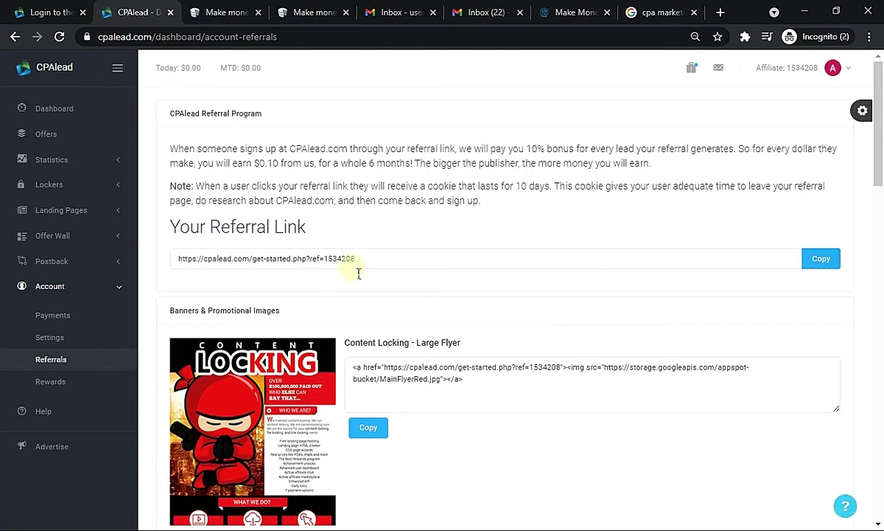
click(826, 262)
click(827, 262)
Read the referral program terms on the referral bonus, its duration and the cookie note
drag(196, 148, 524, 148)
drag(612, 185, 598, 186)
drag(408, 148, 629, 149)
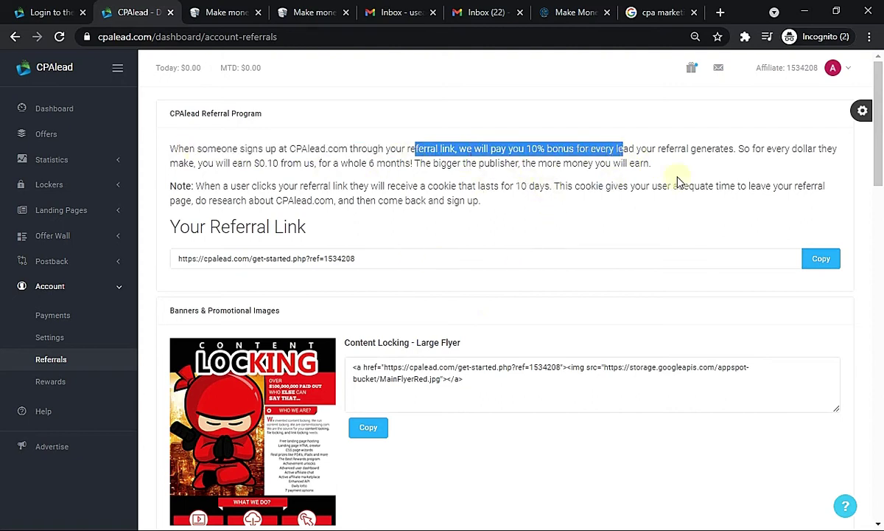
click(647, 175)
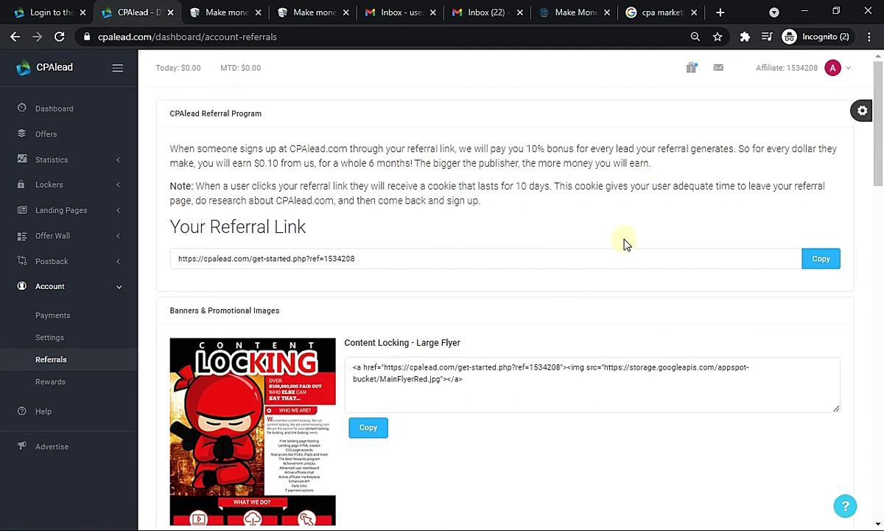
drag(306, 172, 490, 164)
click(715, 267)
Find the Content Locking - Large Flyer among the promotional images and copy its embed code
scroll(638, 319, down, 3)
scroll(653, 325, up, 1)
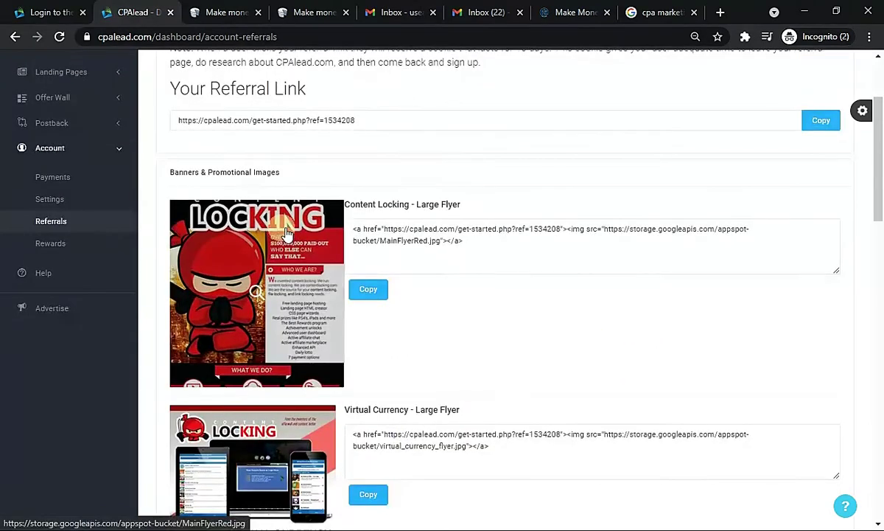
scroll(466, 312, up, 2)
drag(190, 227, 389, 225)
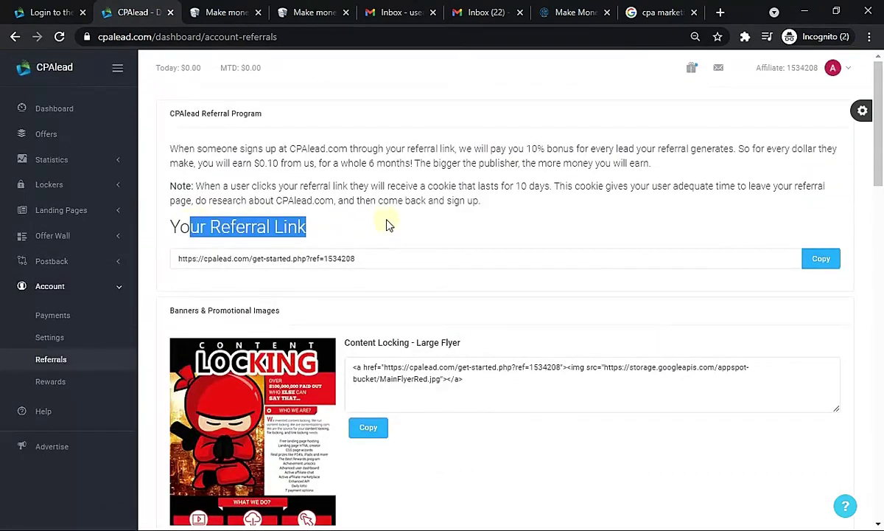
scroll(464, 330, down, 2)
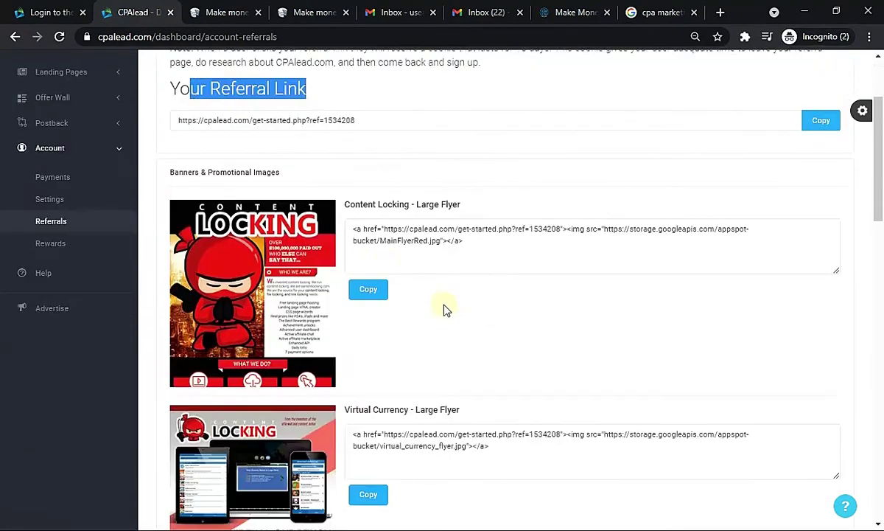
click(368, 289)
Look through the remaining referral banners, the Daily Commission Activity chart and the Active and Pending Referrals tables
scroll(526, 374, down, 3)
scroll(526, 375, down, 7)
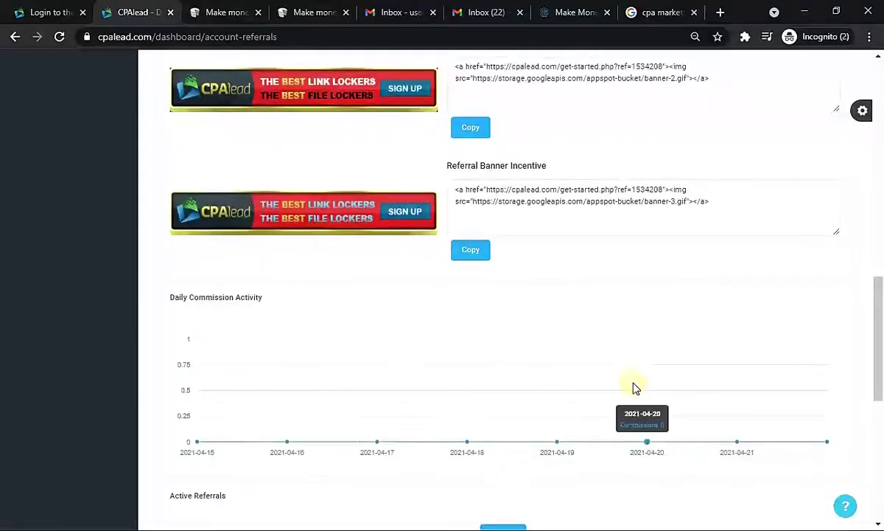
scroll(634, 390, down, 3)
scroll(654, 399, up, 2)
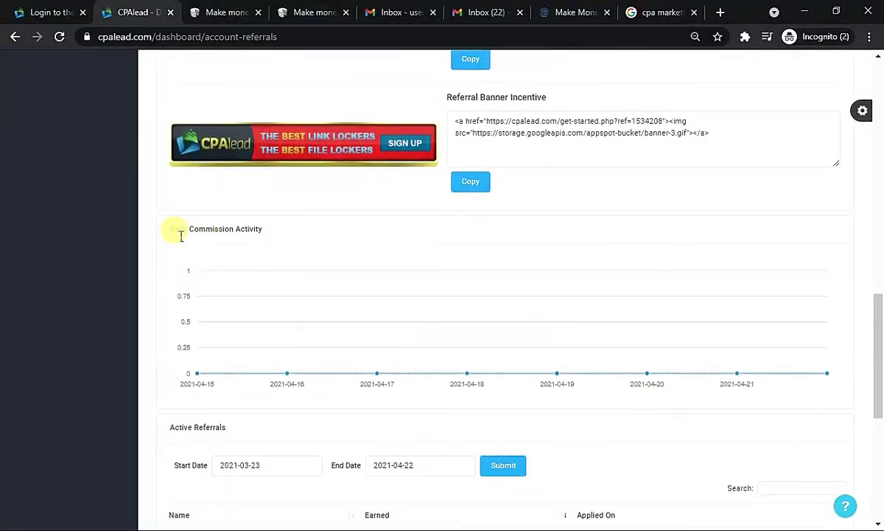
drag(193, 235, 537, 344)
scroll(608, 360, down, 3)
click(626, 278)
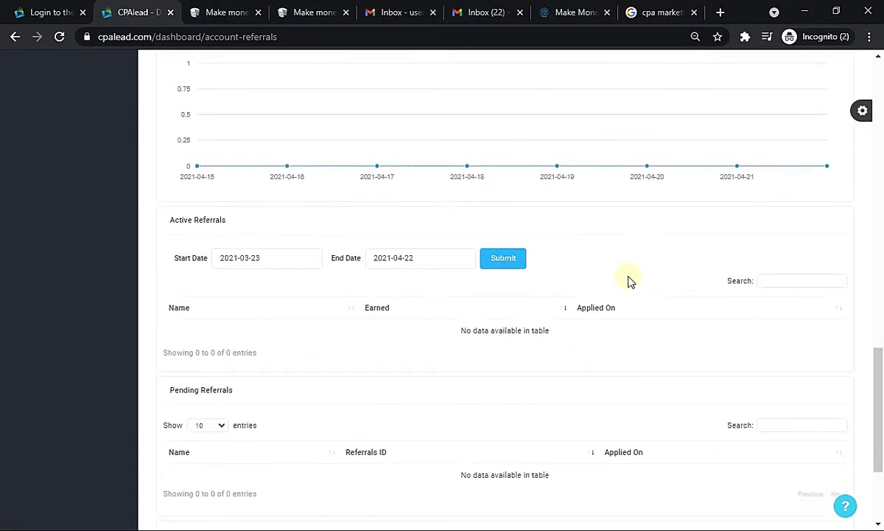
scroll(589, 317, down, 3)
scroll(537, 431, up, 20)
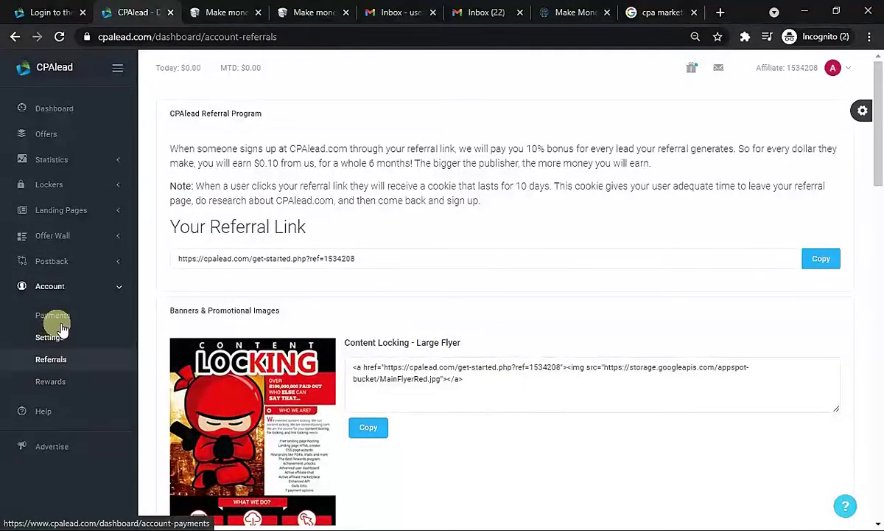
Return to the Payments page and check the Payment History and Alternate Funds Payment History tables
click(53, 315)
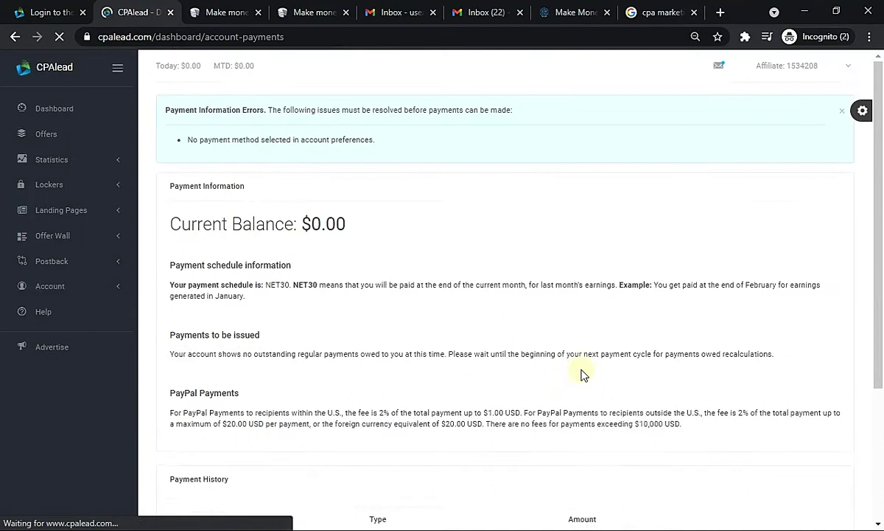
scroll(623, 359, down, 4)
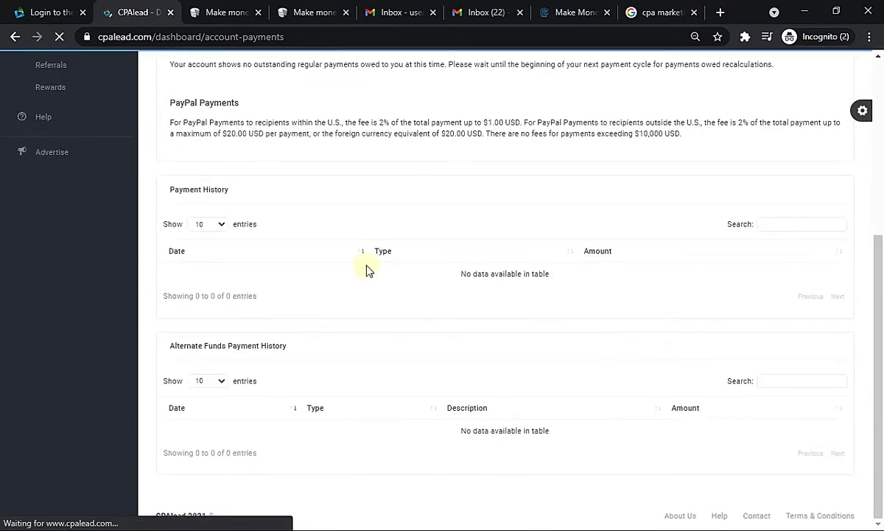
scroll(561, 390, up, 3)
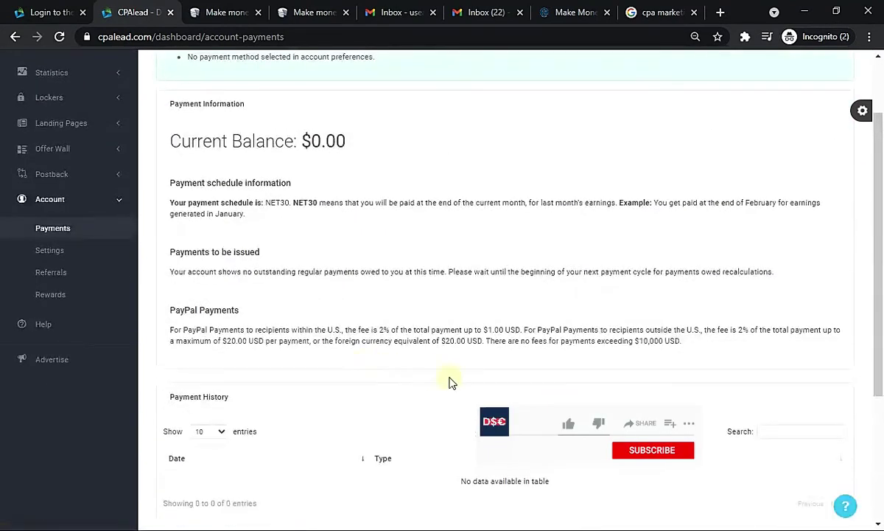
Open the account's Rewards page, review the monthly and lifetime points and available awards, and collapse the Account section
click(44, 295)
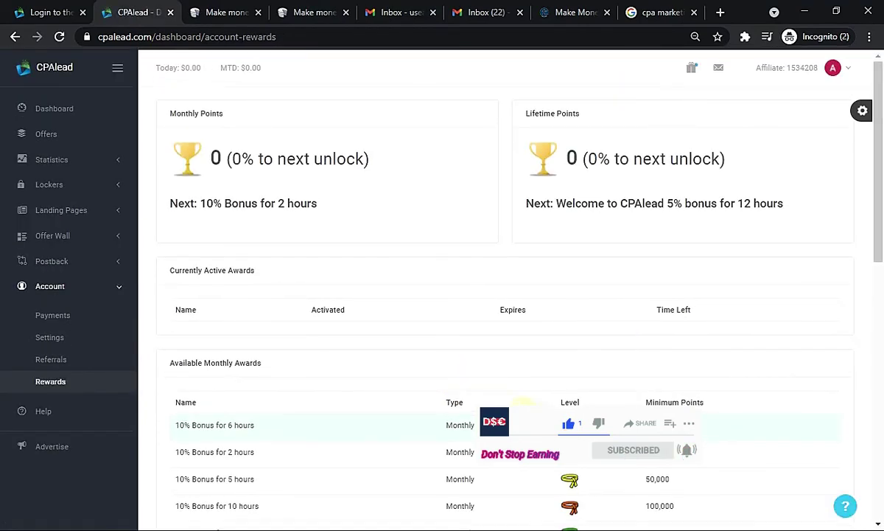
scroll(144, 444, down, 3)
scroll(154, 434, up, 3)
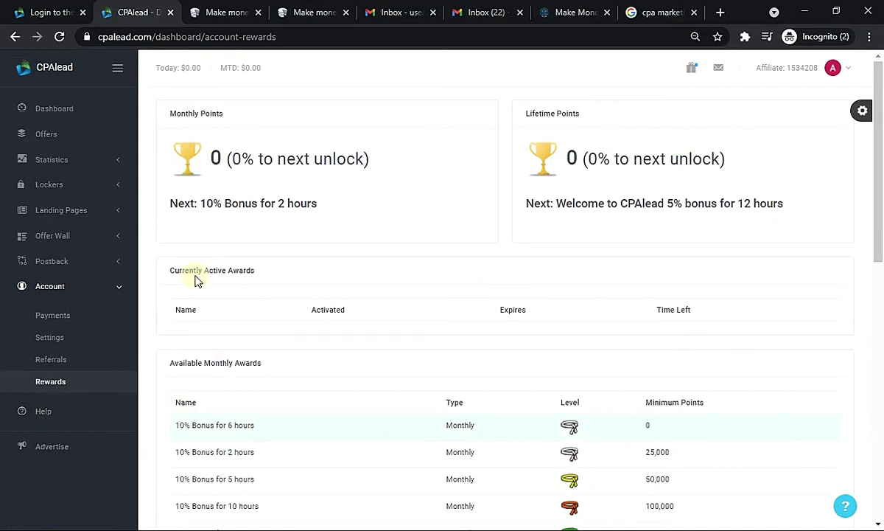
click(116, 290)
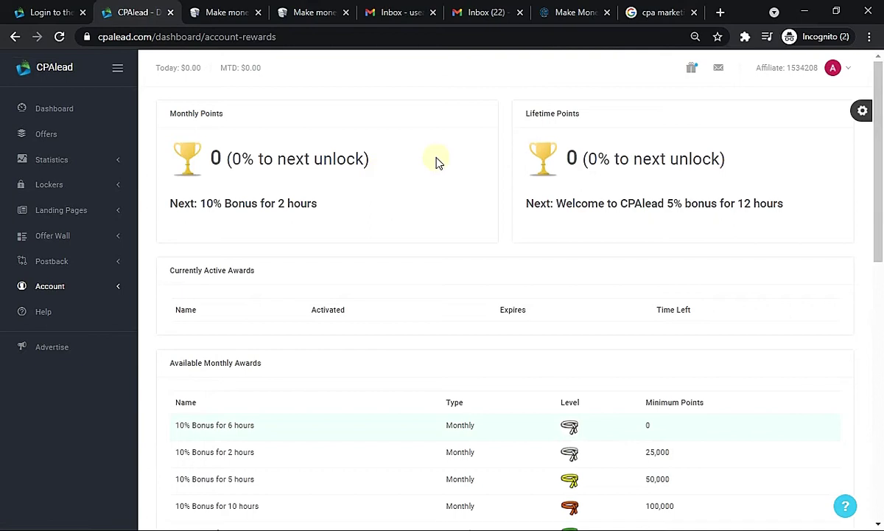
Open the main dashboard and look over Today's Top Offers and the Ready to Promote Landing Pages
click(59, 115)
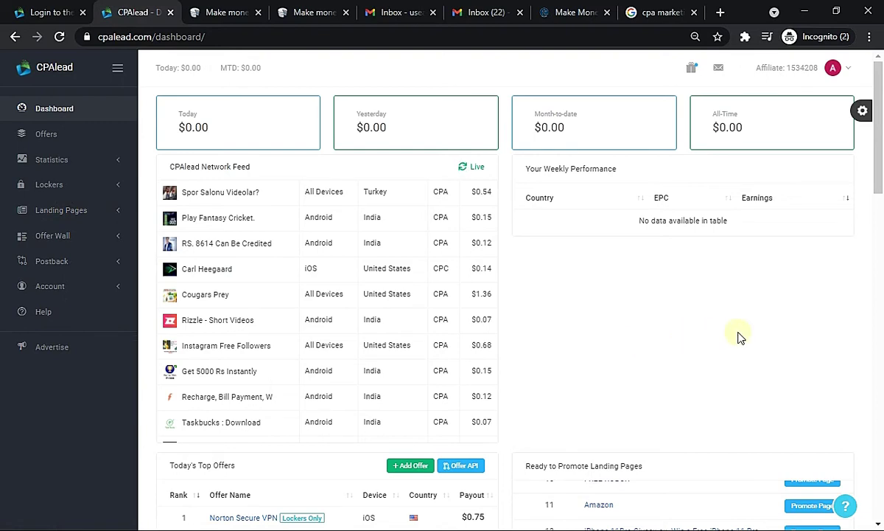
scroll(741, 339, down, 3)
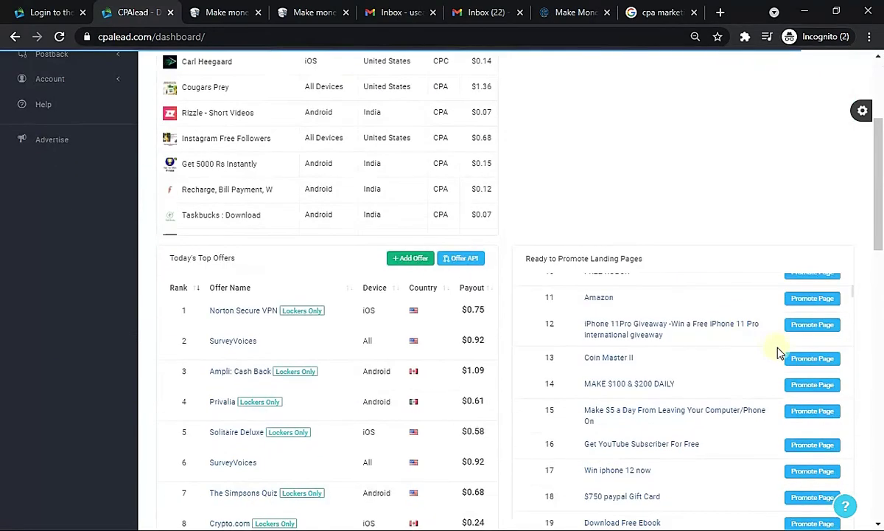
scroll(649, 213, up, 1)
scroll(758, 188, down, 1)
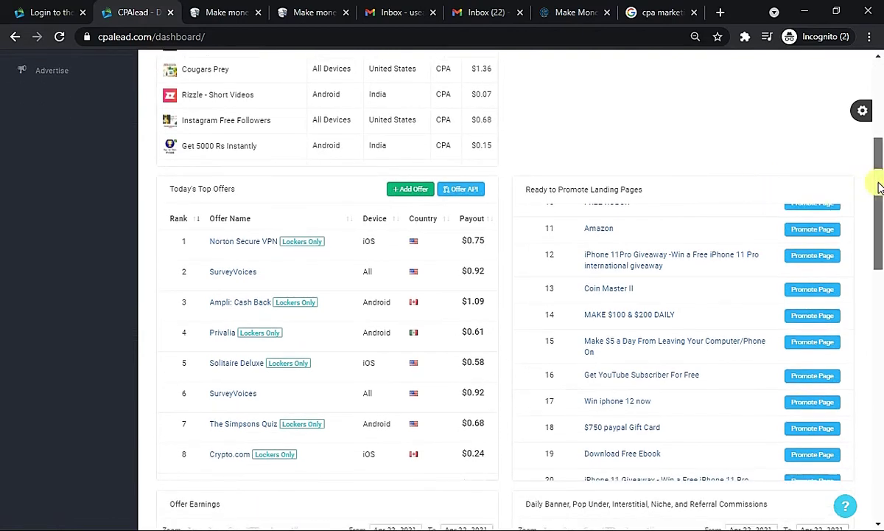
drag(879, 188, 879, 196)
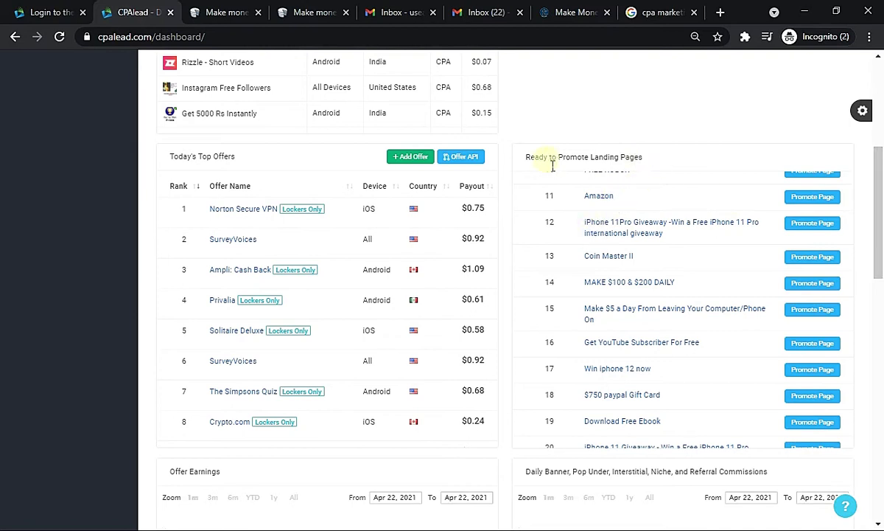
Browse the Ready to Promote Landing Pages list through roughly the first 34 entries
drag(546, 162, 677, 143)
click(622, 144)
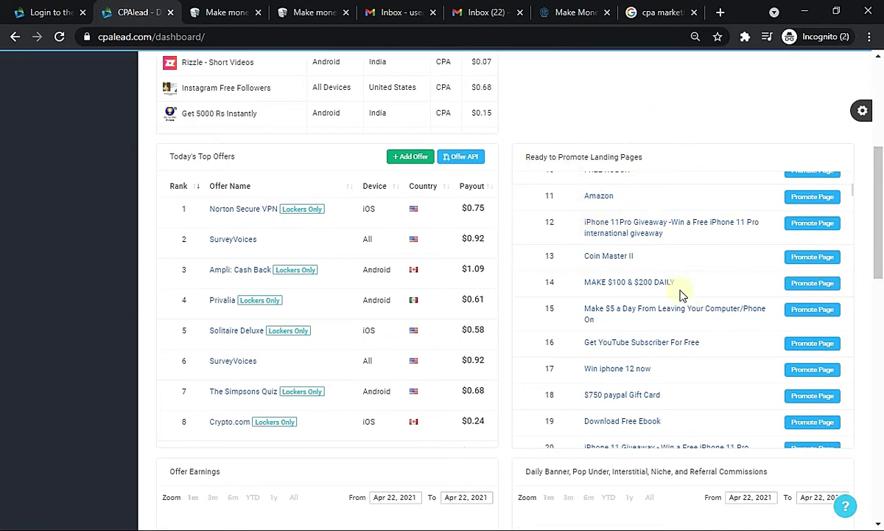
scroll(648, 265, down, 4)
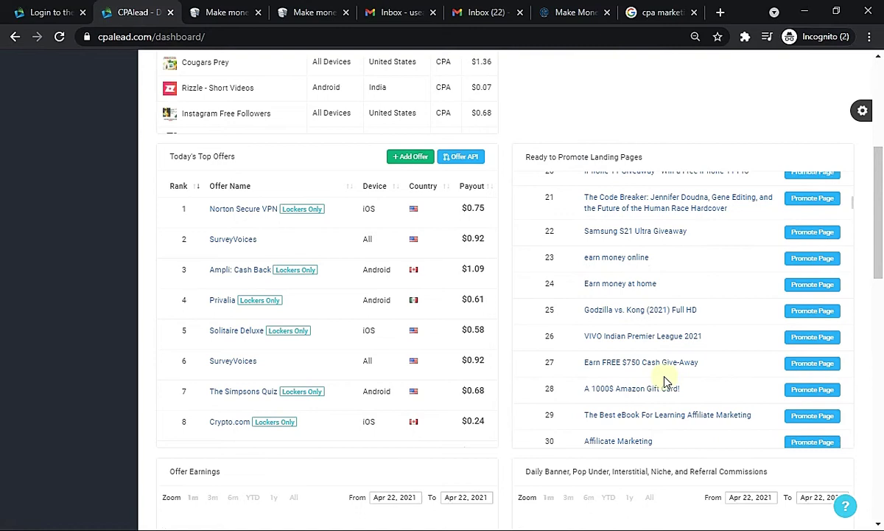
scroll(645, 354, down, 3)
scroll(636, 411, up, 2)
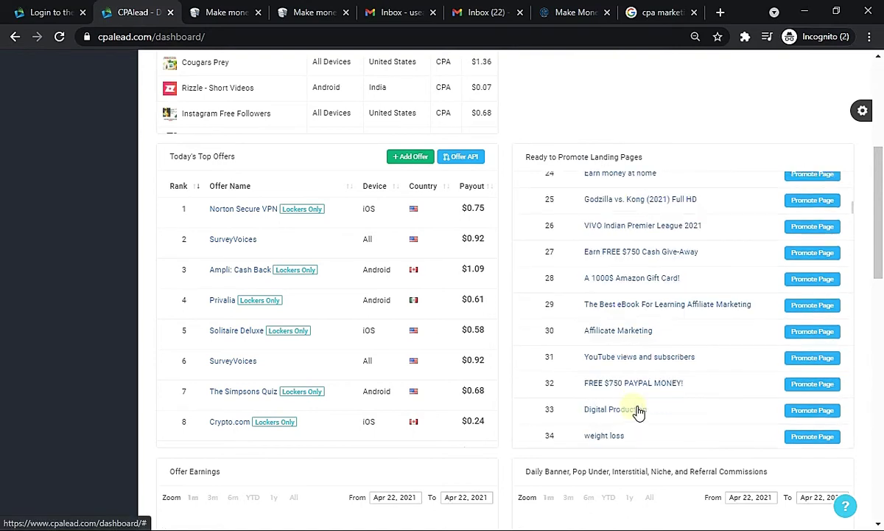
scroll(642, 339, up, 3)
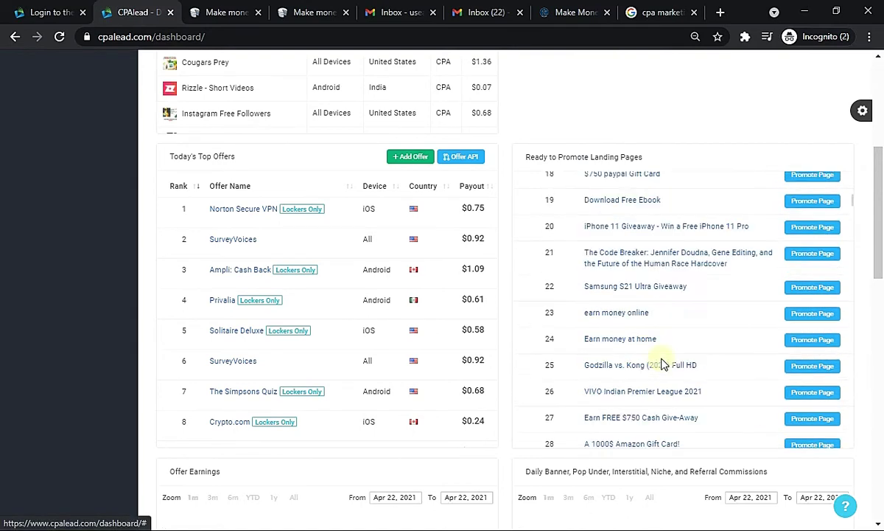
scroll(645, 273, up, 2)
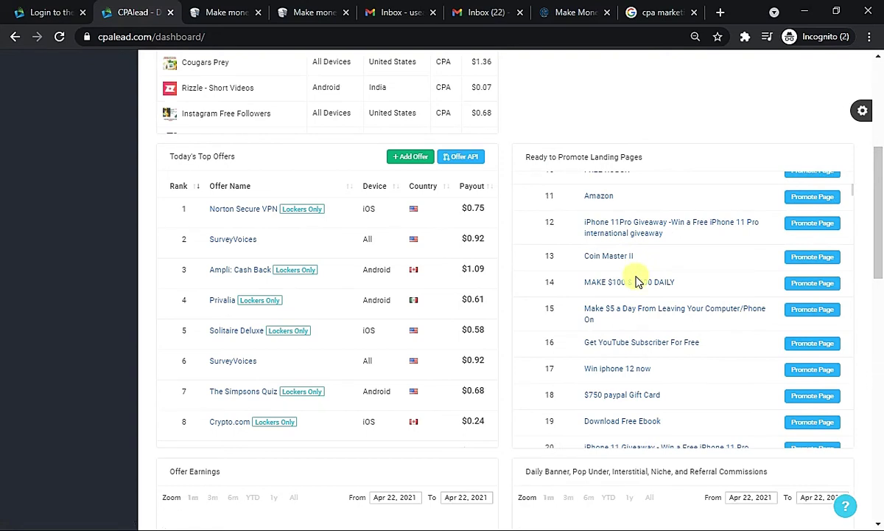
Preview the MAKE $100 & $200 DAILY landing page with its Link Locked section, close it, and return to the start of the list
click(618, 289)
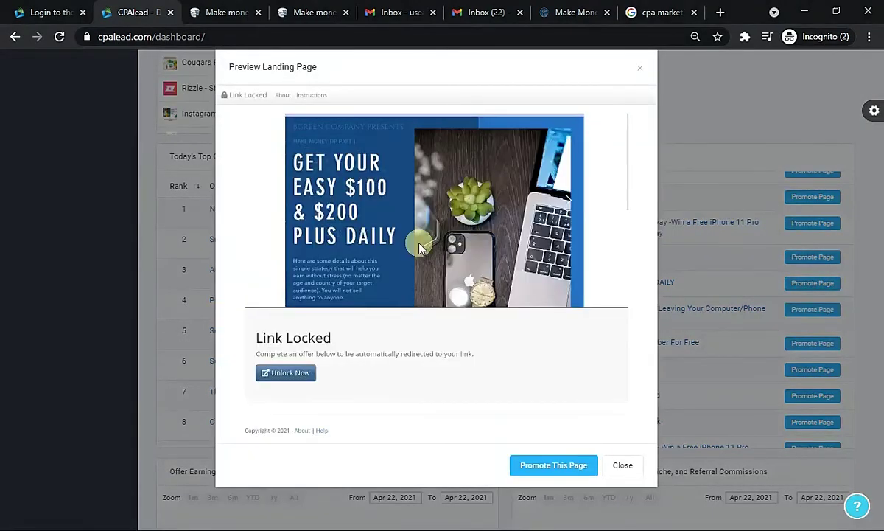
drag(265, 339, 388, 383)
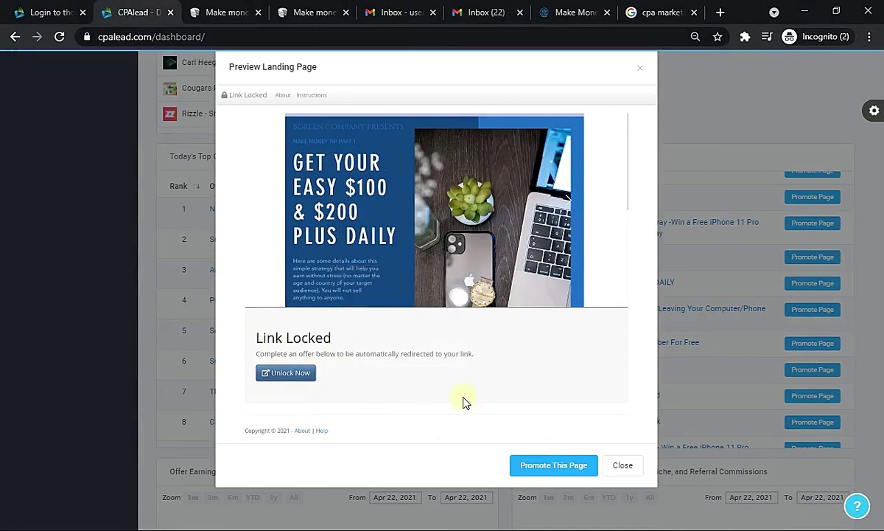
click(623, 467)
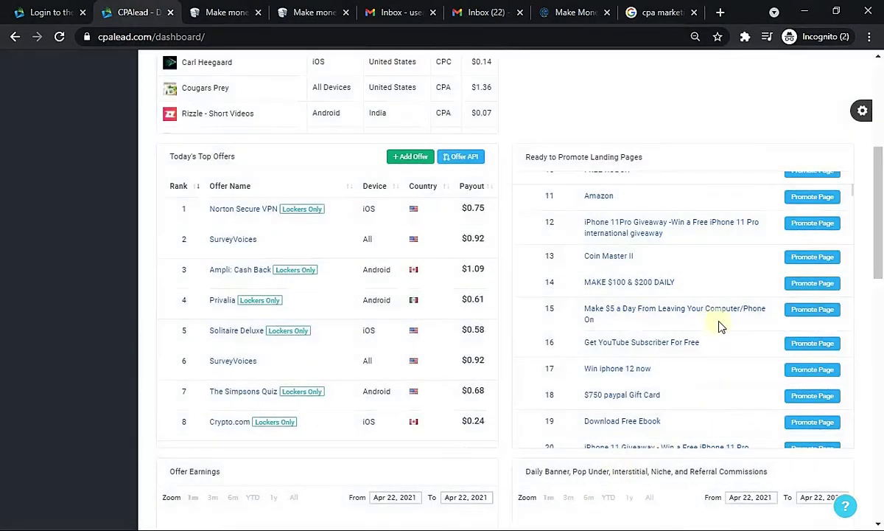
scroll(601, 240, up, 4)
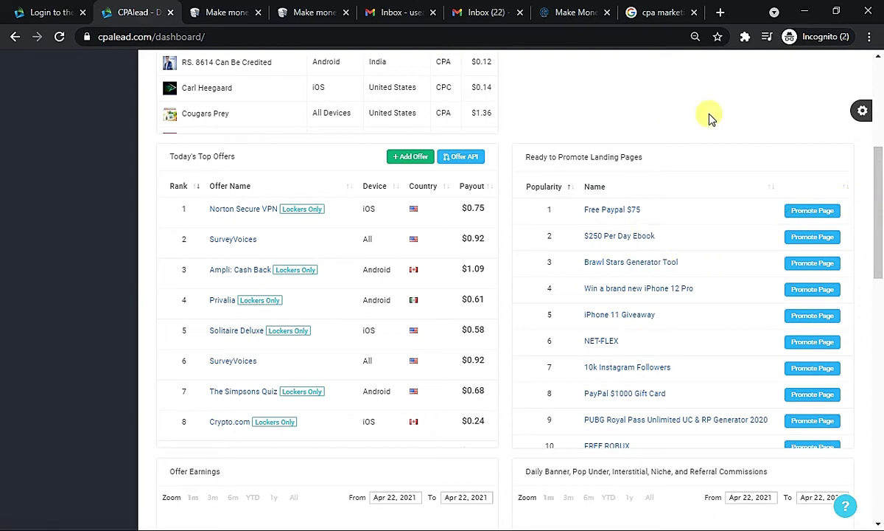
Open the Norton Secure VPN offer's details, review its affiliate link, targeting rules and recent history, and close them
click(304, 213)
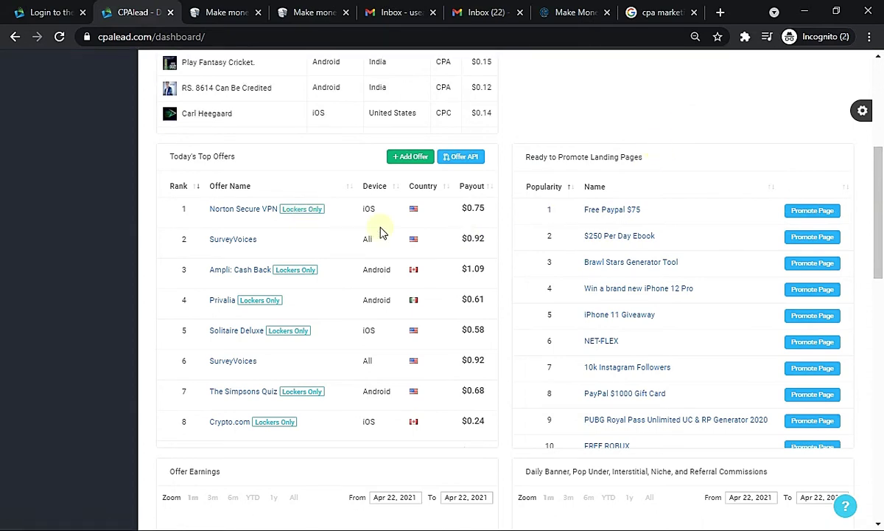
click(241, 214)
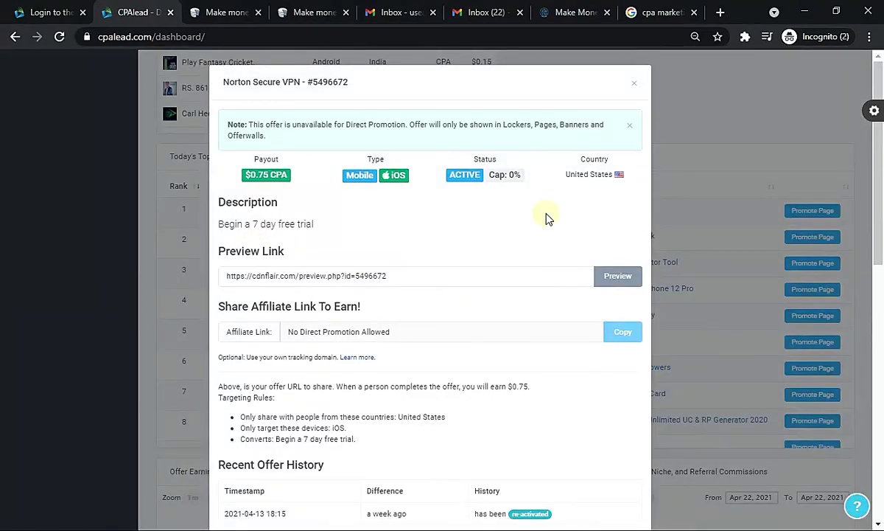
scroll(487, 339, down, 3)
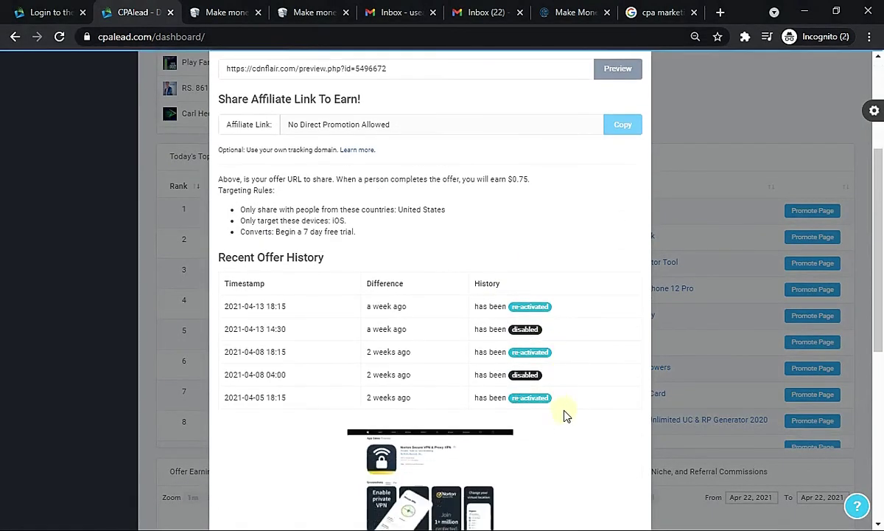
scroll(561, 435, down, 1)
scroll(558, 431, up, 4)
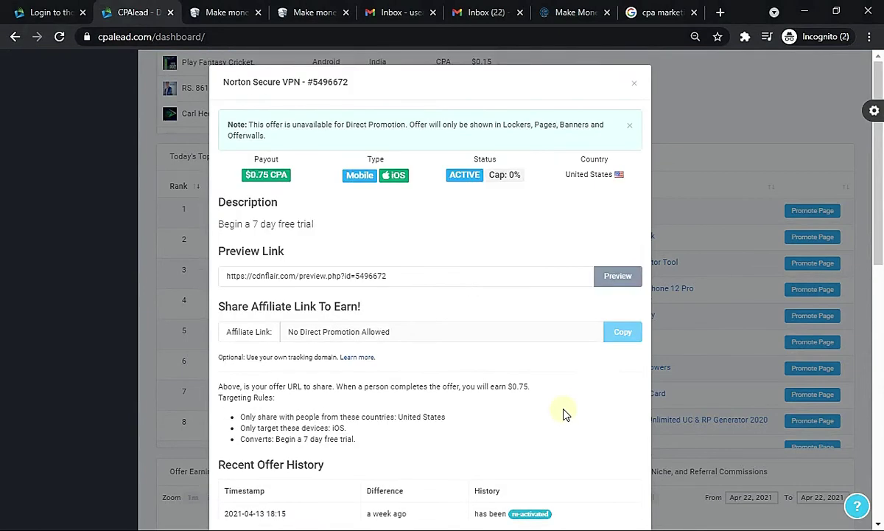
click(634, 84)
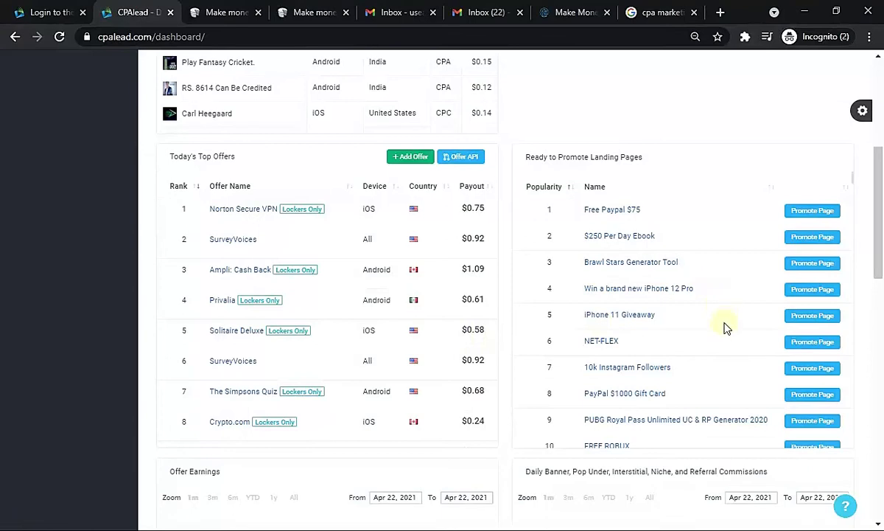
Look over more landing pages and the dashboard's earnings summary and network feed, ending at the Offer History and New Offers tables
scroll(785, 325, down, 2)
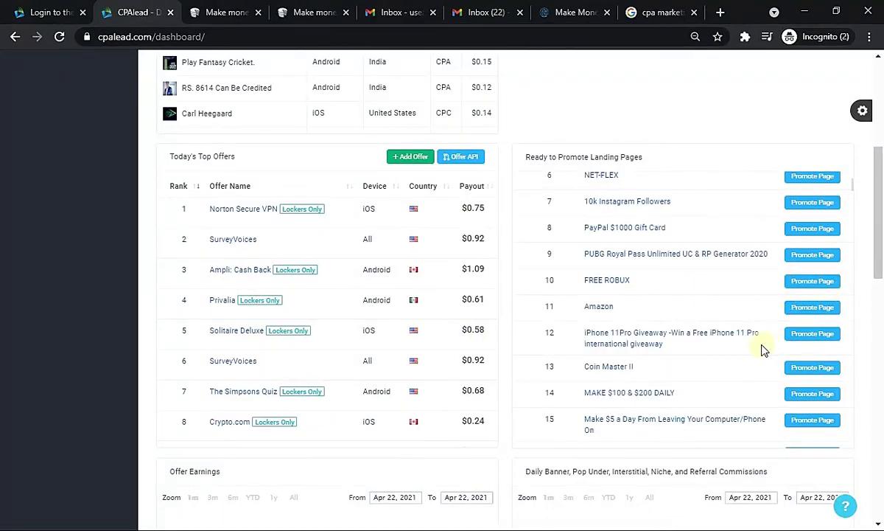
click(811, 309)
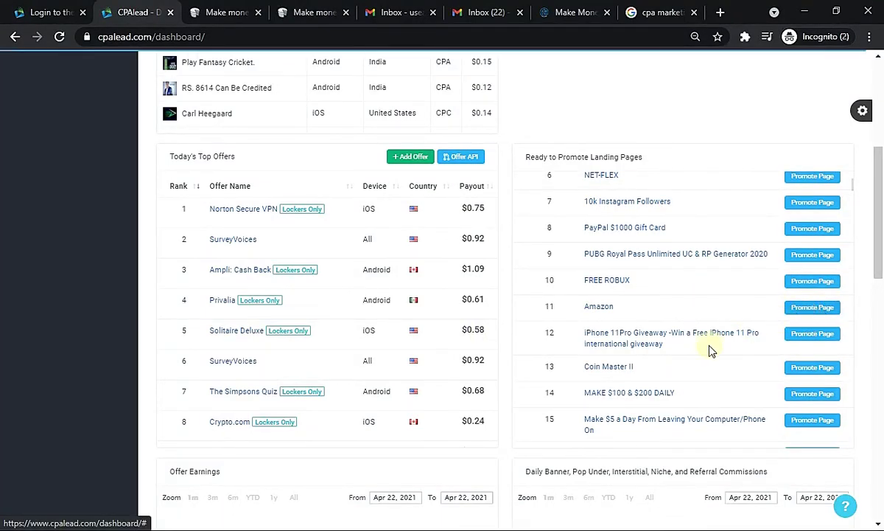
drag(878, 266, 878, 144)
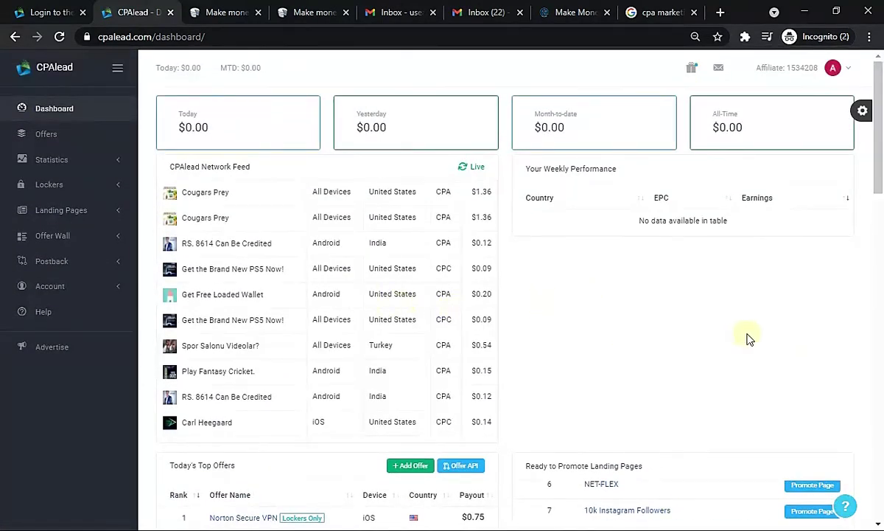
drag(879, 134, 879, 414)
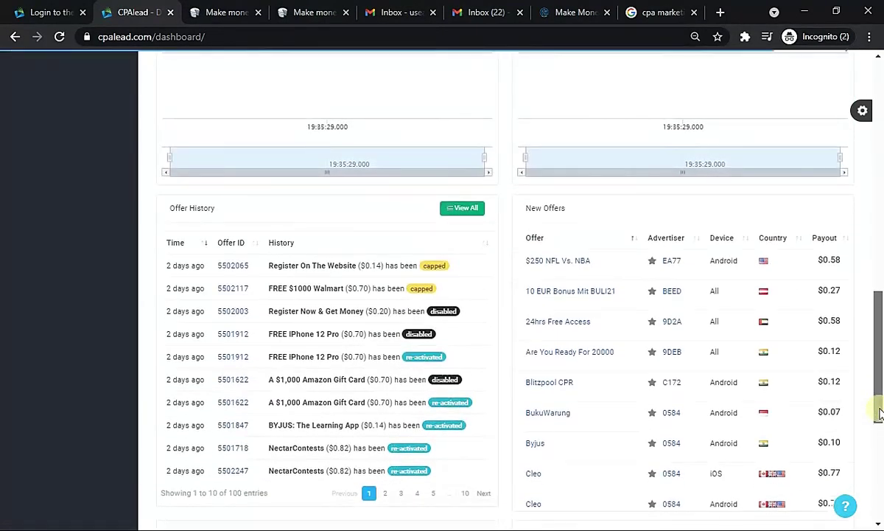
scroll(848, 376, down, 1)
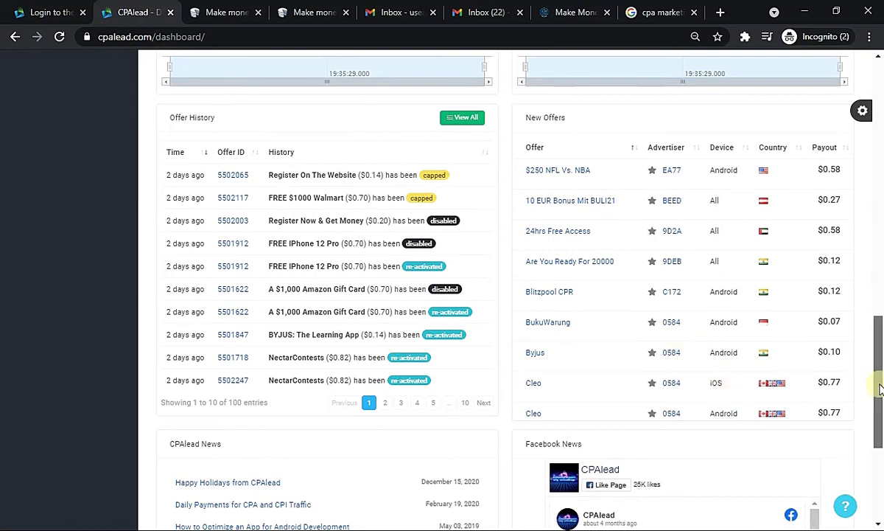
drag(877, 382, 877, 362)
Sort the New Offers table by country and look through its offers
click(791, 237)
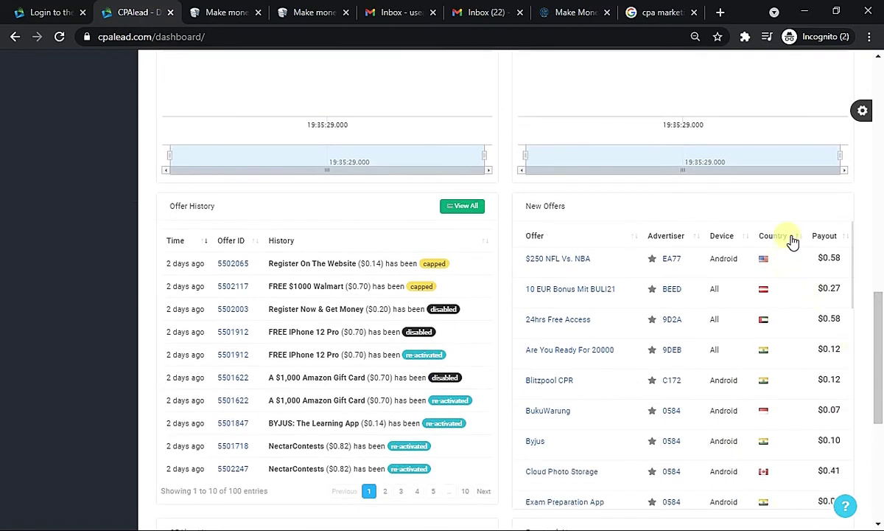
click(790, 238)
click(791, 237)
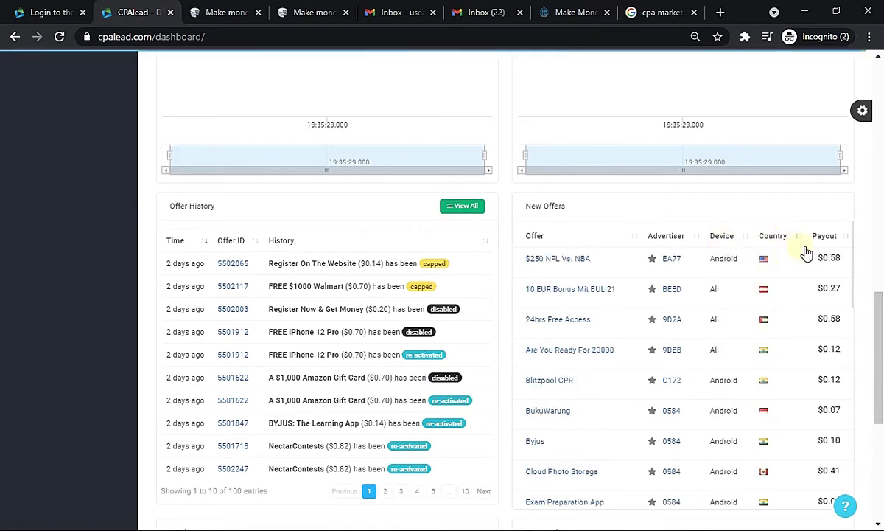
scroll(833, 295, down, 3)
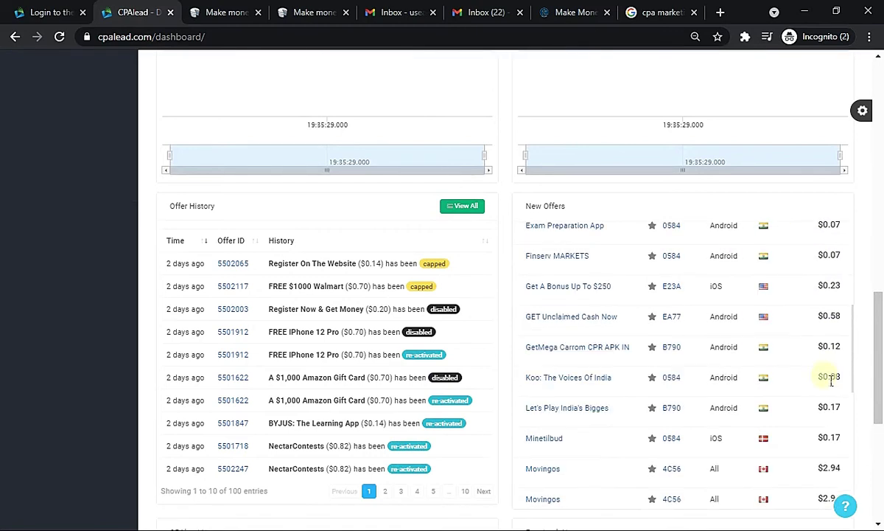
scroll(737, 332, up, 3)
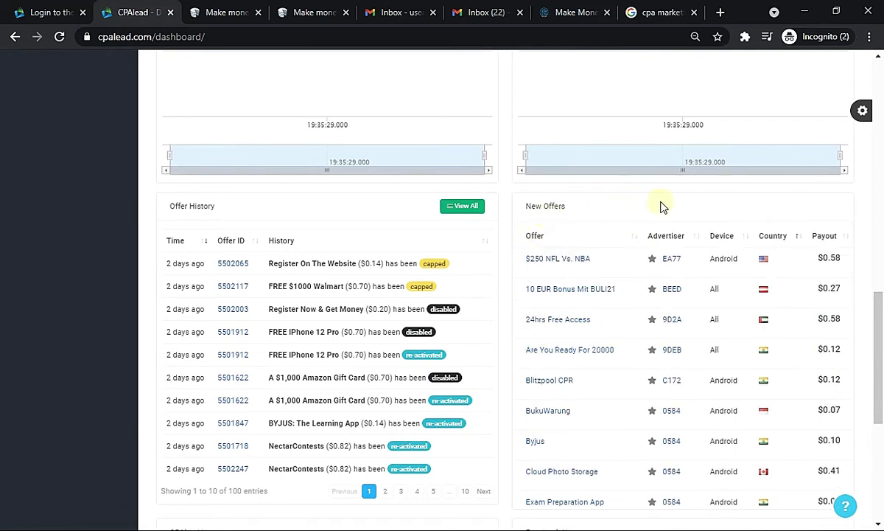
Look over the CPAlead News and Facebook News sections and review the devices, countries and payouts in New Offers
scroll(685, 207, down, 3)
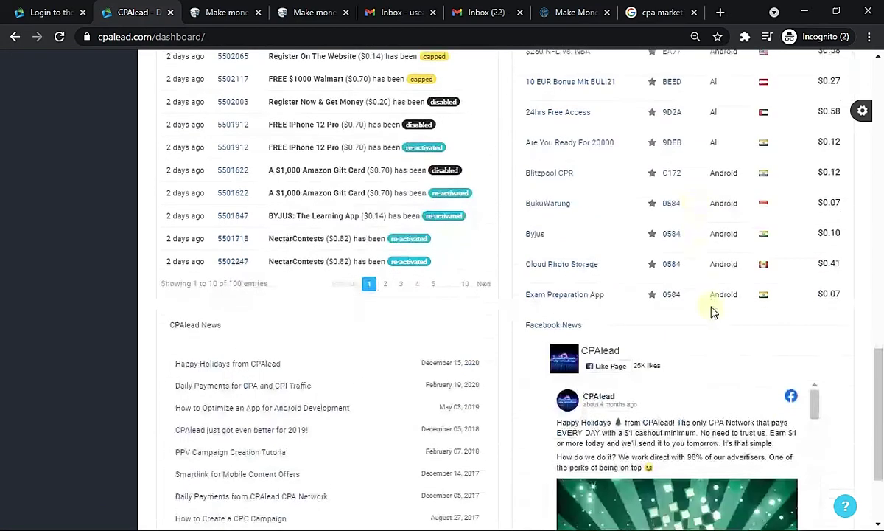
scroll(712, 310, up, 3)
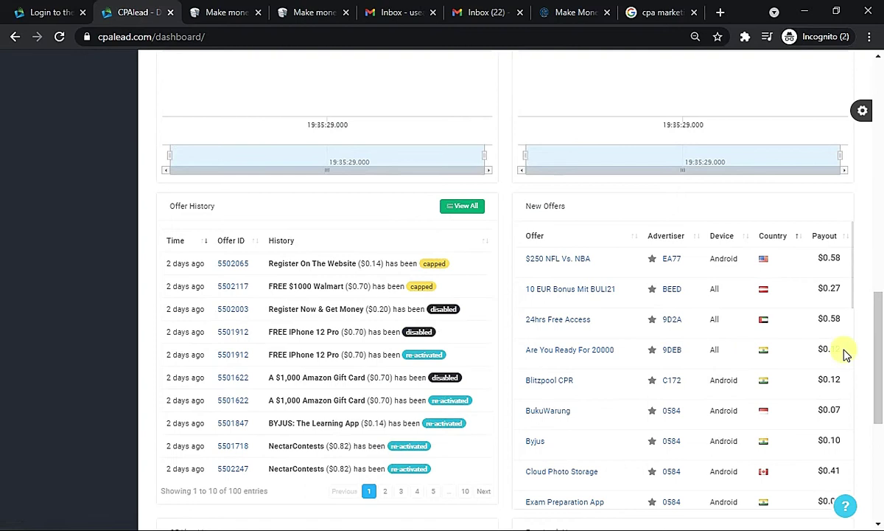
scroll(845, 354, down, 1)
scroll(846, 354, down, 1)
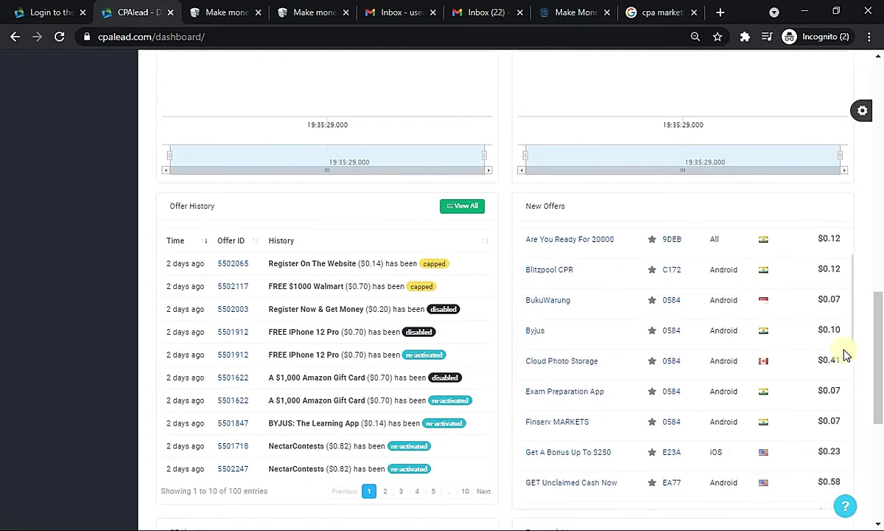
scroll(843, 439, down, 2)
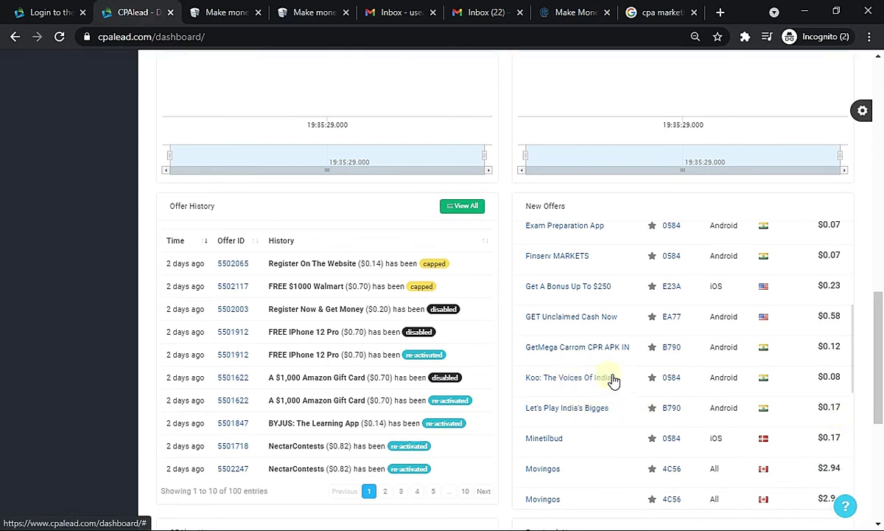
scroll(611, 377, up, 1)
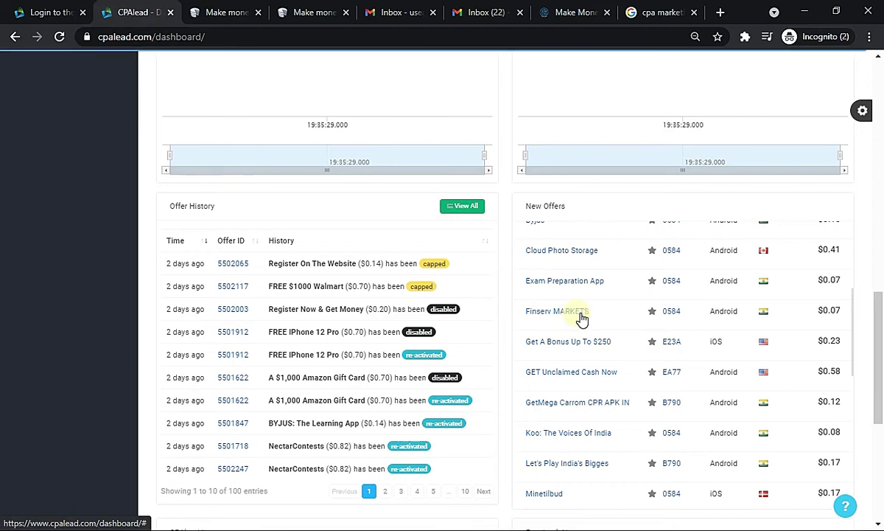
Open the Finserv MARKETS offer's details and examine its payout, description and affiliate link section
click(580, 317)
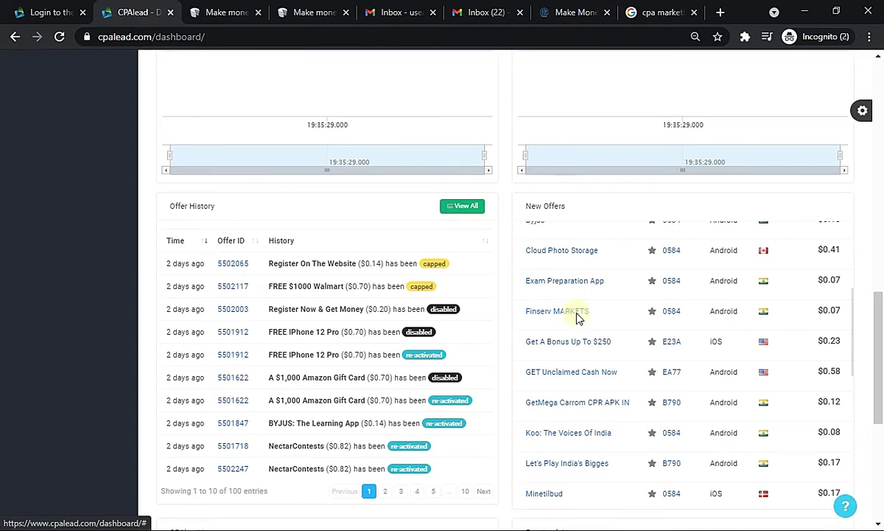
scroll(531, 326, down, 1)
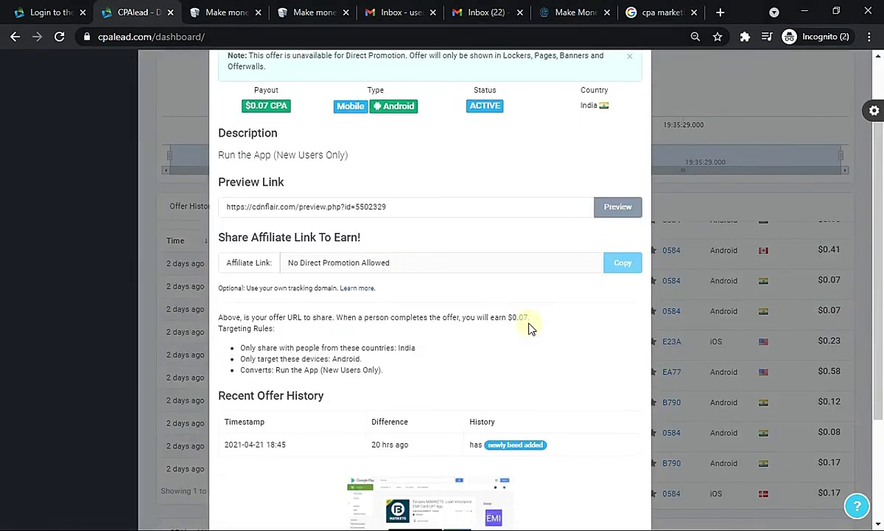
scroll(553, 351, up, 1)
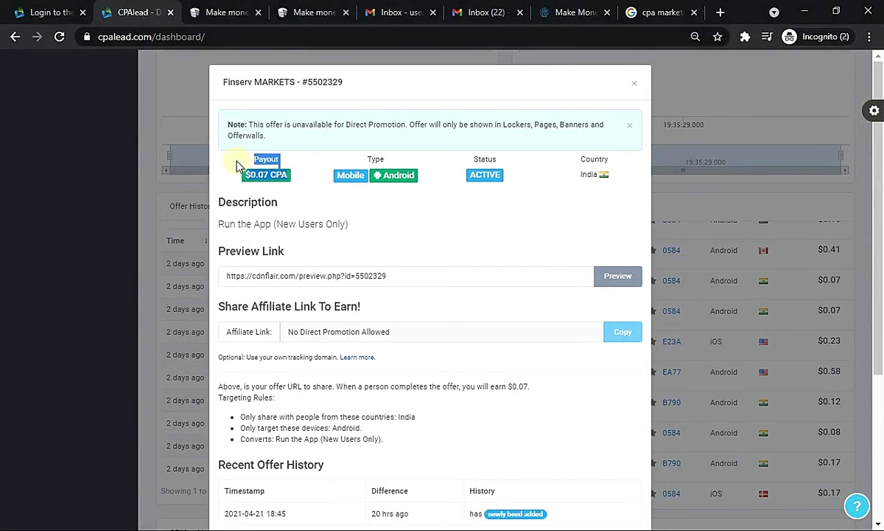
click(444, 232)
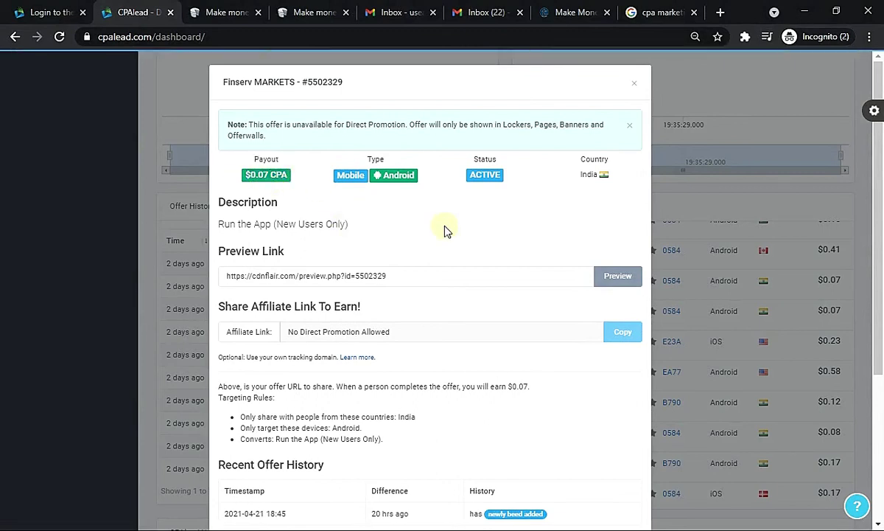
scroll(472, 257, down, 1)
scroll(476, 260, down, 1)
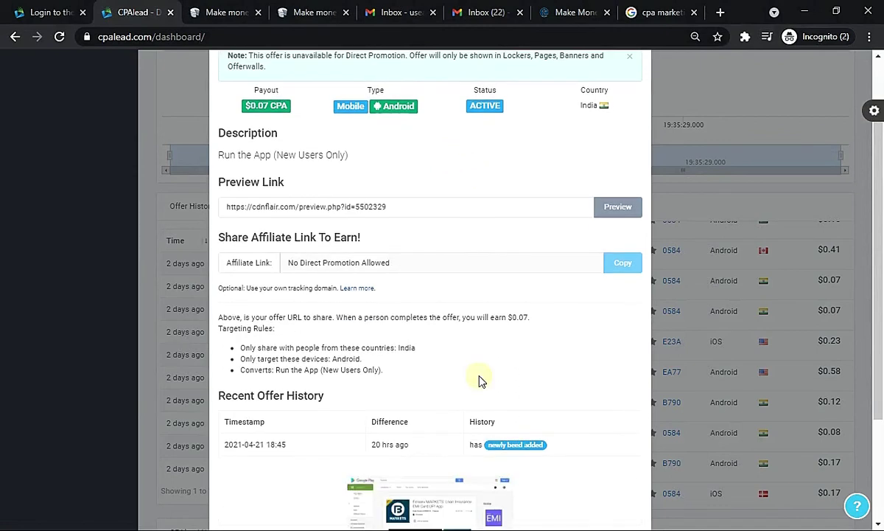
Read the Finserv MARKETS targeting rules covering the allowed countries and devices
double_click(406, 347)
drag(250, 347, 416, 359)
click(413, 358)
double_click(406, 349)
click(442, 372)
drag(248, 359, 389, 361)
click(457, 372)
drag(256, 359, 364, 361)
click(316, 381)
Examine the Finserv MARKETS conversion requirement and its Recent Offer History, and return to the start of the offer details
drag(247, 371, 384, 387)
click(367, 367)
drag(298, 370, 544, 378)
click(255, 371)
drag(255, 371, 387, 378)
click(499, 365)
scroll(549, 363, down, 1)
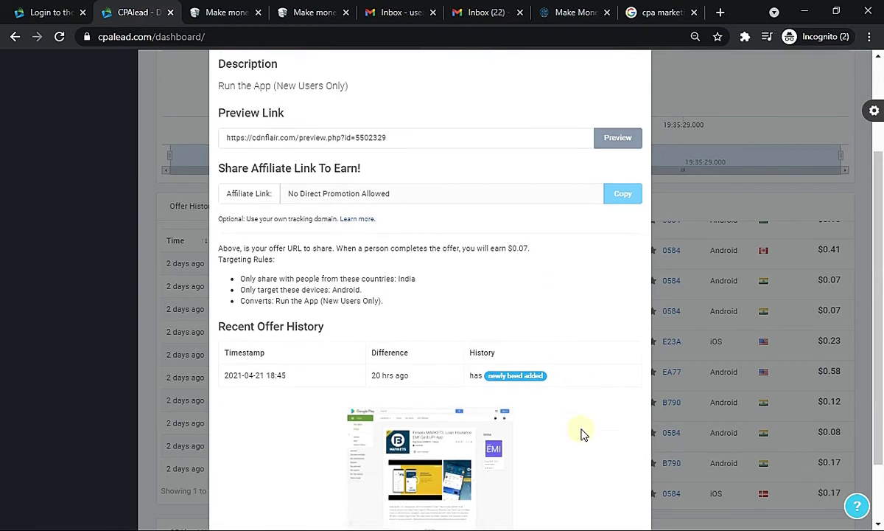
drag(323, 302, 482, 306)
click(484, 316)
scroll(412, 376, up, 2)
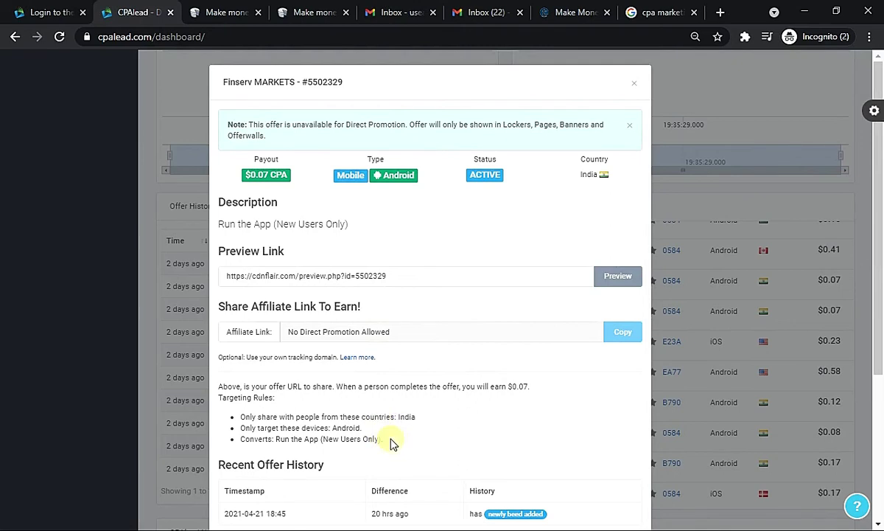
Highlight the Finserv MARKETS targeting rules, preview the offer's app page on Google Play, and return to the CPAlead offer details
drag(389, 442, 251, 416)
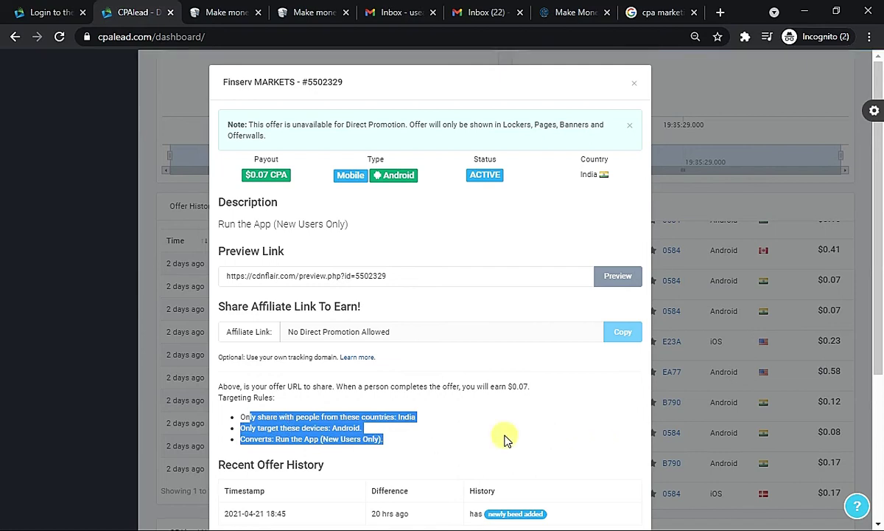
click(619, 278)
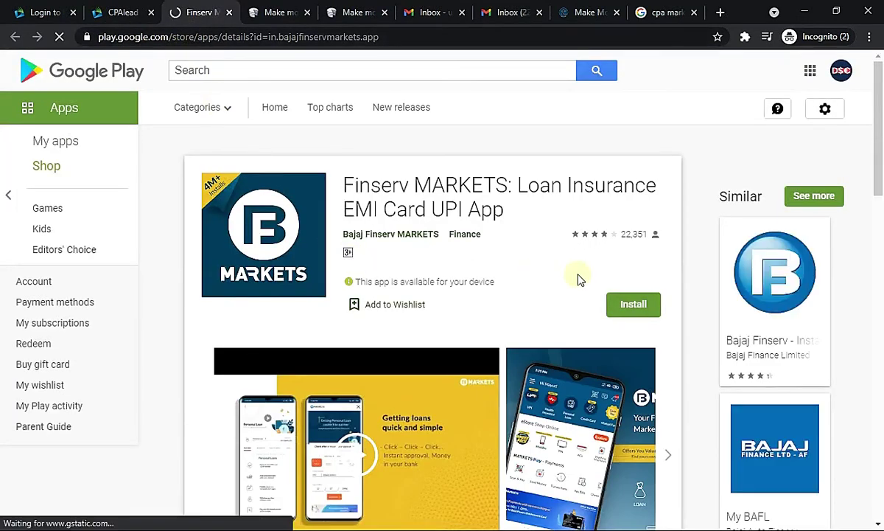
drag(355, 185, 509, 185)
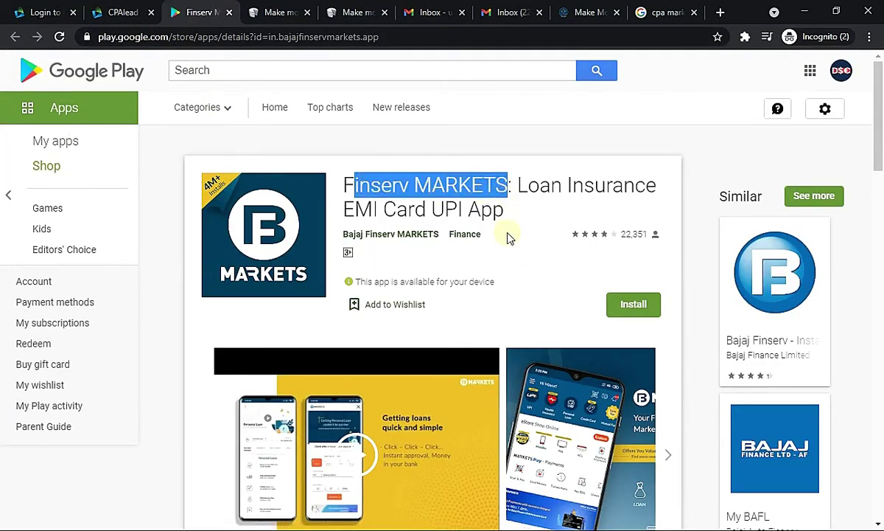
click(619, 314)
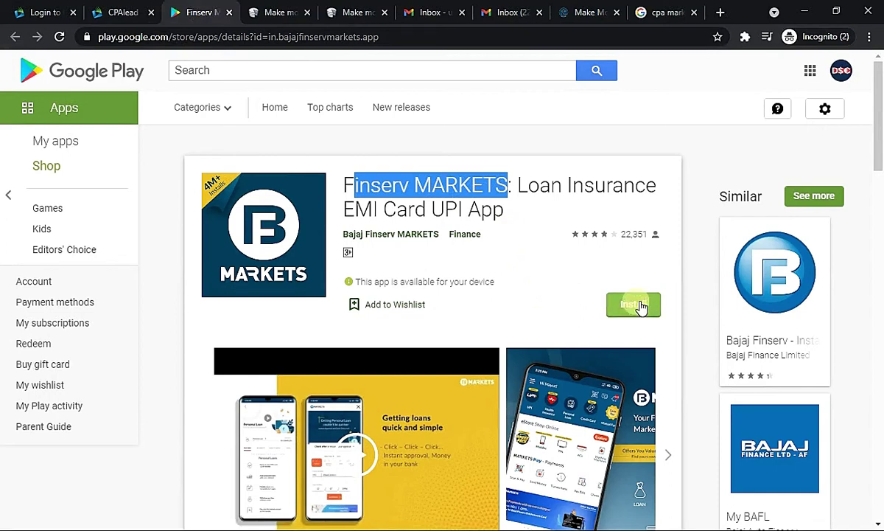
click(122, 12)
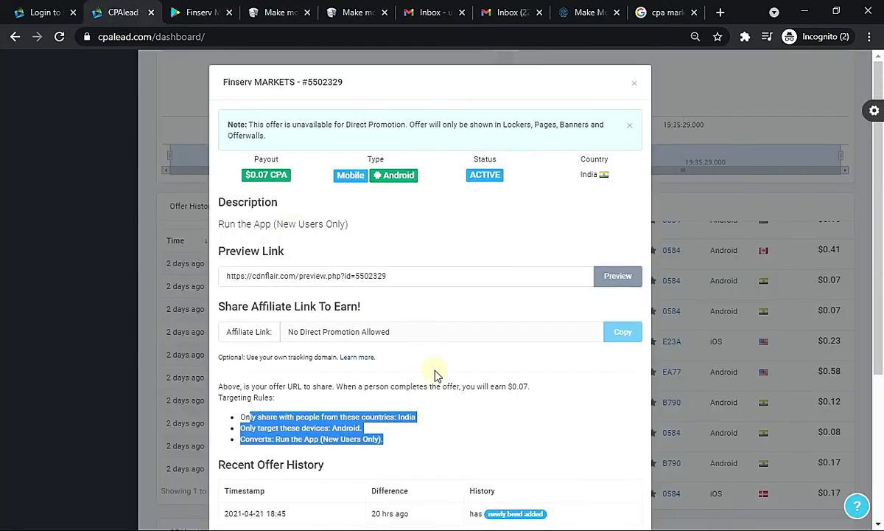
Read the Finserv MARKETS earning statement and the rest of its details, and close the offer
click(464, 403)
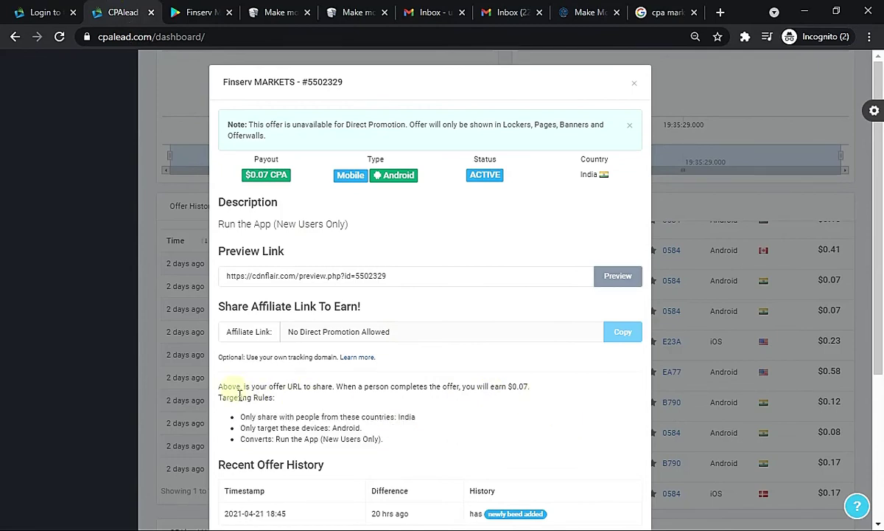
drag(243, 393, 418, 392)
click(410, 387)
drag(334, 389, 543, 410)
click(518, 398)
click(547, 416)
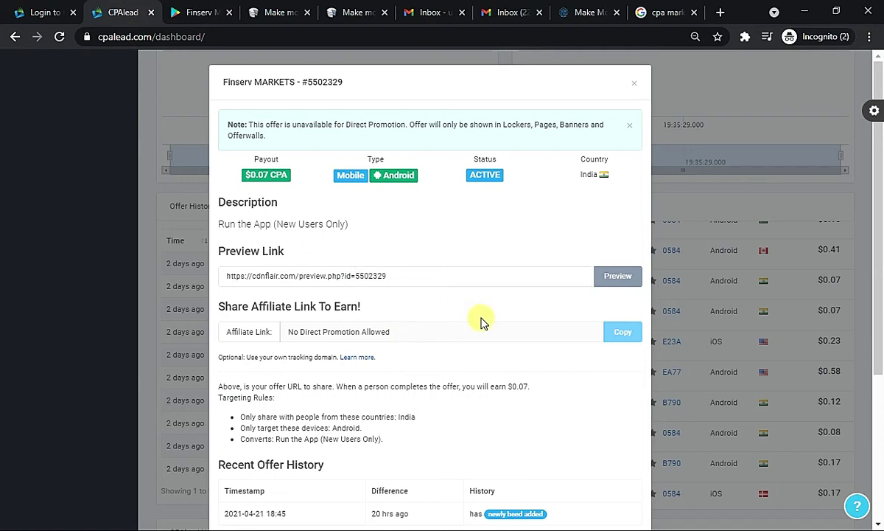
scroll(582, 401, down, 2)
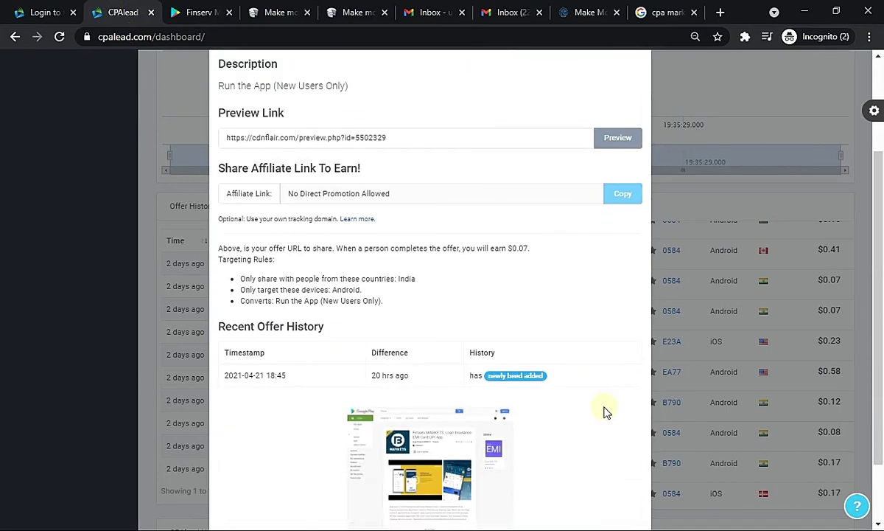
scroll(590, 435, up, 2)
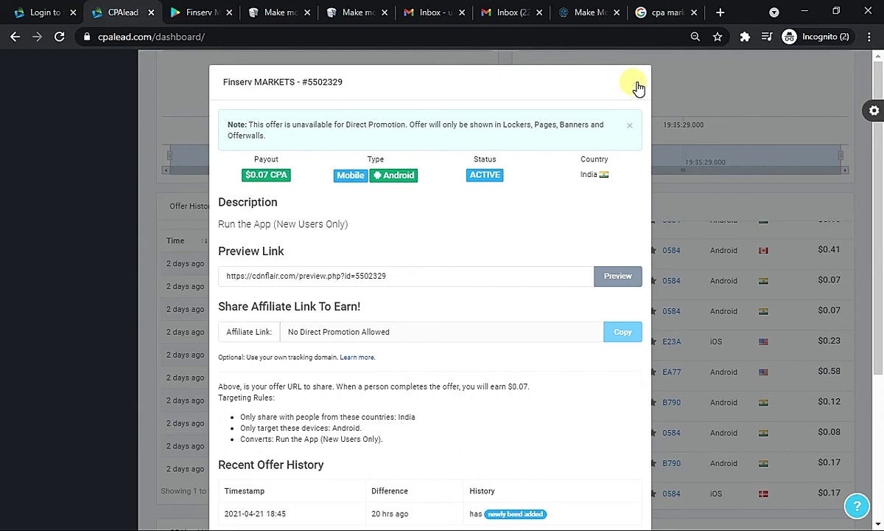
click(637, 84)
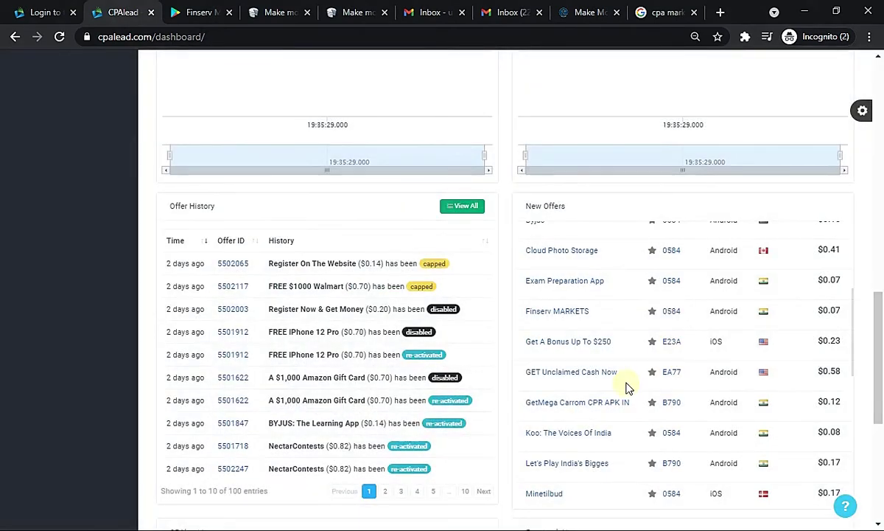
Open the $250 NFL Vs. NBA offer from New Offers, examine its description and targeting rules, and close it
scroll(626, 412, down, 3)
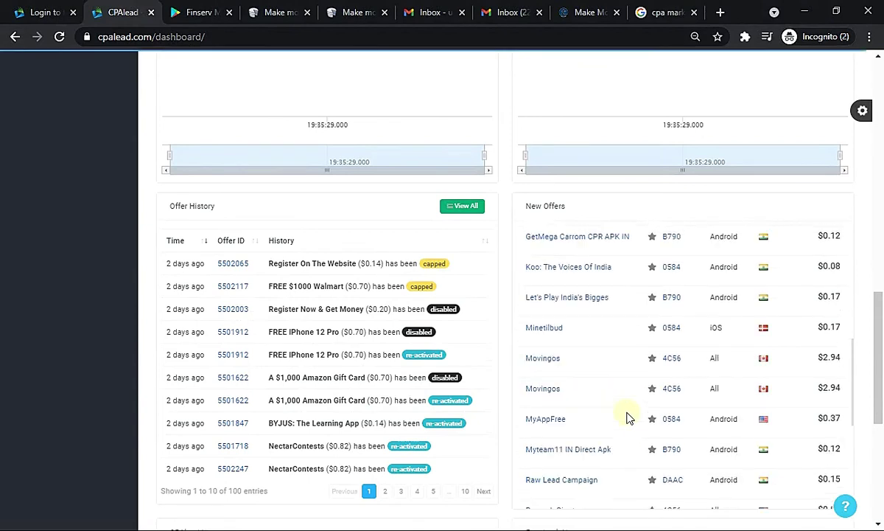
scroll(628, 412, up, 6)
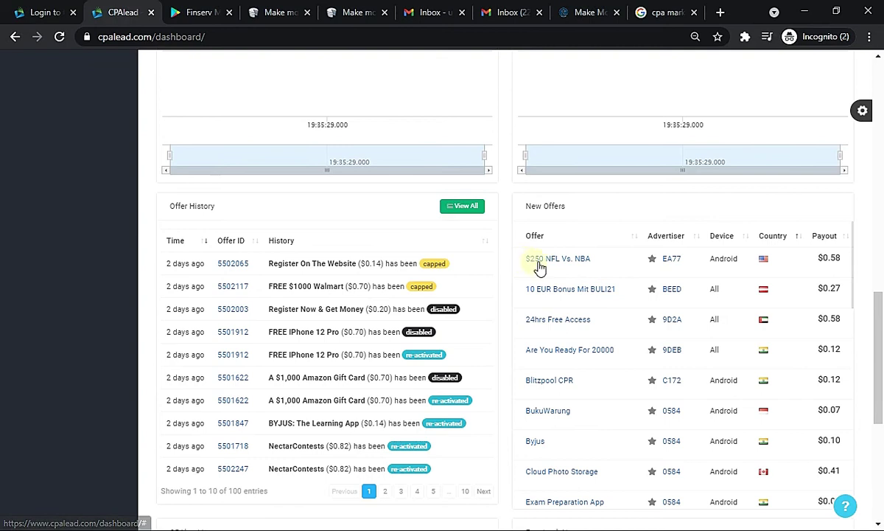
click(582, 293)
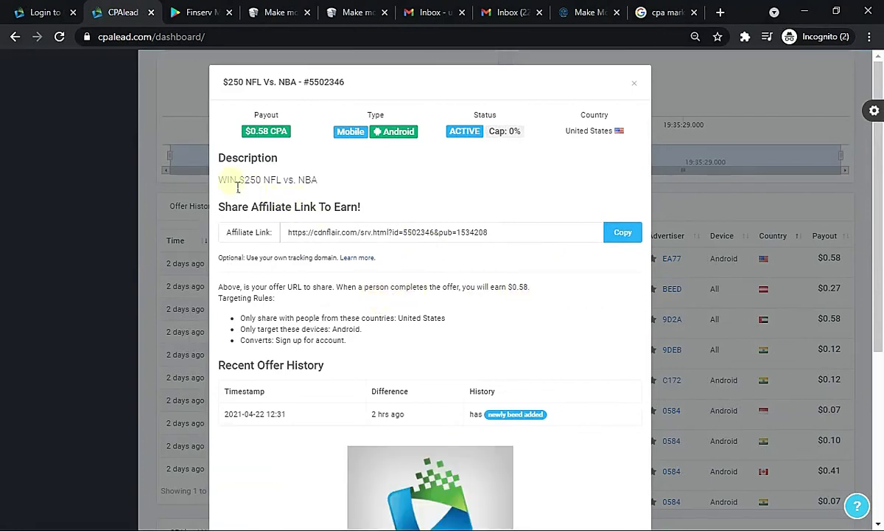
drag(221, 180, 329, 180)
click(347, 188)
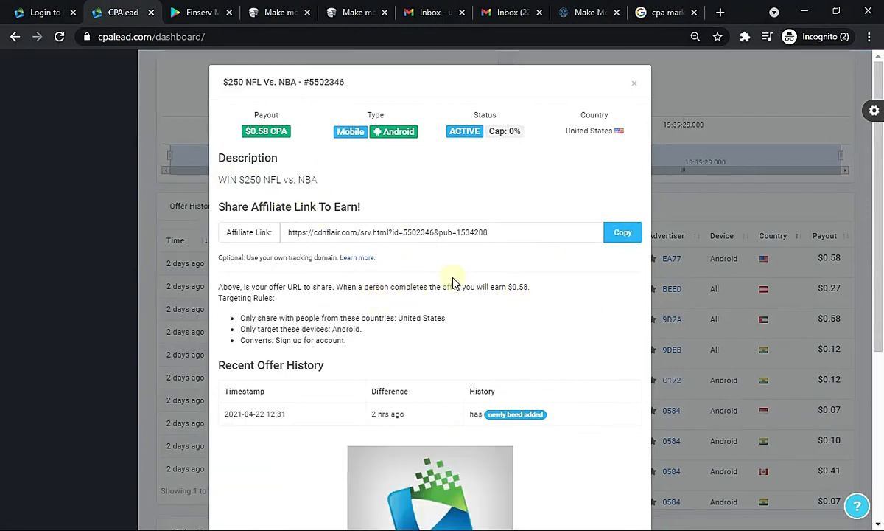
drag(397, 318, 472, 327)
click(472, 328)
click(641, 84)
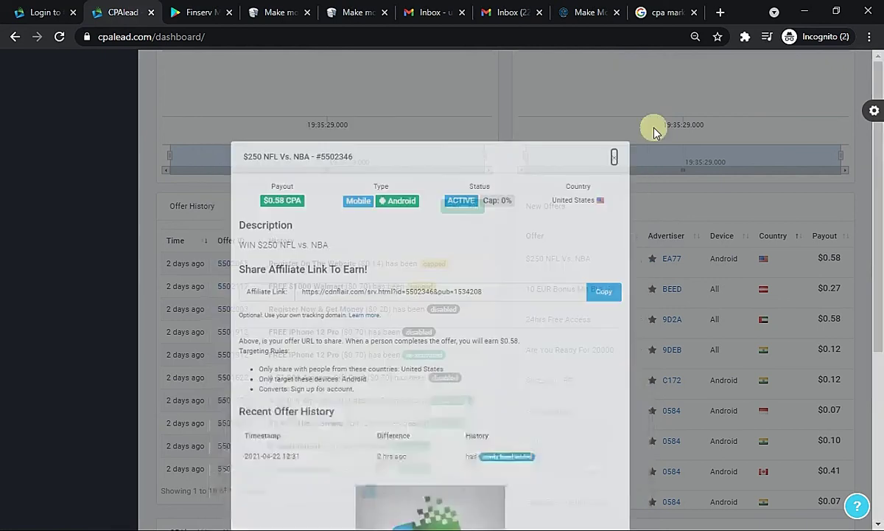
Look through the full New Offers list and the CPAlead News and Facebook News sections
scroll(700, 383, down, 10)
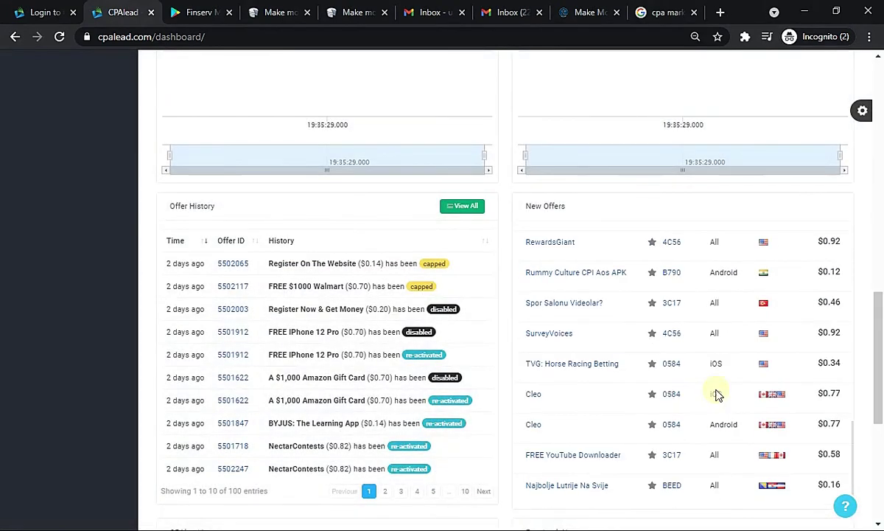
scroll(719, 390, up, 10)
drag(877, 304, 877, 340)
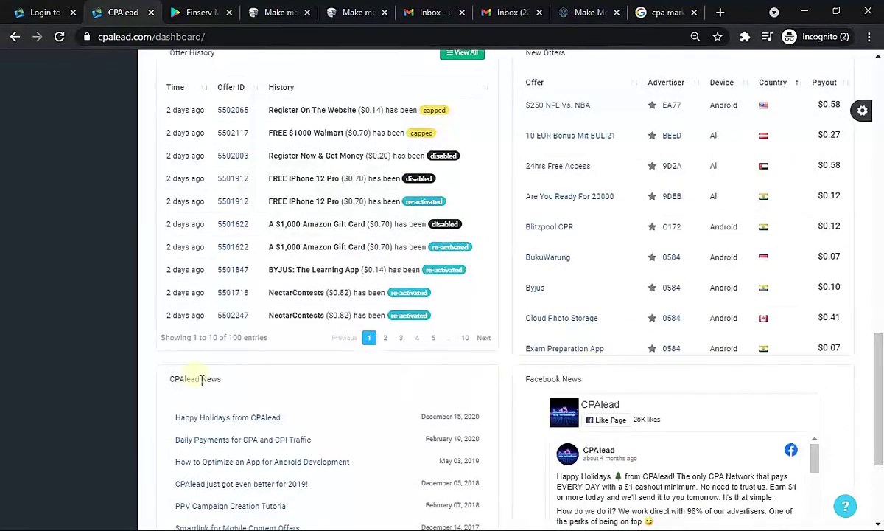
scroll(144, 375, down, 3)
scroll(562, 381, up, 6)
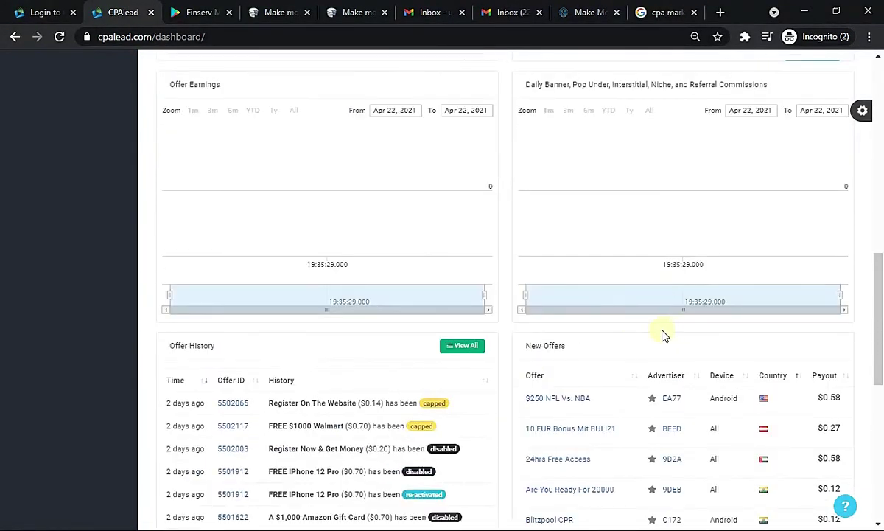
Reload the dashboard and look over its Offer History and New Offers lists again
key(F5)
scroll(879, 376, down, 3)
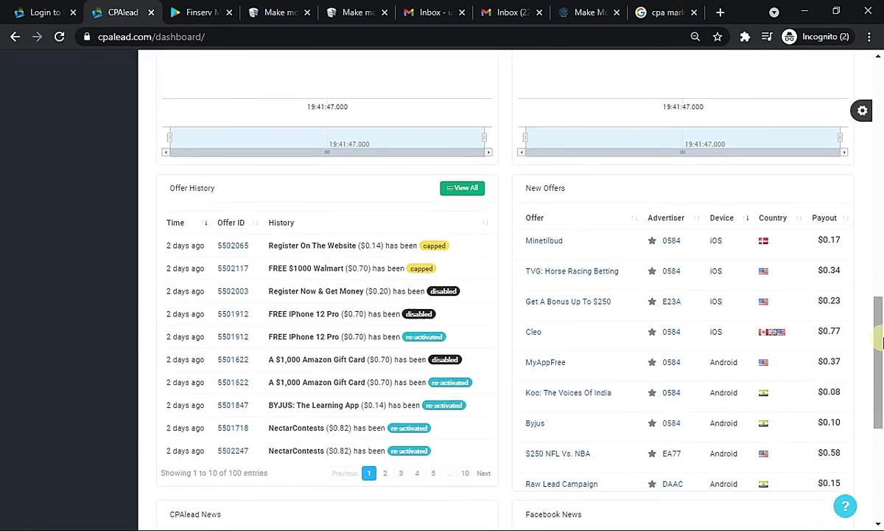
scroll(747, 324, down, 2)
scroll(747, 324, down, 3)
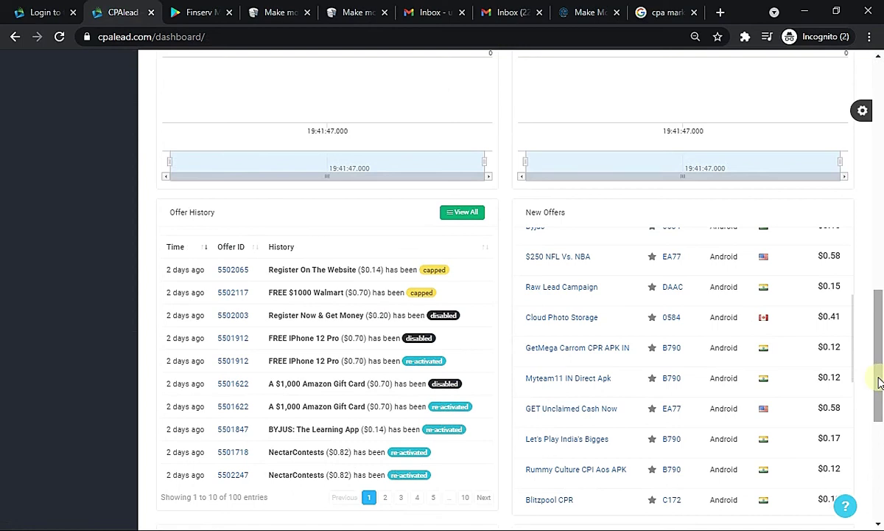
scroll(879, 391, down, 2)
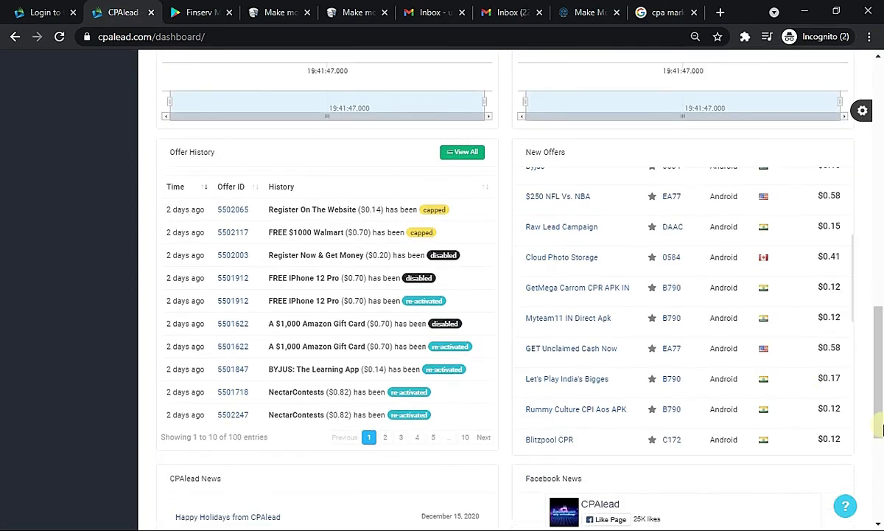
scroll(881, 418, up, 10)
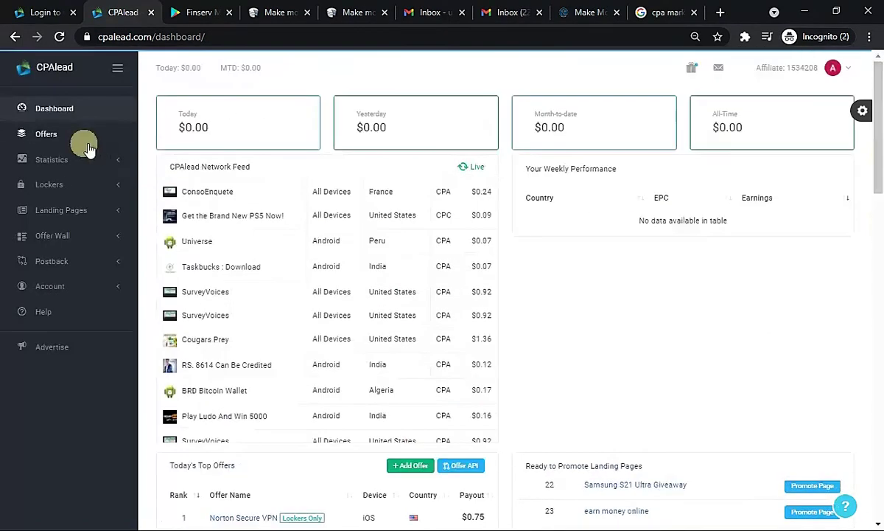
Open the Offers page, look through the United States offers and the device filter options, and reload the page
click(58, 143)
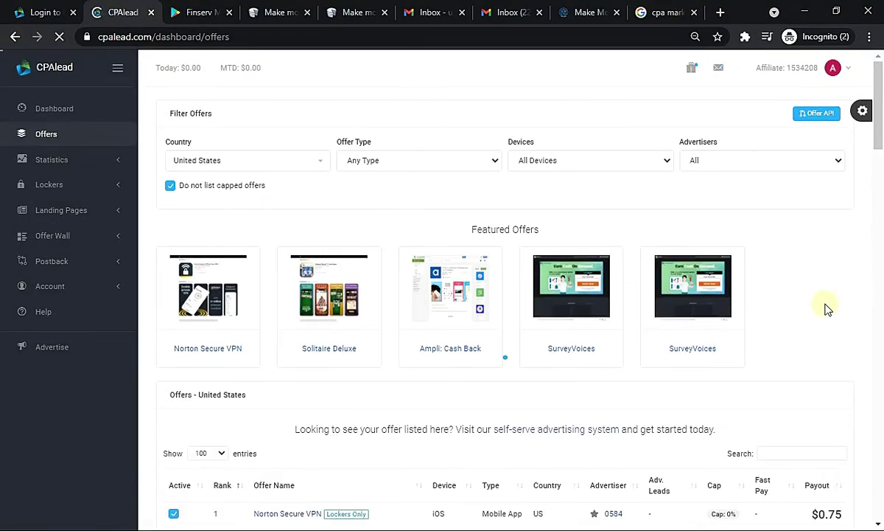
scroll(788, 301, down, 5)
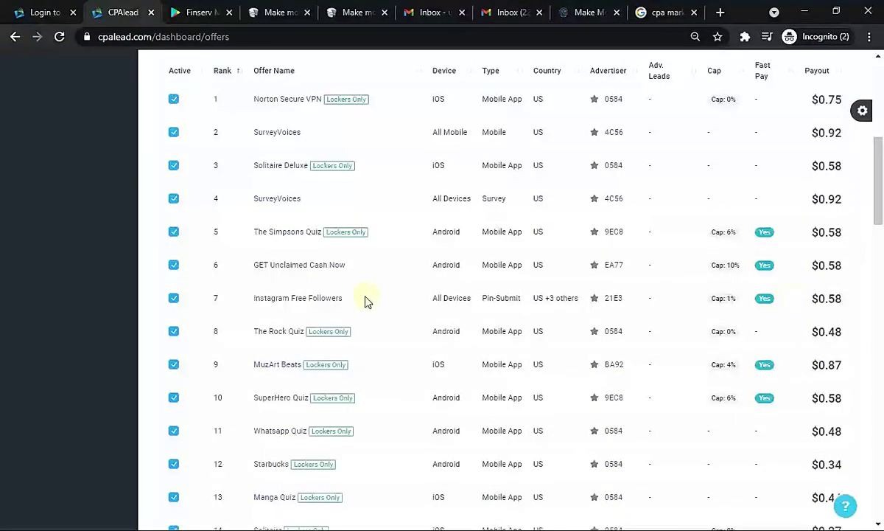
scroll(622, 350, down, 8)
scroll(628, 360, up, 3)
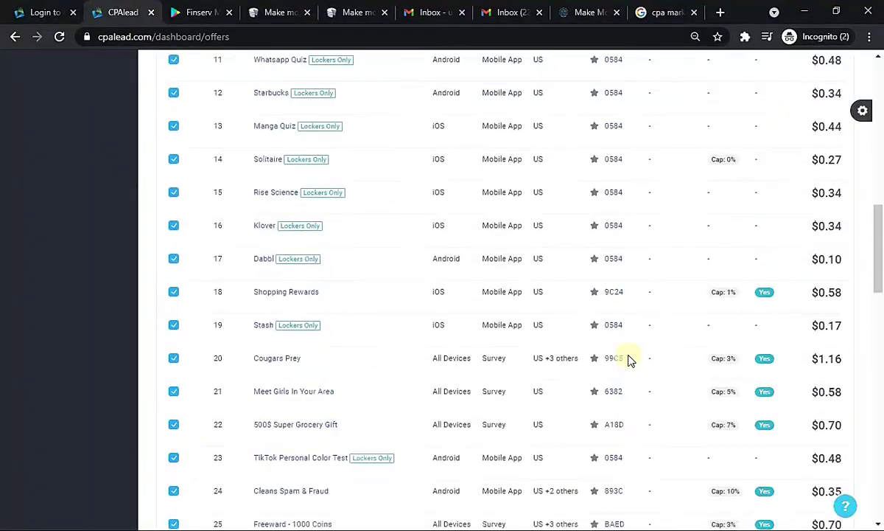
scroll(623, 350, up, 9)
click(603, 162)
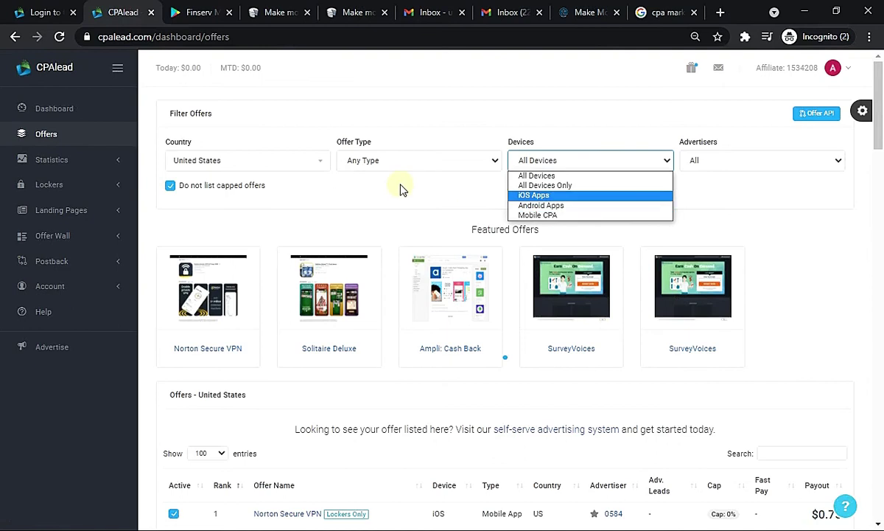
key(F5)
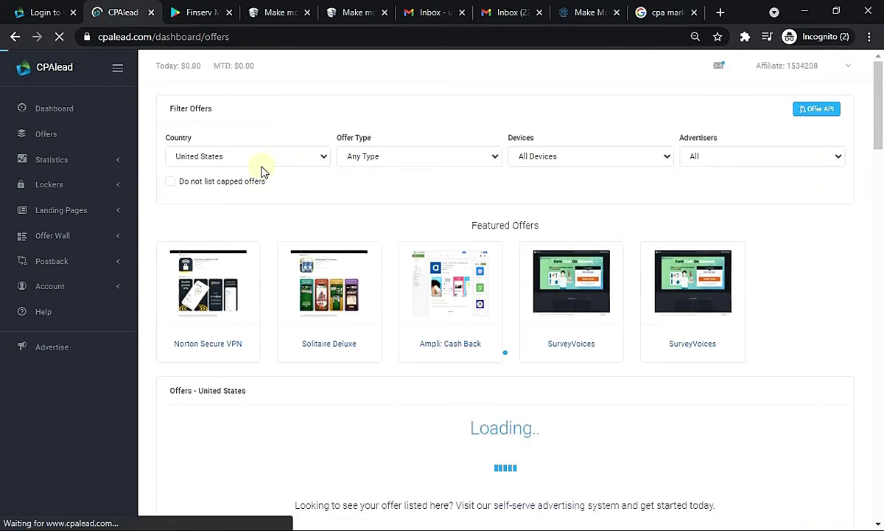
Filter the offers by the country India and look through the listed offers and their payouts
click(303, 166)
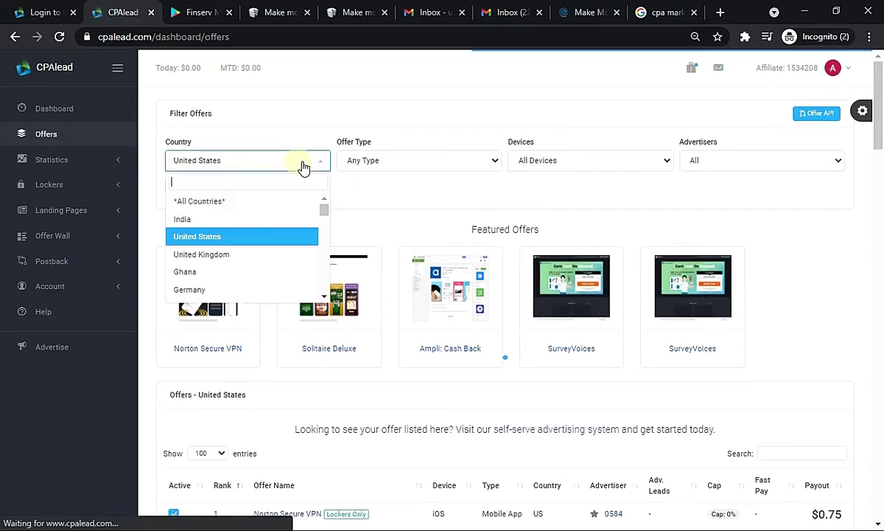
click(246, 220)
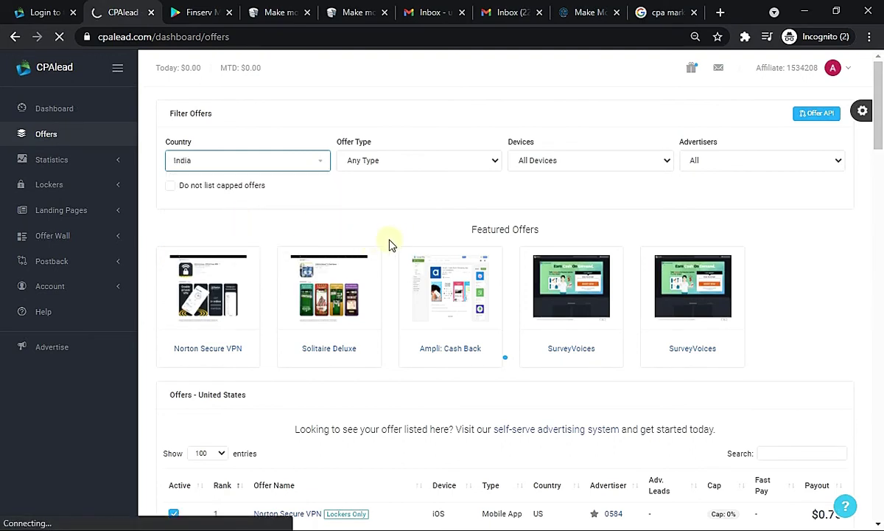
scroll(783, 330, down, 5)
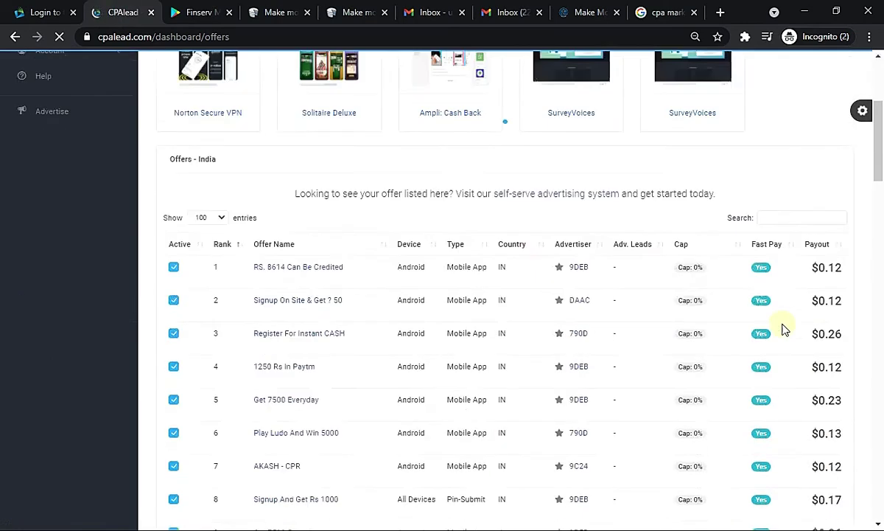
scroll(855, 332, down, 7)
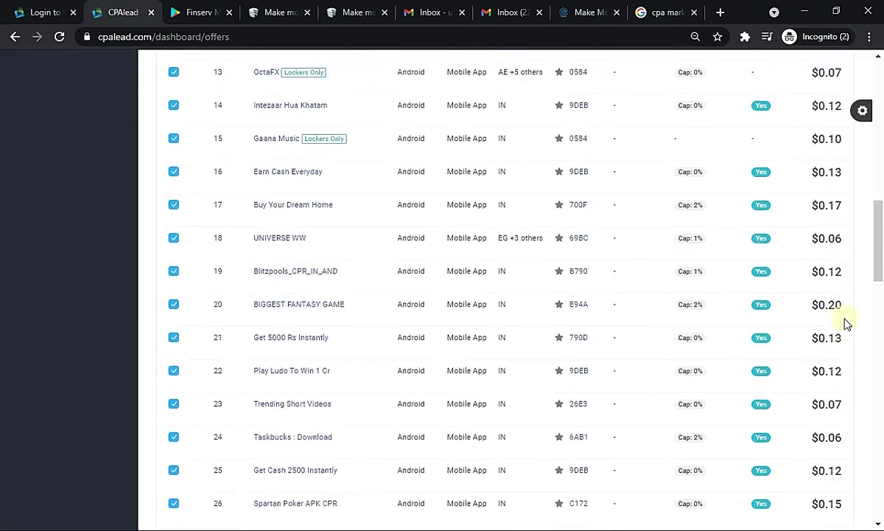
scroll(855, 352, down, 10)
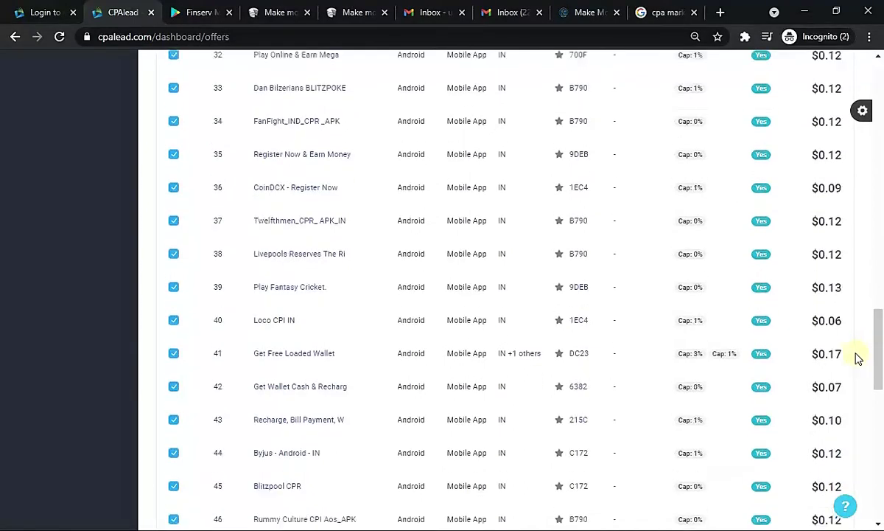
scroll(860, 346, down, 2)
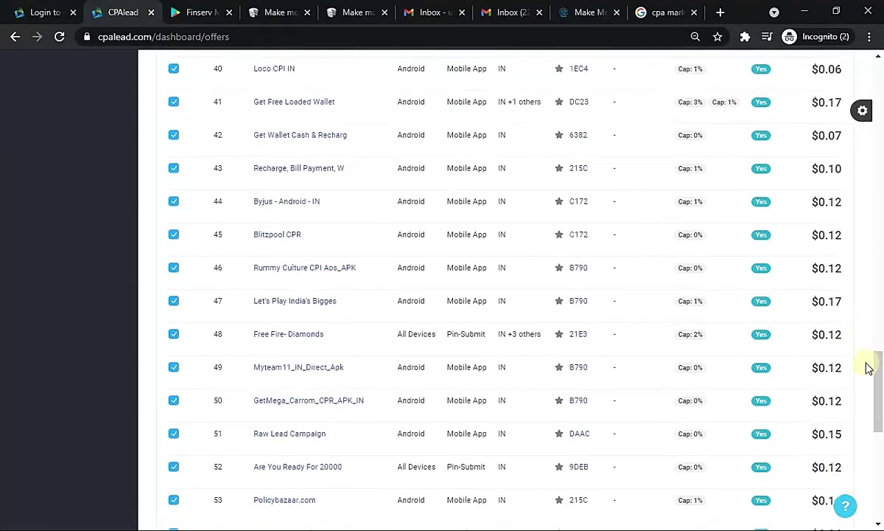
scroll(868, 377, down, 7)
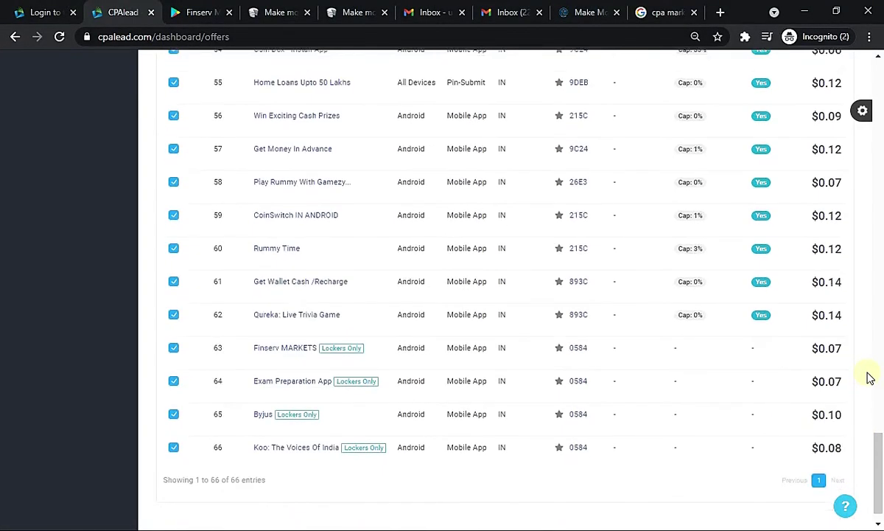
scroll(865, 420, up, 14)
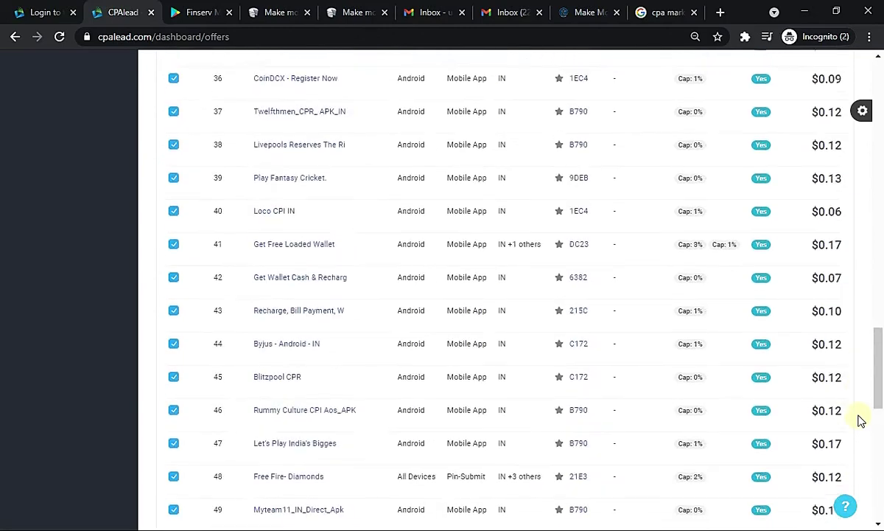
Open the details of the ninth-ranked India offer, Get 7500 Everyday, and read its description
scroll(861, 419, up, 12)
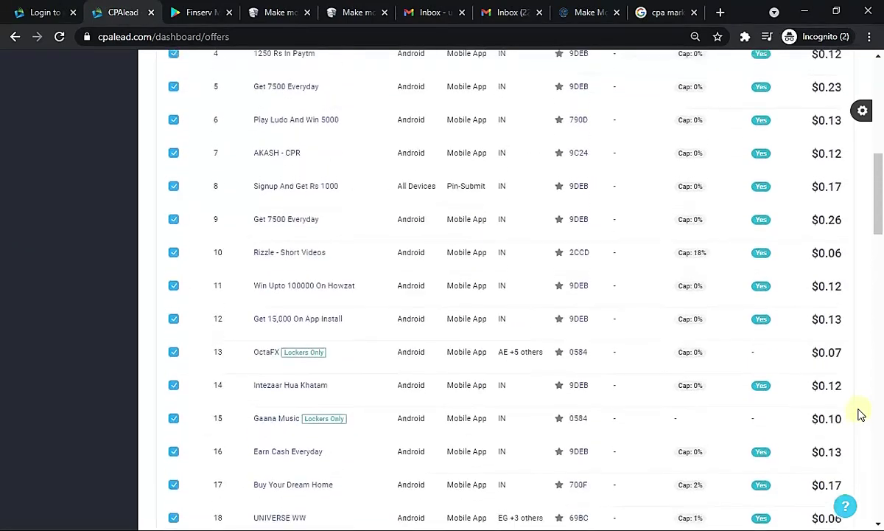
scroll(860, 409, up, 1)
scroll(859, 409, down, 2)
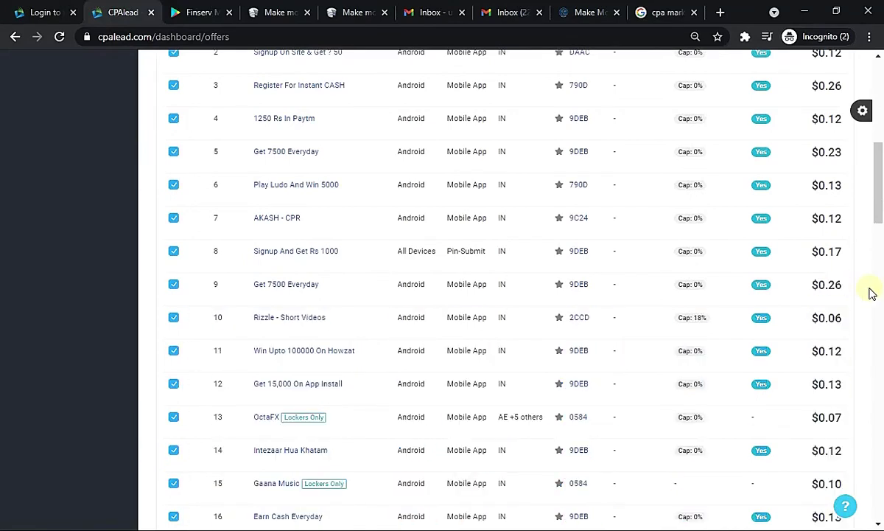
click(260, 288)
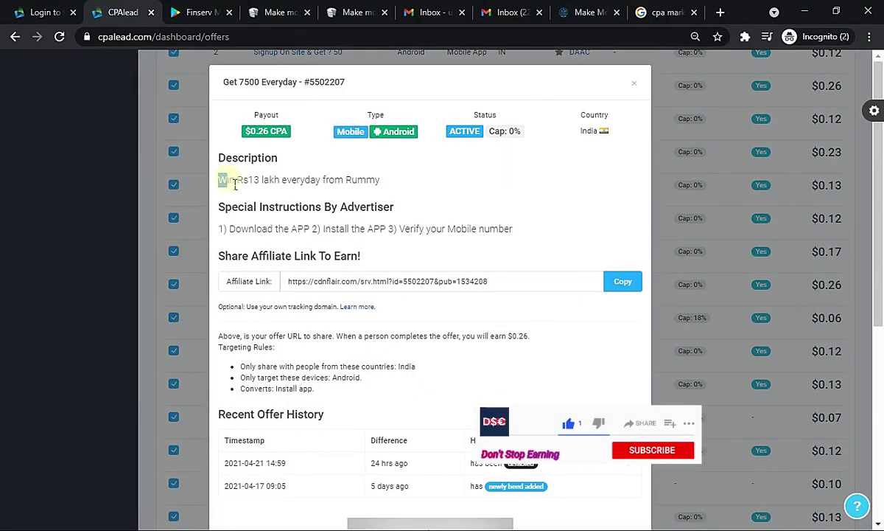
drag(219, 179, 381, 179)
click(516, 234)
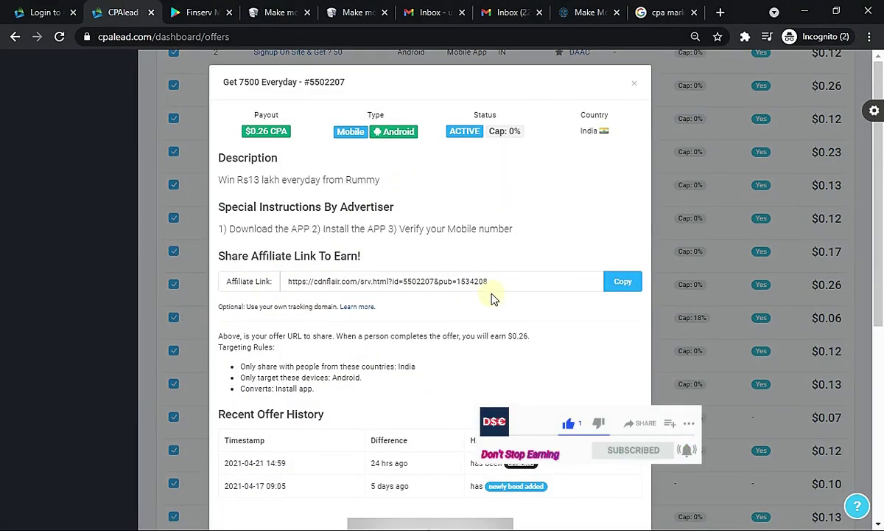
Read the Get 7500 Everyday offer's advertiser instructions and earnings per completion, and close its details
drag(229, 228, 290, 229)
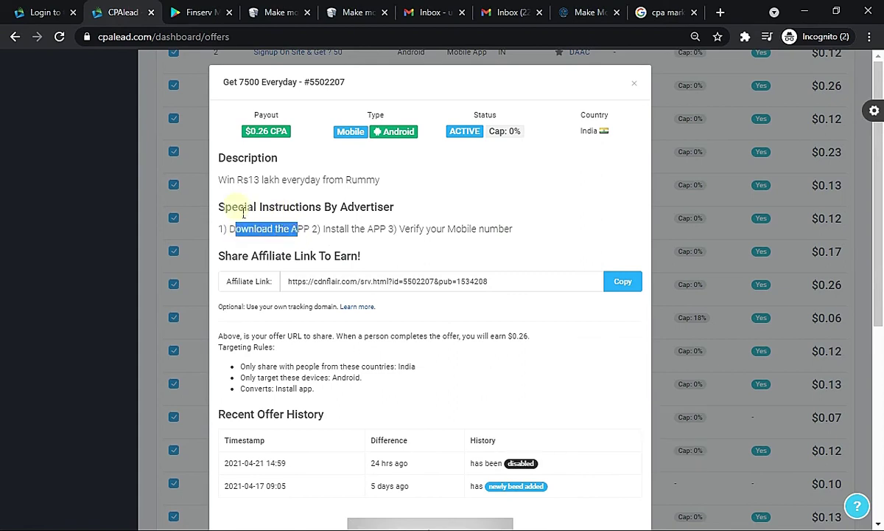
click(357, 241)
double_click(336, 228)
click(436, 228)
drag(419, 229, 547, 228)
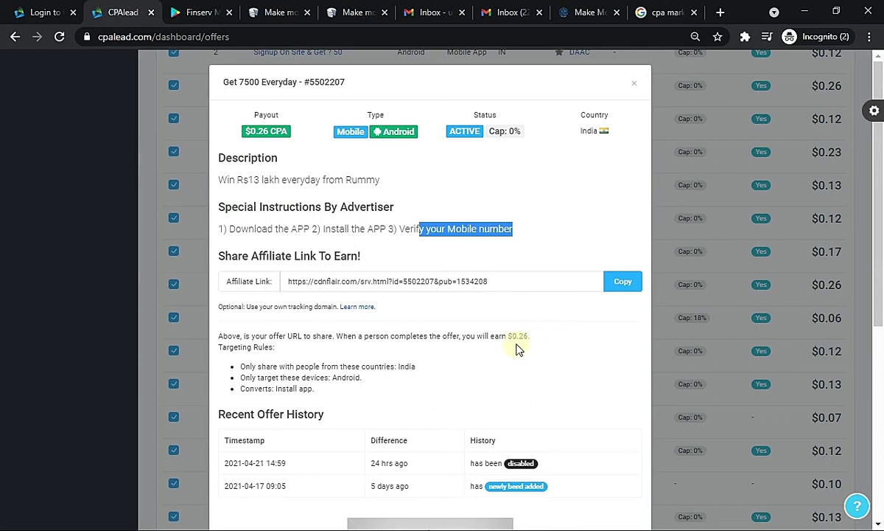
drag(502, 336, 545, 339)
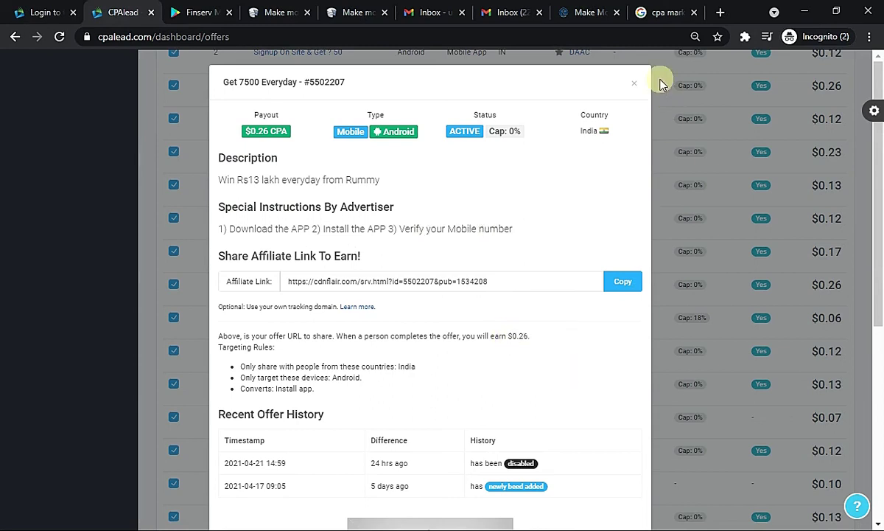
click(634, 83)
Copy the affiliate link of the Get 15,000 On App Install offer and close its details
scroll(575, 321, up, 5)
scroll(615, 409, down, 8)
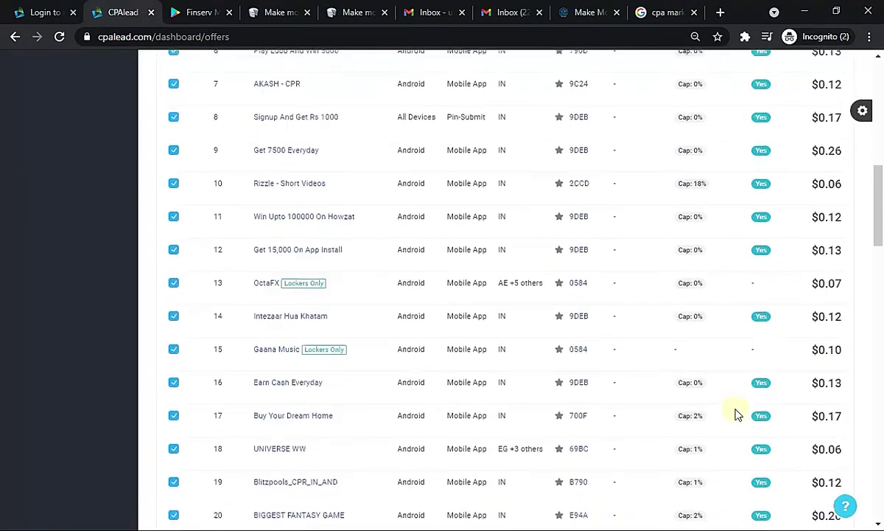
scroll(280, 317, up, 2)
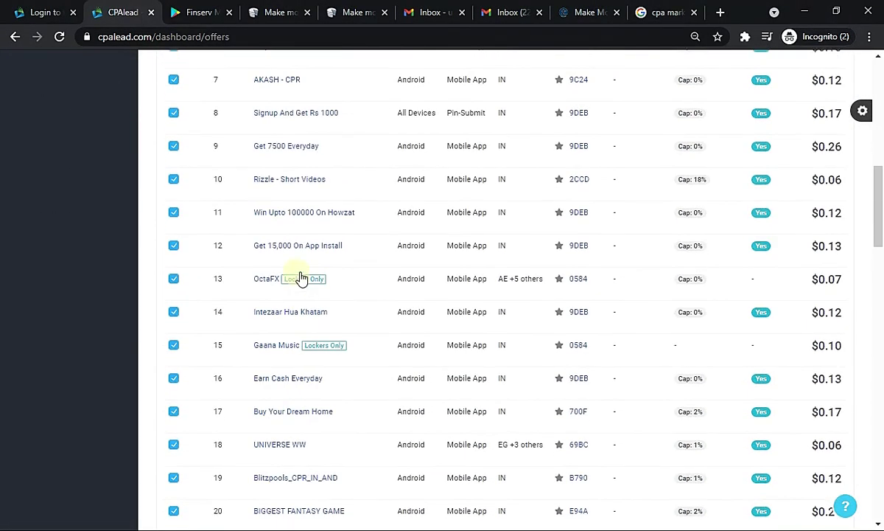
click(309, 256)
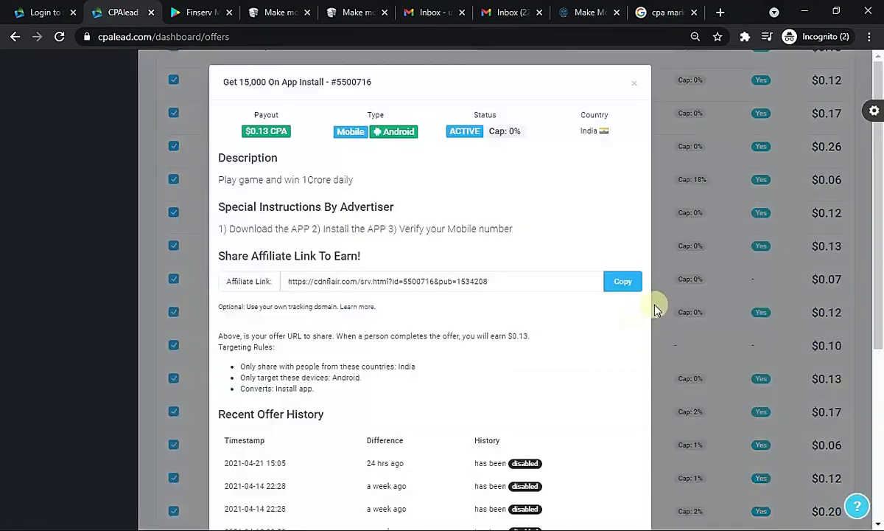
click(631, 284)
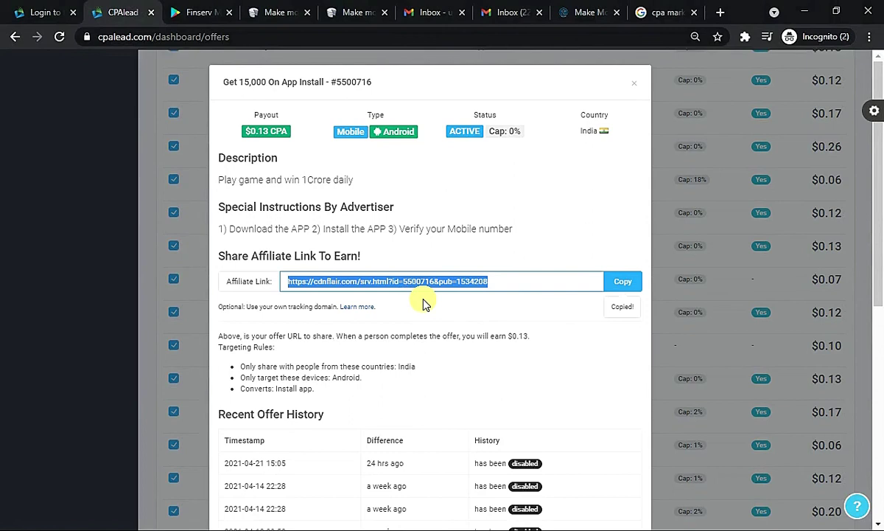
click(636, 82)
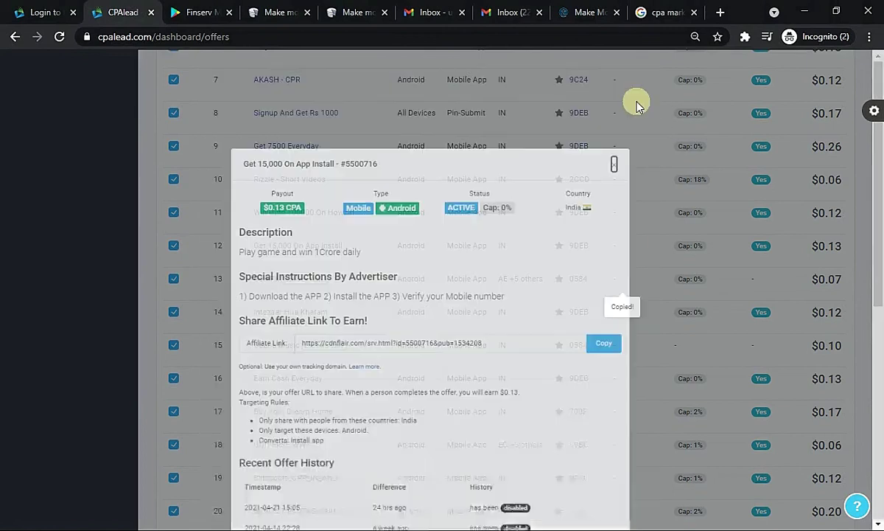
Open the Create Landing Page section and look through the available base templates, from File Locker #1 to Custom HTML
scroll(807, 266, up, 10)
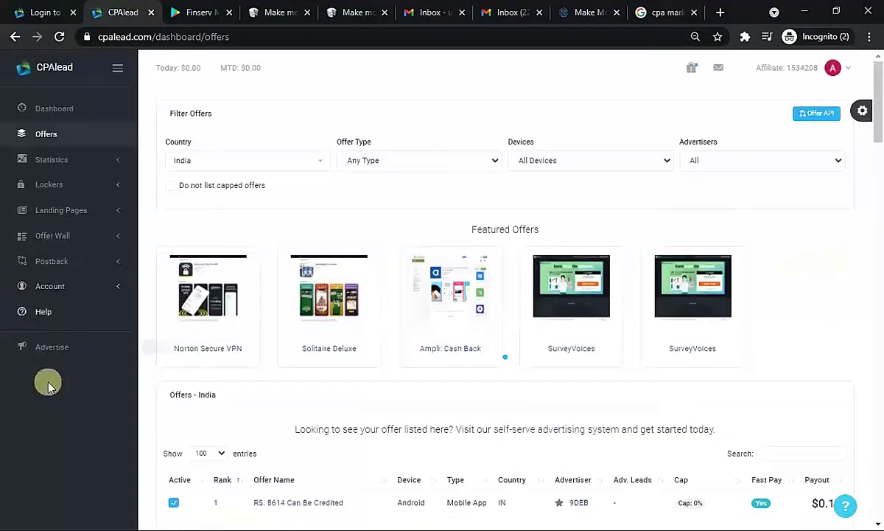
click(60, 210)
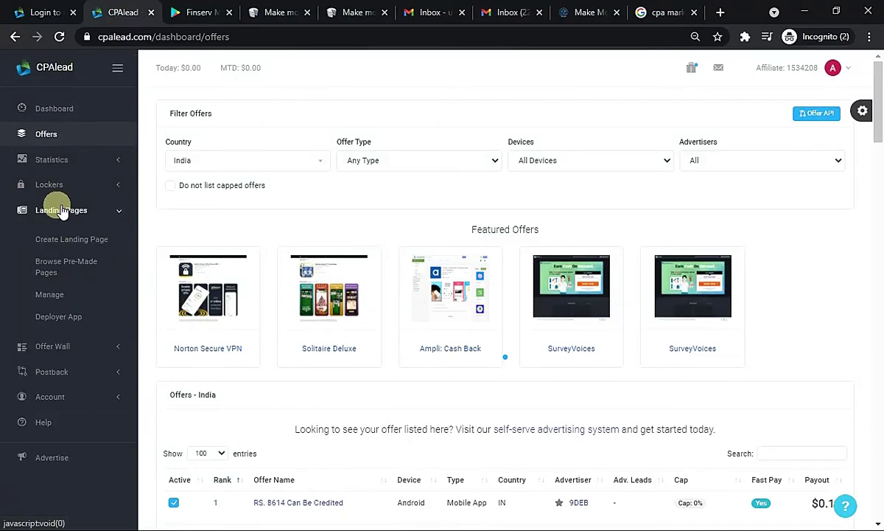
click(50, 238)
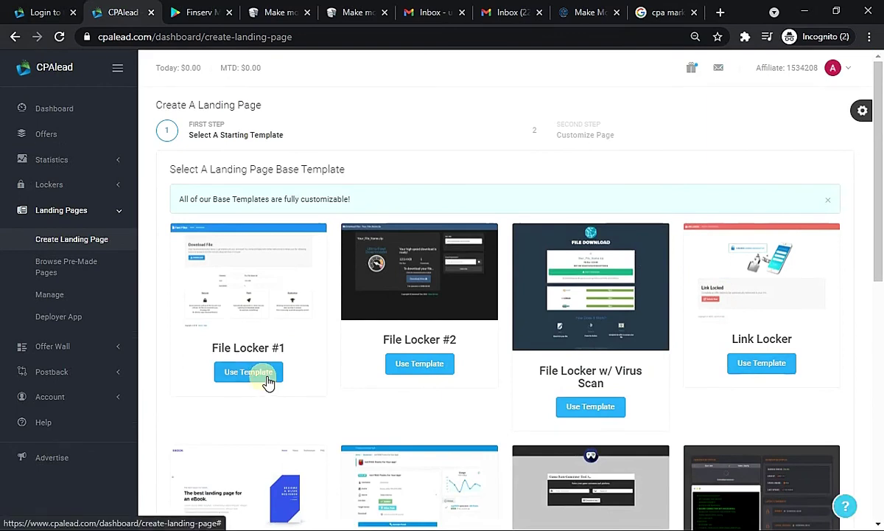
scroll(833, 413, down, 7)
scroll(788, 407, up, 3)
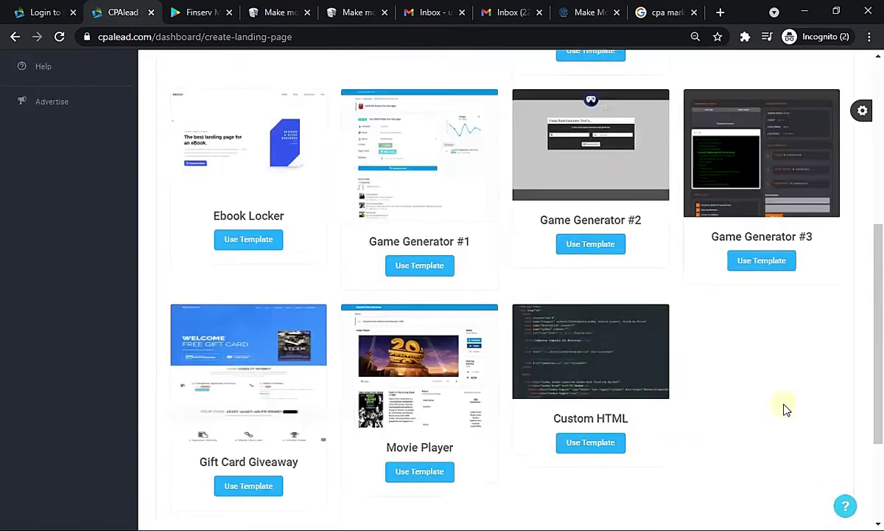
scroll(787, 410, up, 3)
scroll(693, 415, down, 4)
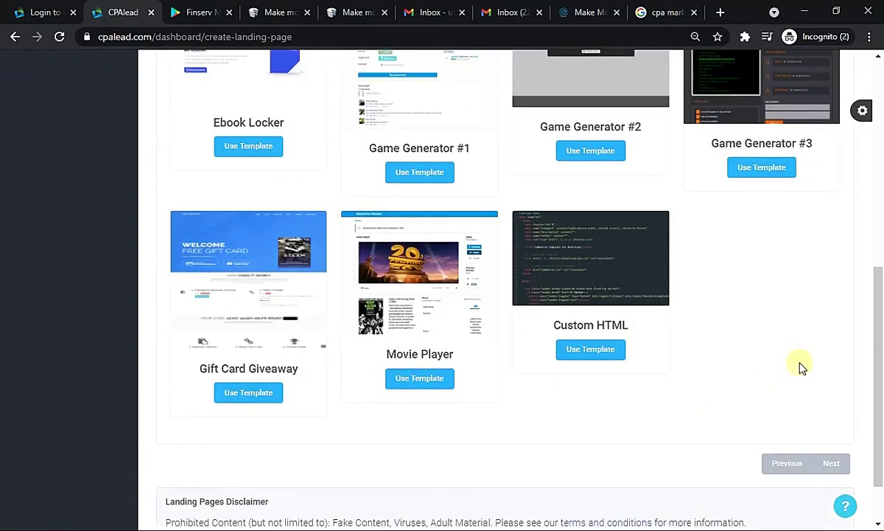
scroll(799, 365, up, 5)
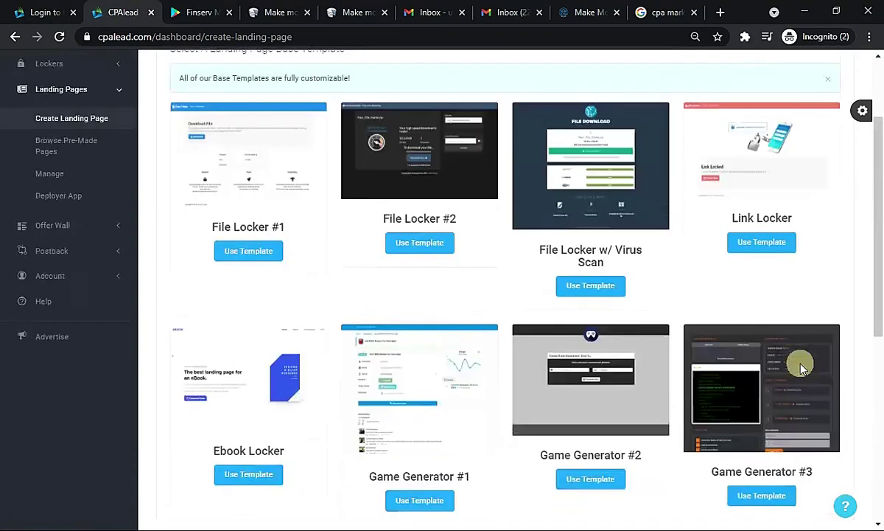
scroll(748, 376, up, 1)
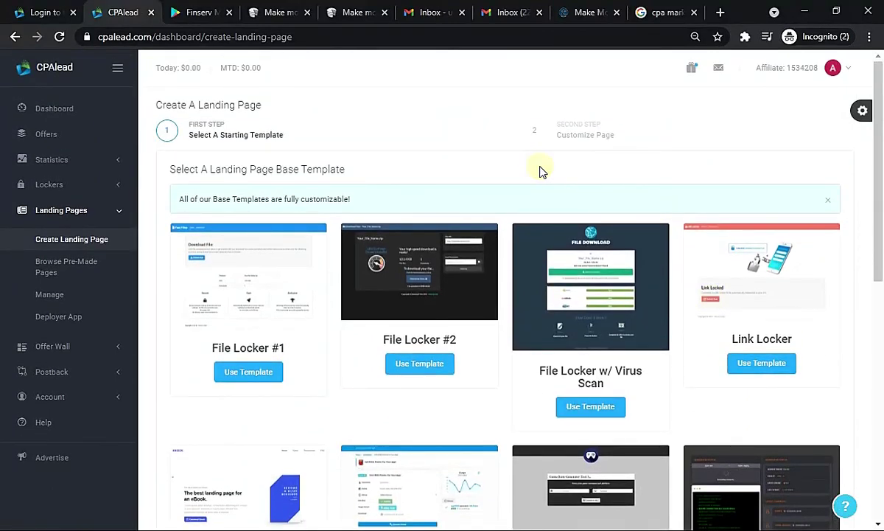
scroll(526, 210, down, 3)
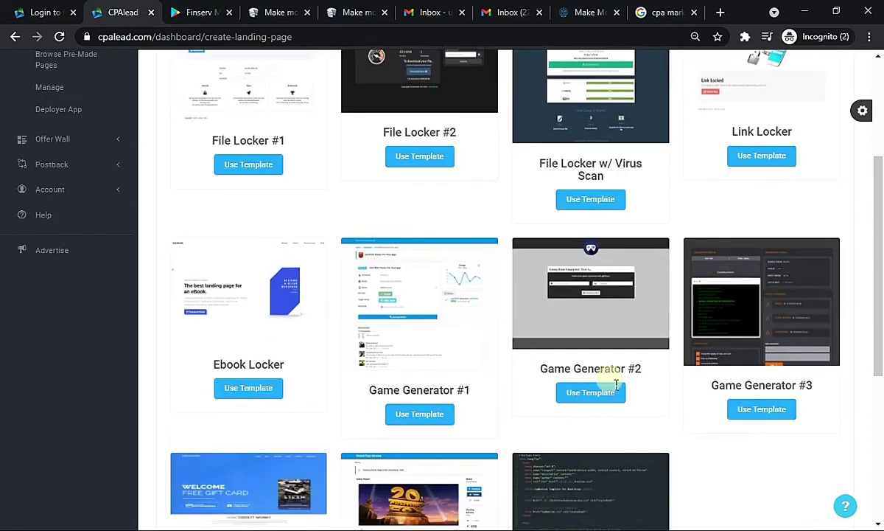
scroll(763, 489, up, 3)
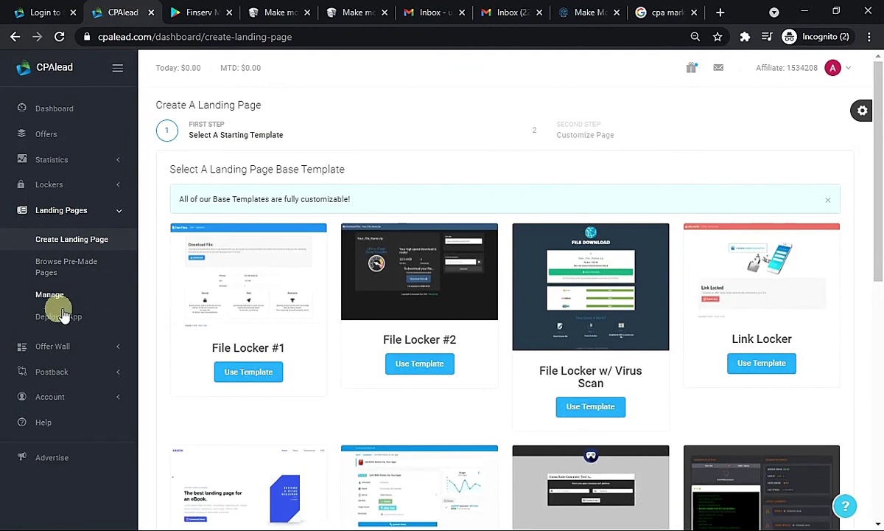
Check the options available for Lockers, including the File & Link Locker and Website Locker
click(104, 213)
click(122, 185)
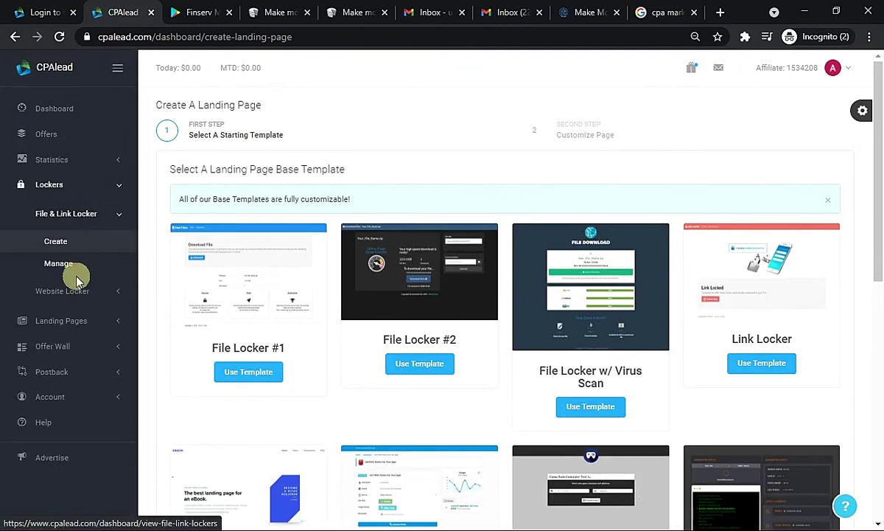
click(109, 186)
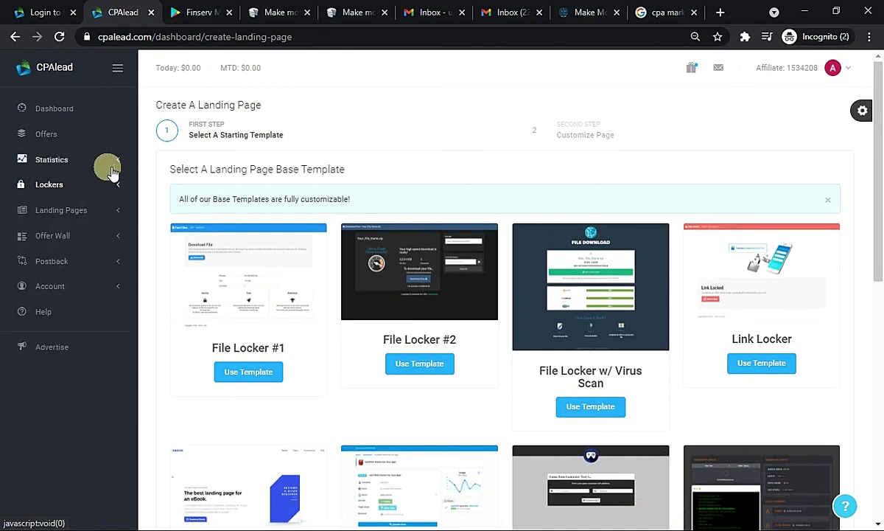
View the activity charts on the All Statistics page, and open the Create Offer Wall page to see its themes
click(58, 167)
click(57, 188)
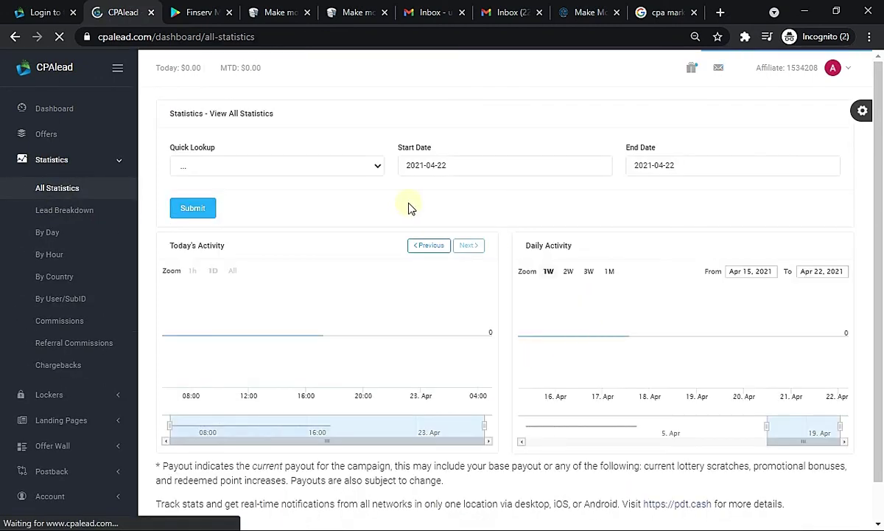
scroll(524, 334, down, 2)
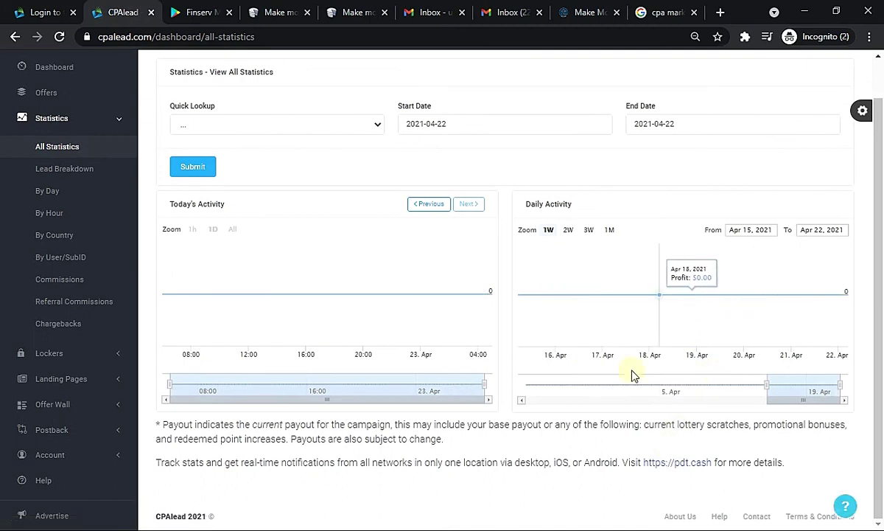
click(57, 404)
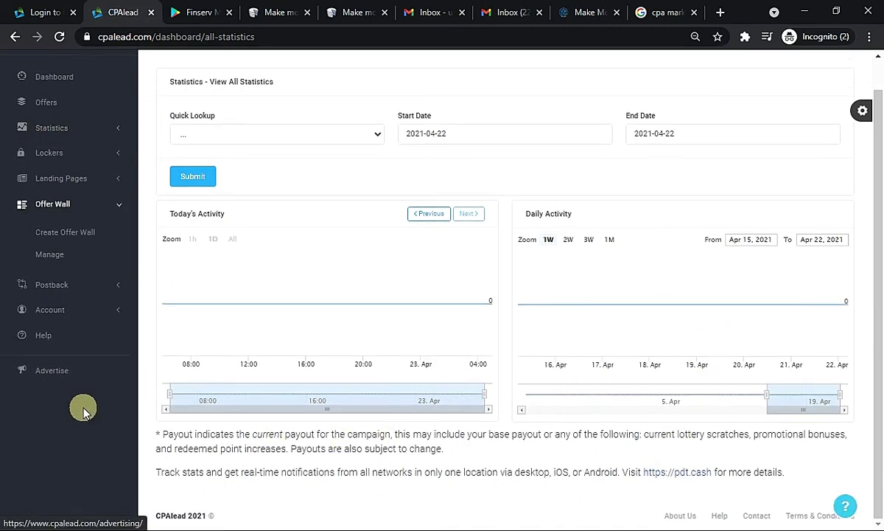
click(61, 232)
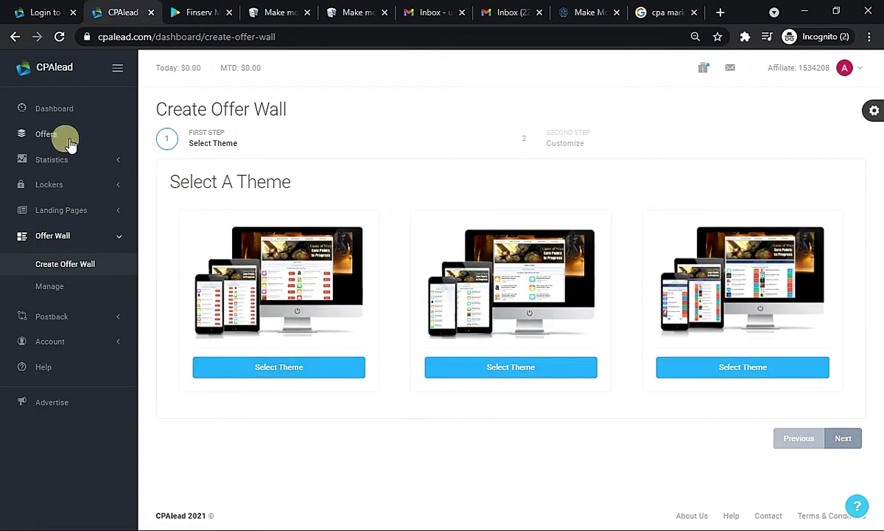
Return to the Offers page, look through the United States offers and payouts, and check the options under Account
click(47, 132)
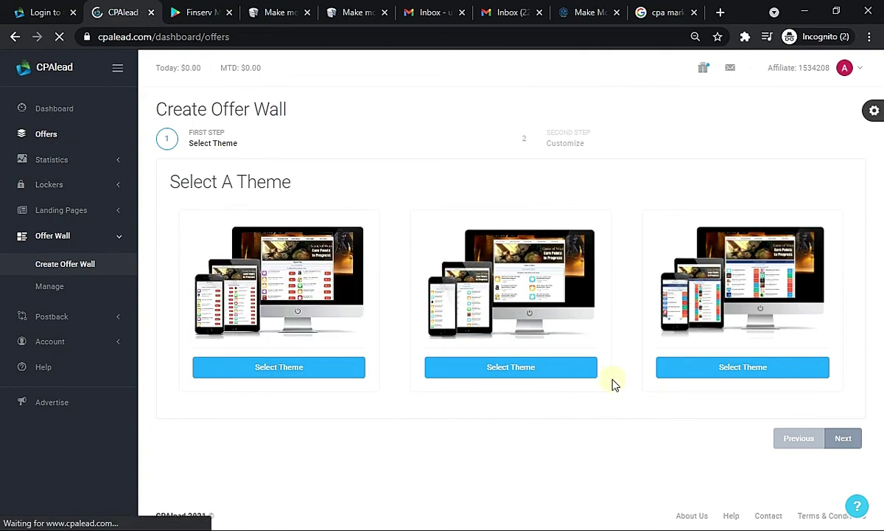
scroll(559, 396, down, 5)
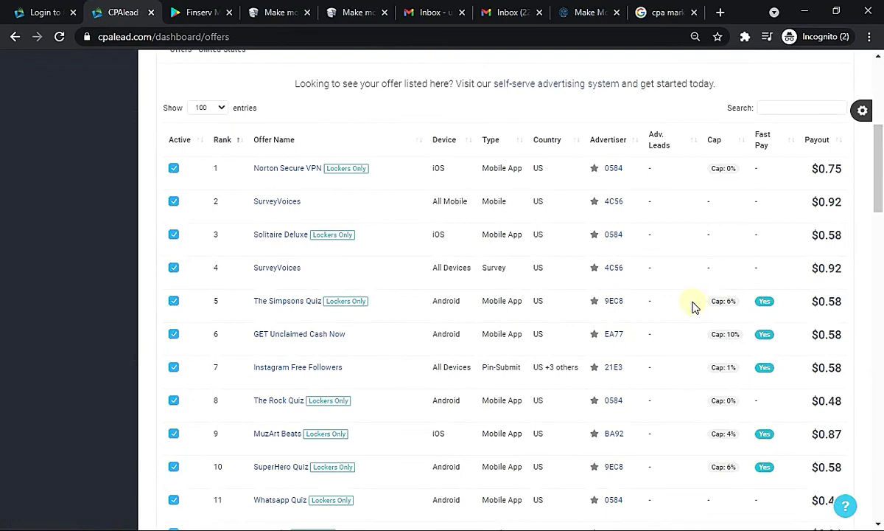
scroll(669, 339, up, 5)
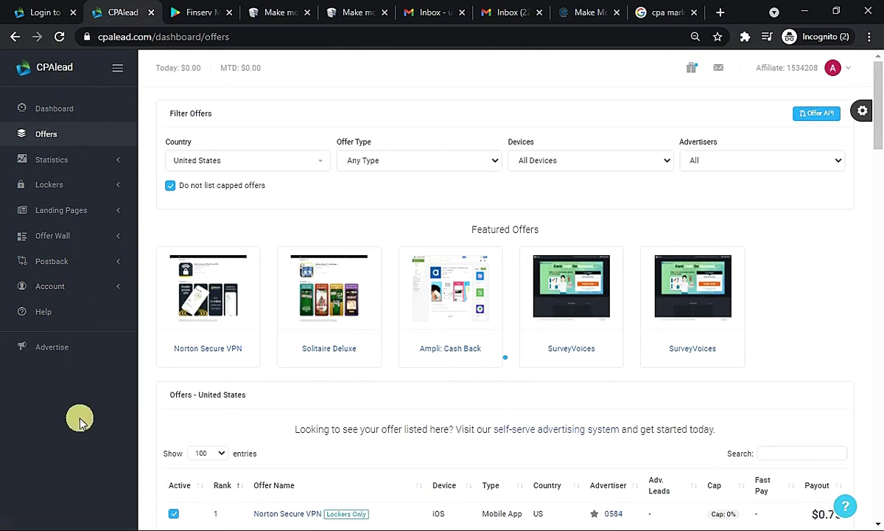
click(65, 285)
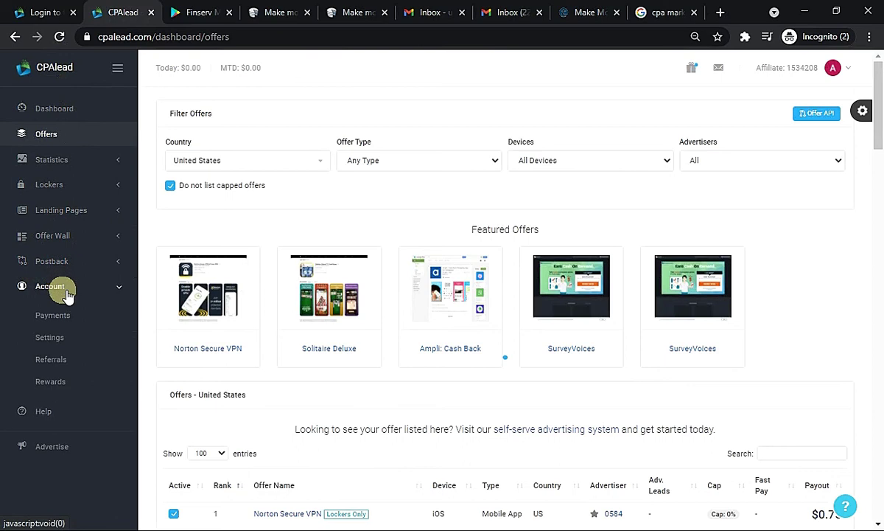
click(65, 288)
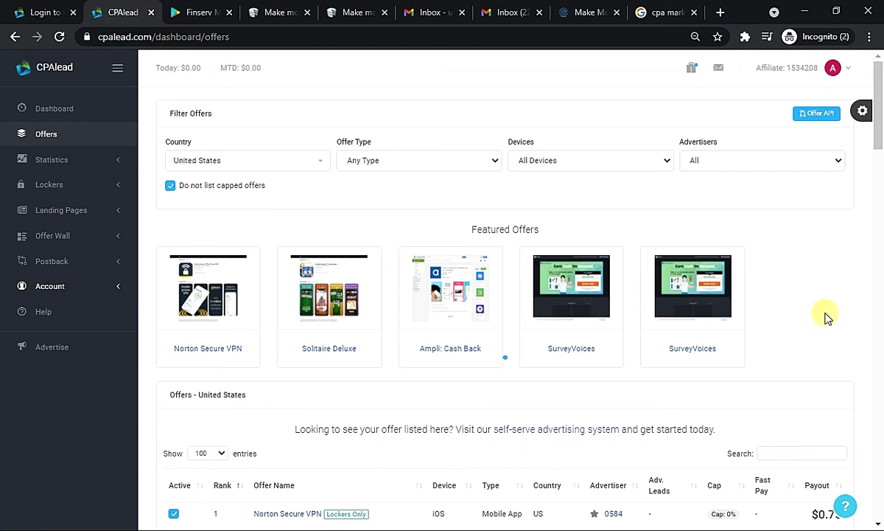
scroll(826, 317, down, 5)
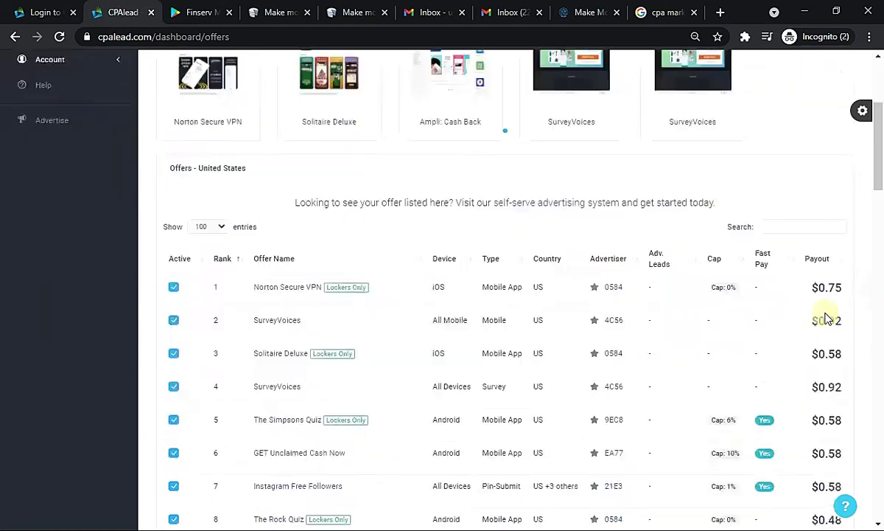
scroll(451, 431, down, 5)
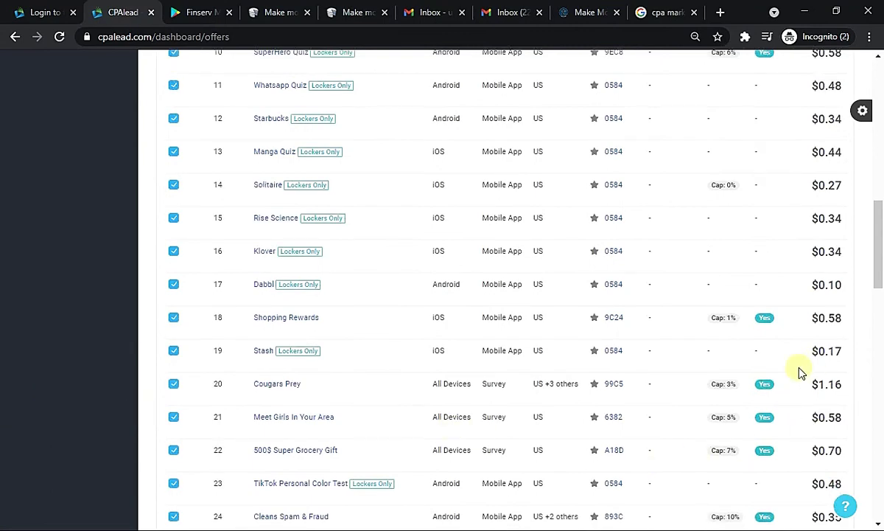
scroll(802, 372, up, 10)
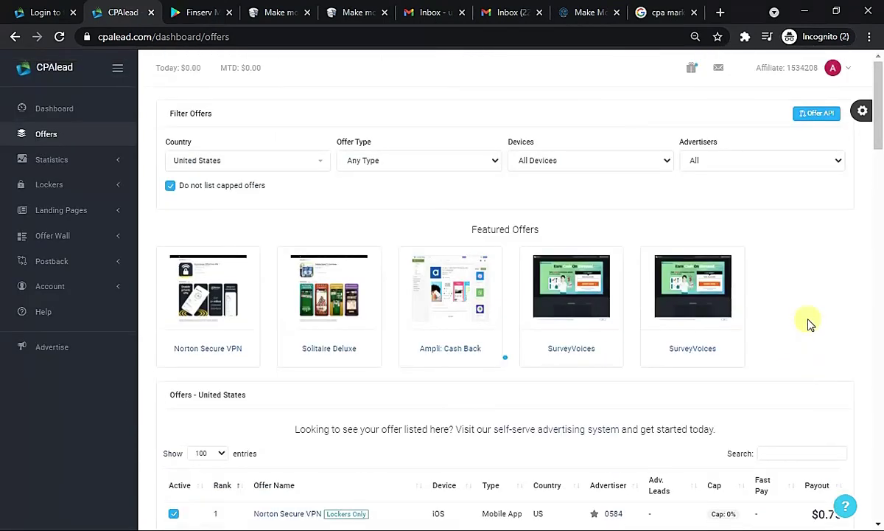